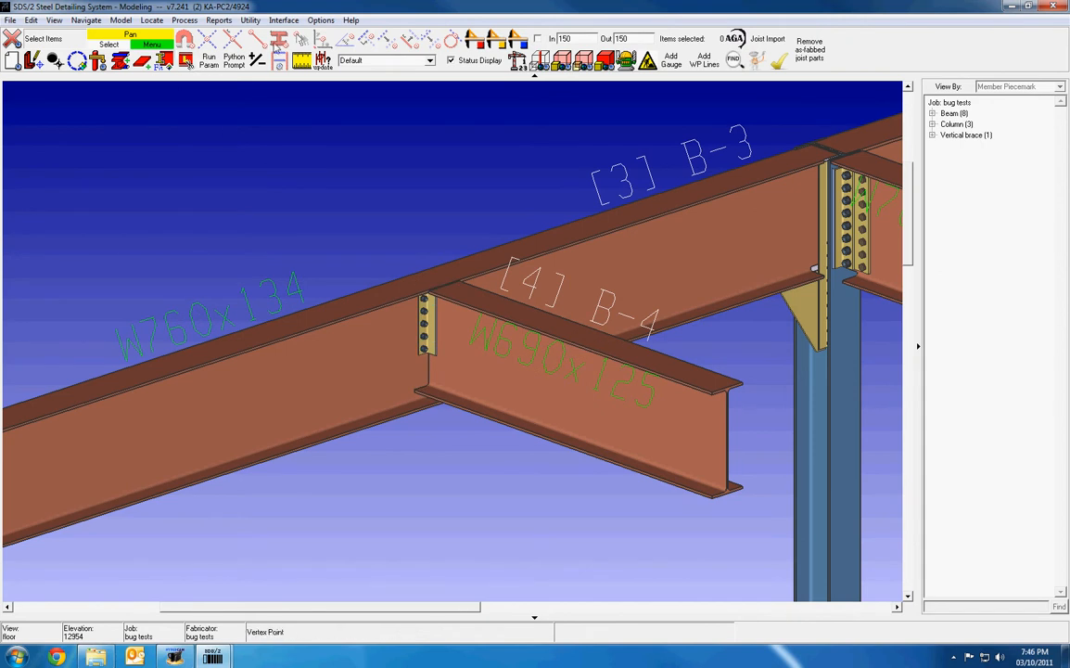
# - Add the Check Material command from the Model -- Parametric command group to the toolbar and accept the toolbar configuration
pyautogui.click(320, 20)
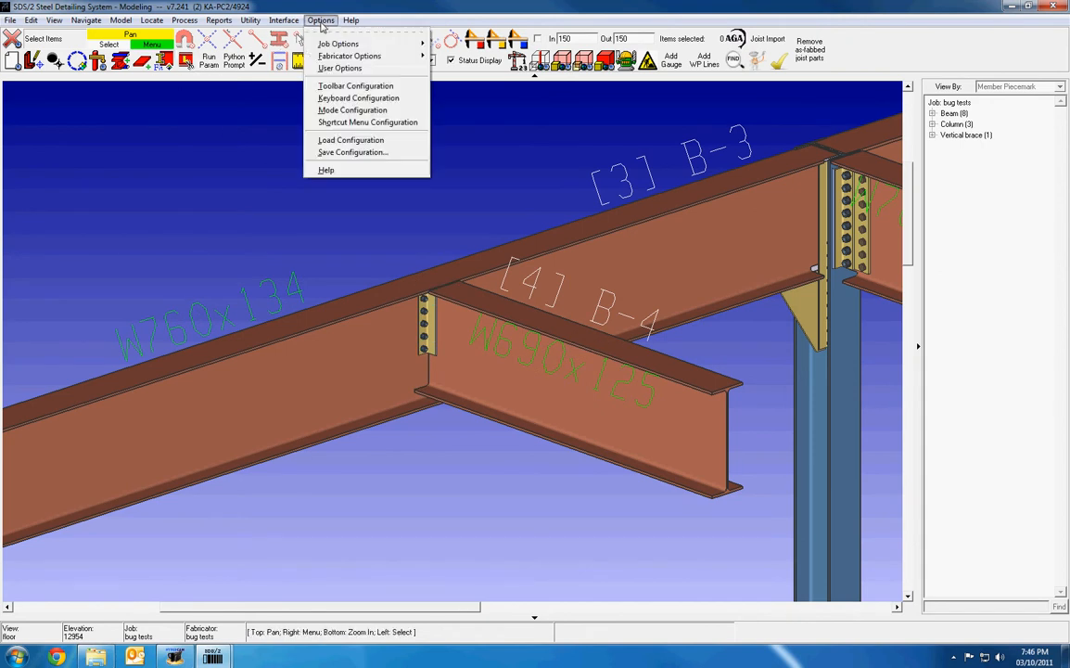
pyautogui.click(336, 88)
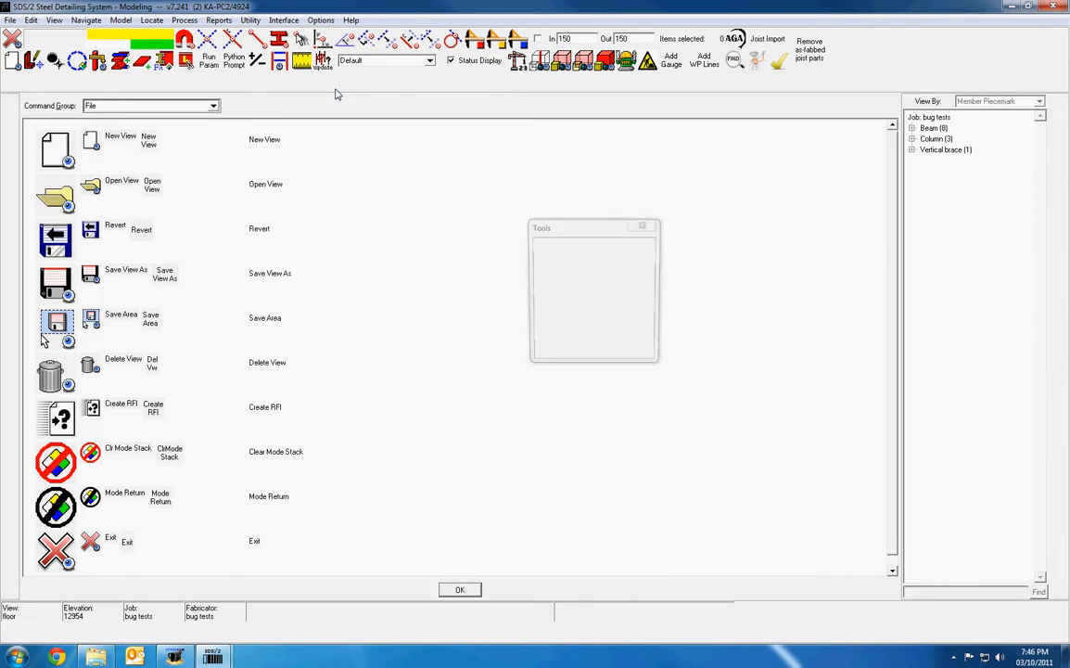
pyautogui.click(213, 105)
pyautogui.scroll(-1, 214, 139)
pyautogui.scroll(-3, 214, 139)
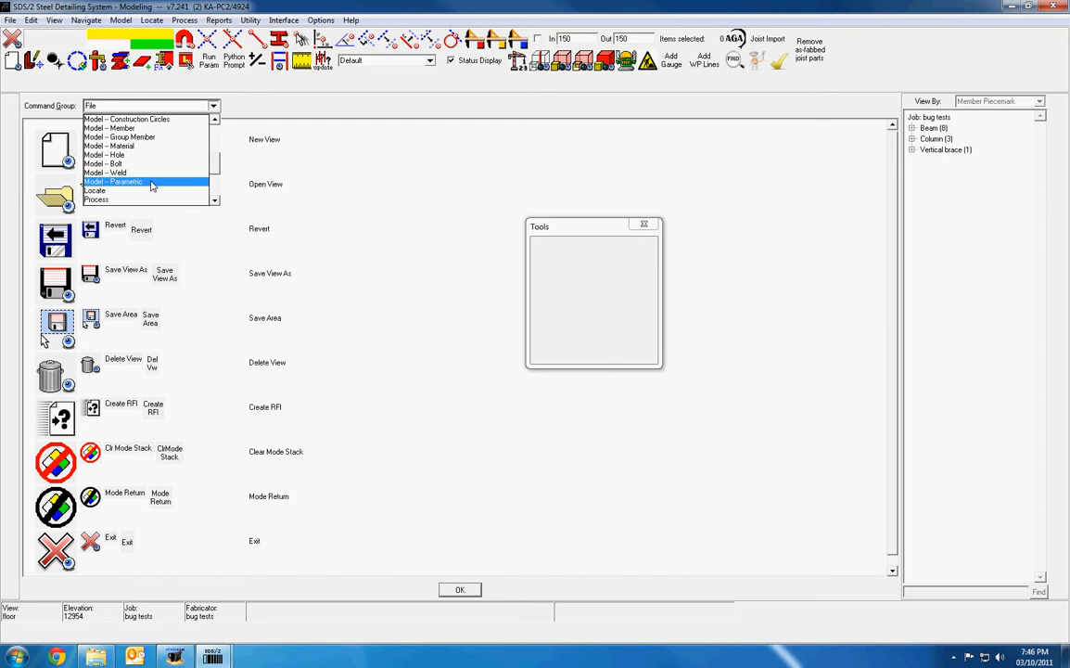
pyautogui.click(153, 184)
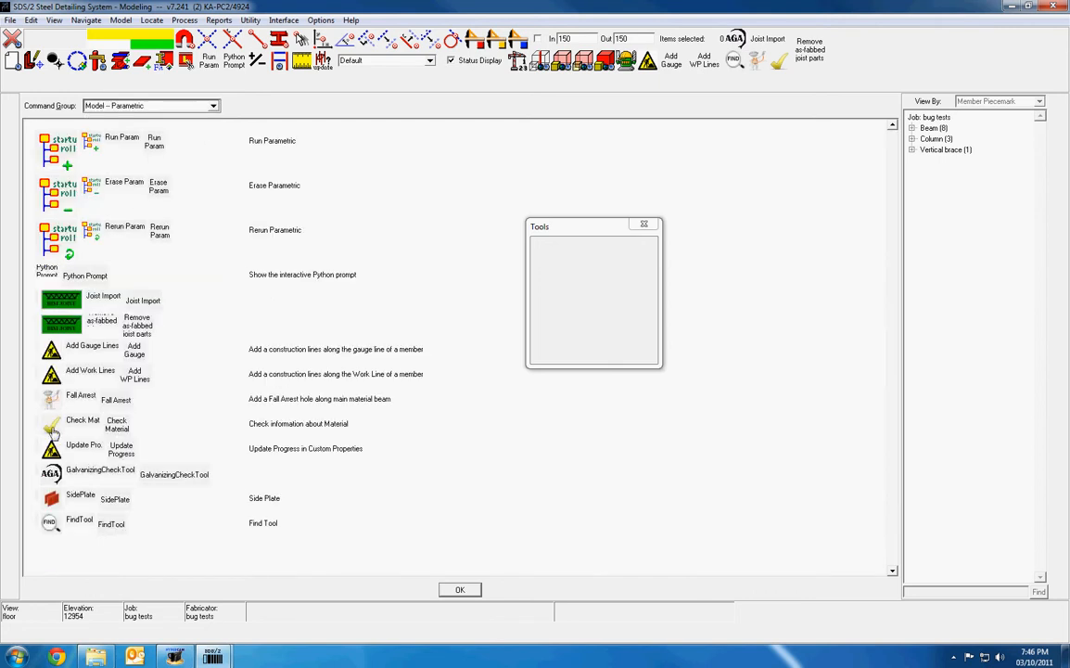
pyautogui.moveTo(51, 429); pyautogui.dragTo(782, 64)
pyautogui.click(457, 590)
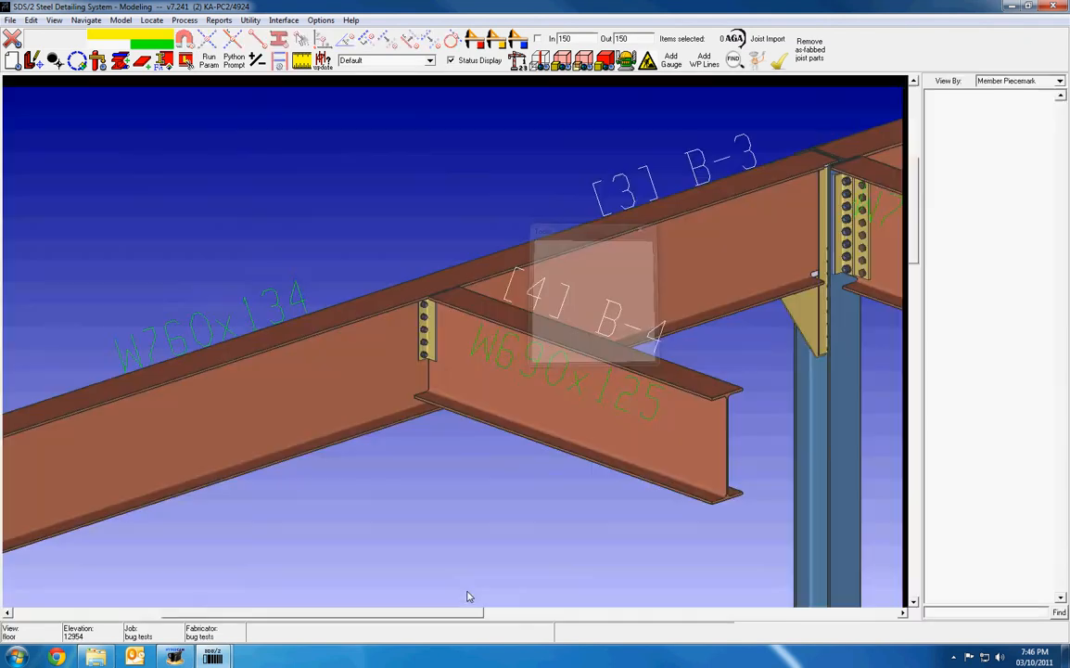
pyautogui.click(610, 357)
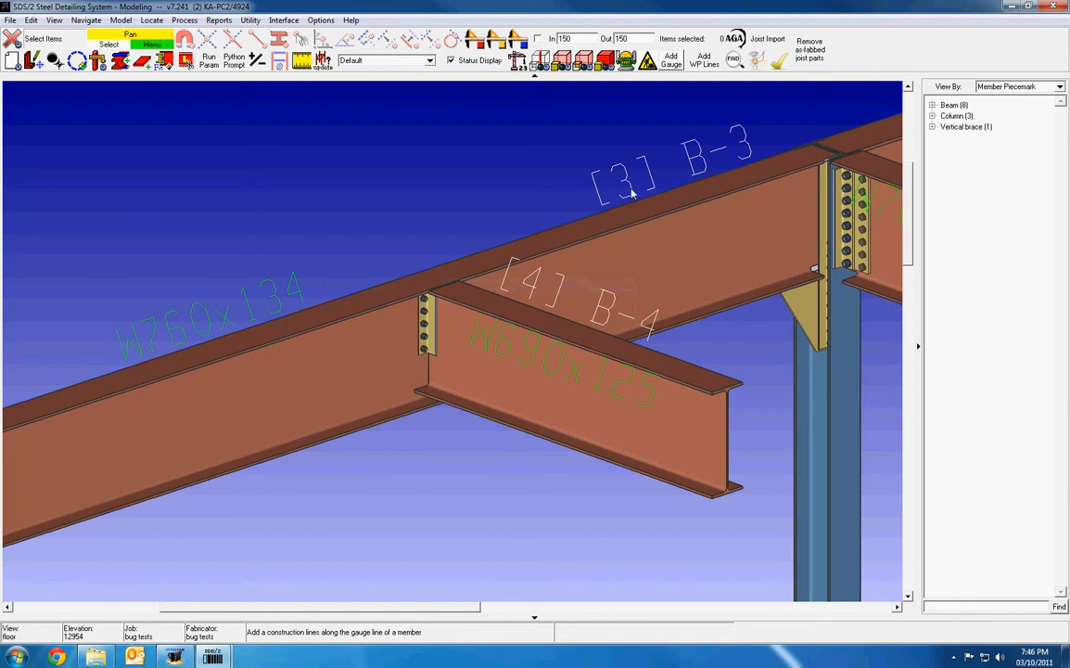
# - Run Check Material on the W690x125 main material of beam B-4, examine its information, and close the report
pyautogui.click(780, 63)
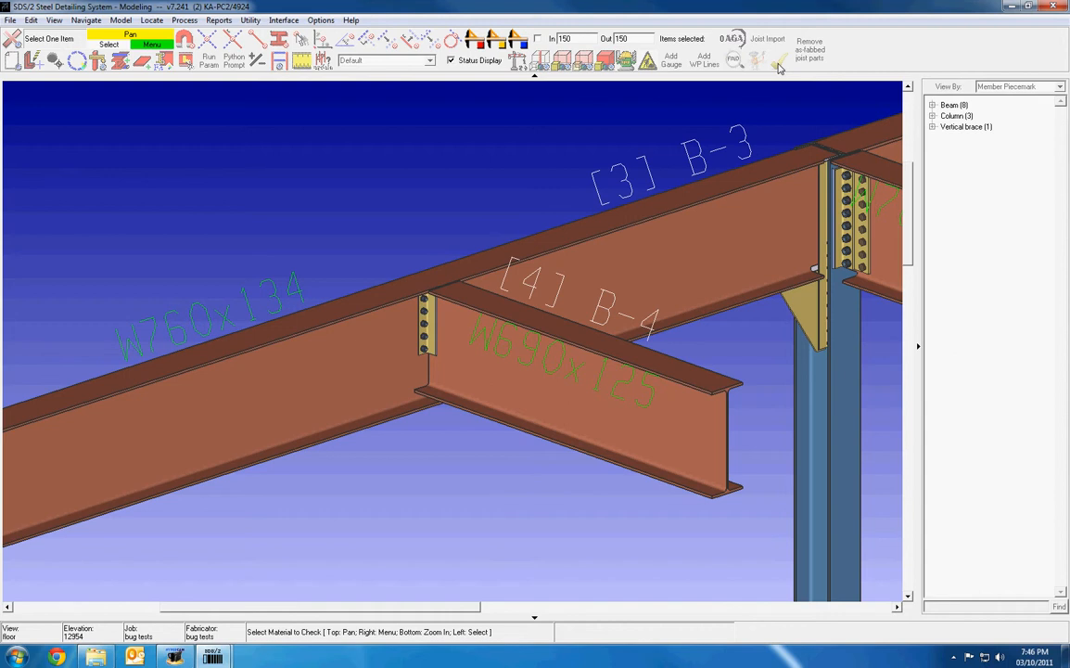
pyautogui.click(597, 380)
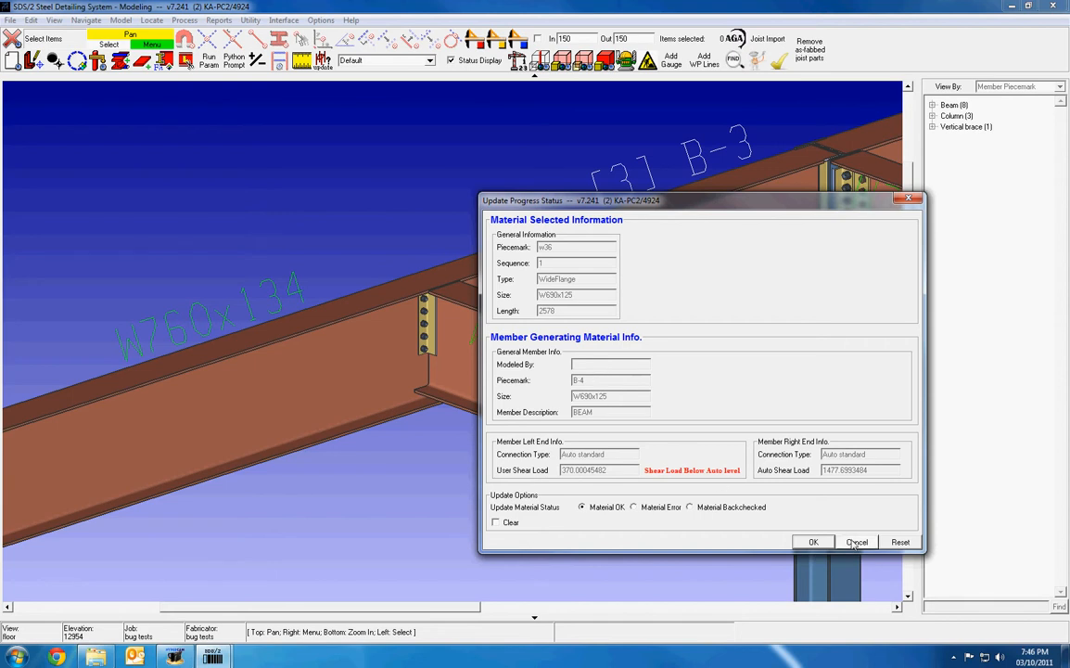
pyautogui.click(803, 541)
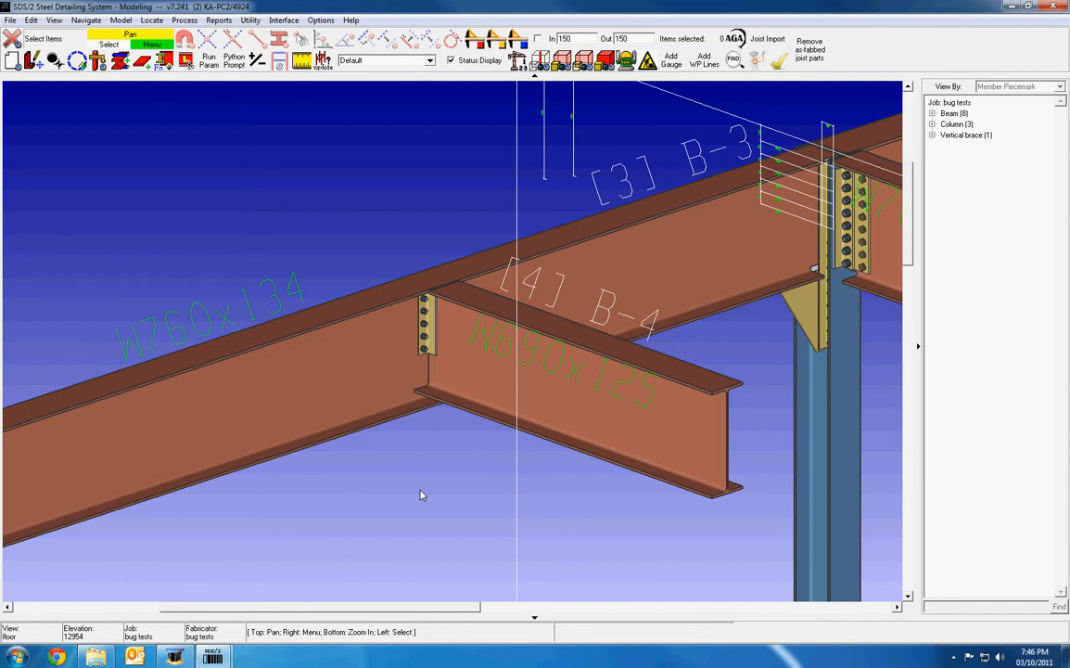
pyautogui.scroll(-2, 422, 496)
pyautogui.scroll(2, 422, 496)
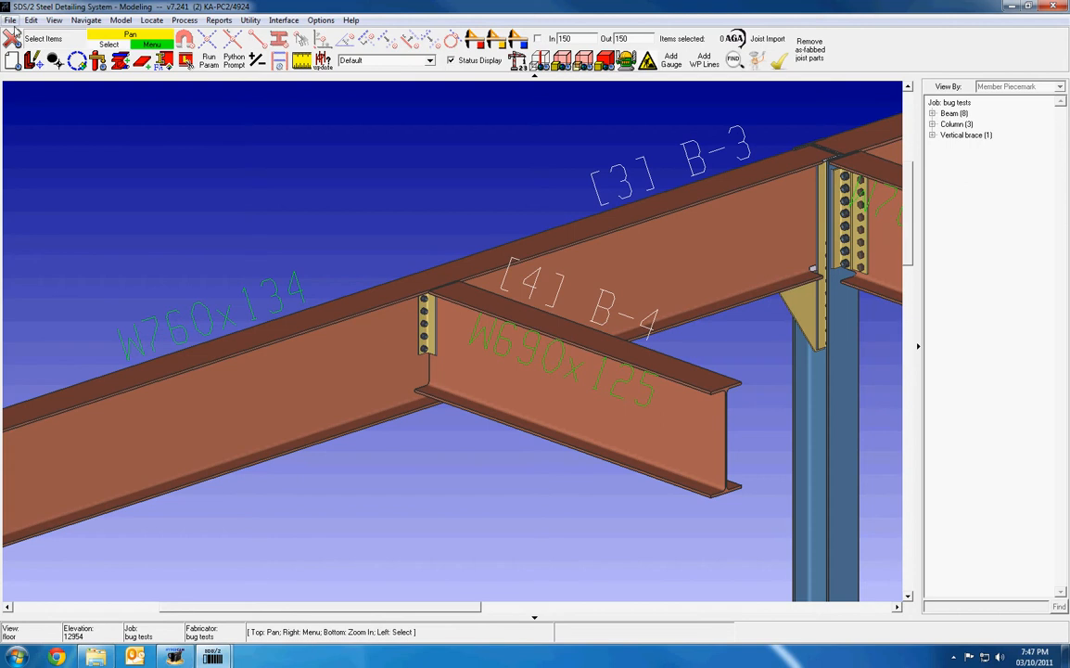
# - Review which drawing items are enabled in the view's display options and close the settings
pyautogui.click(10, 21)
pyautogui.moveTo(47, 23)
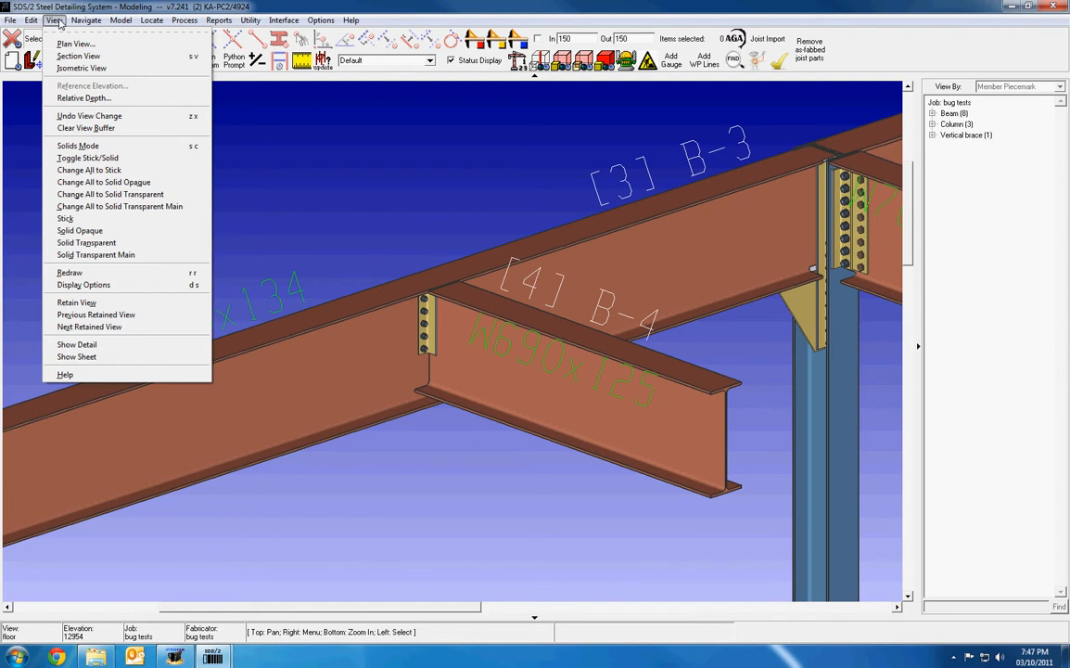
pyautogui.moveTo(13, 22)
pyautogui.click(96, 287)
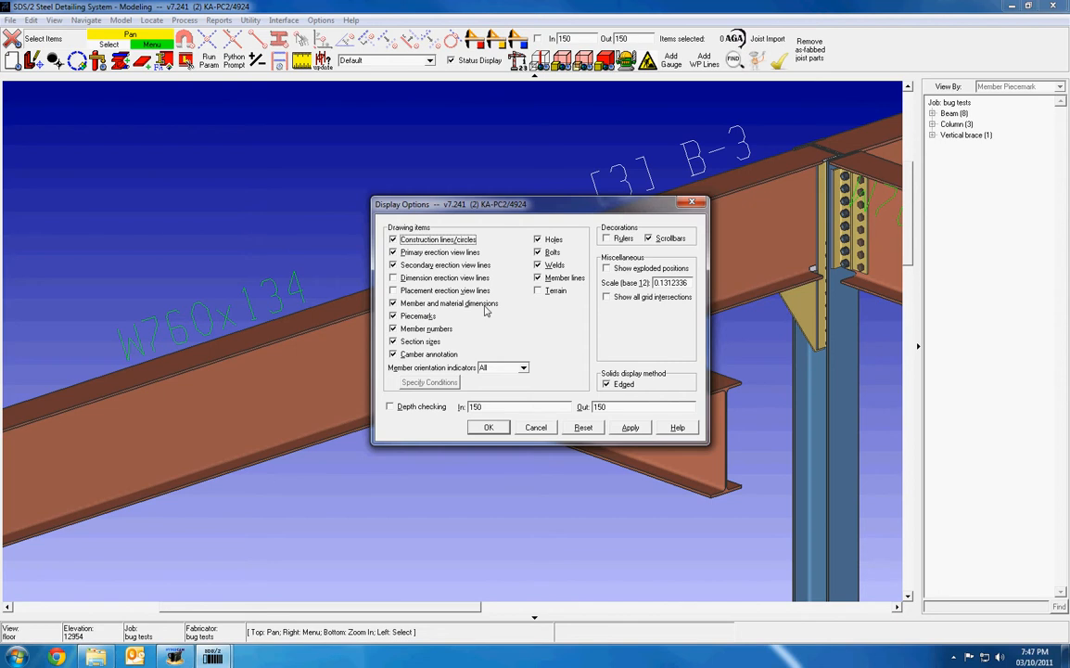
pyautogui.click(496, 427)
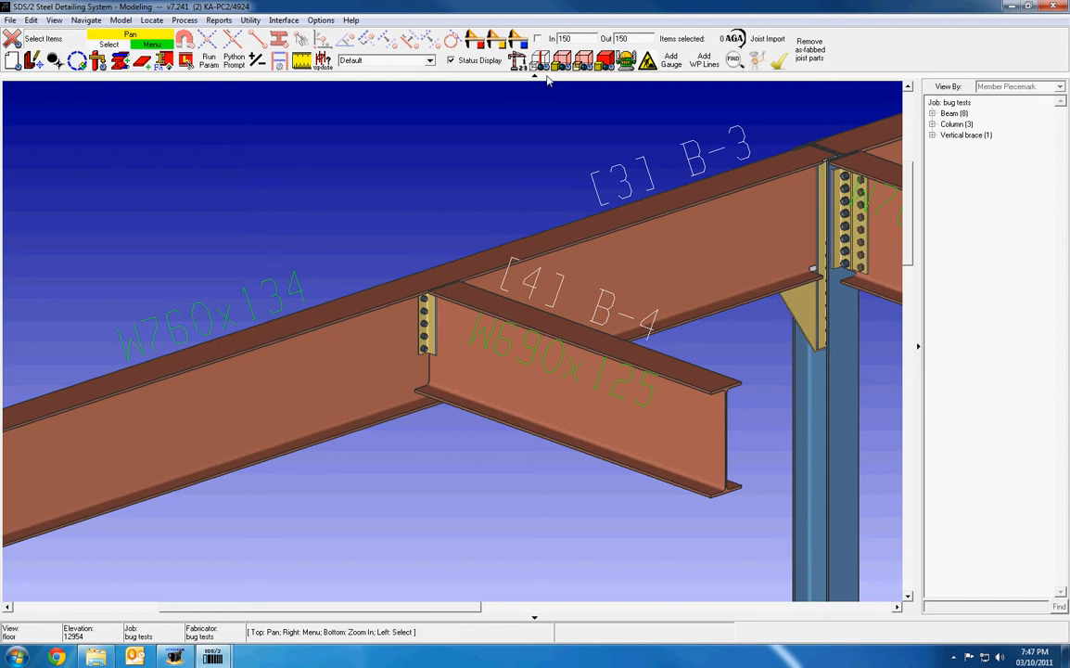
# - Review the submaterial selection list for the status display and close it
pyautogui.click(499, 43)
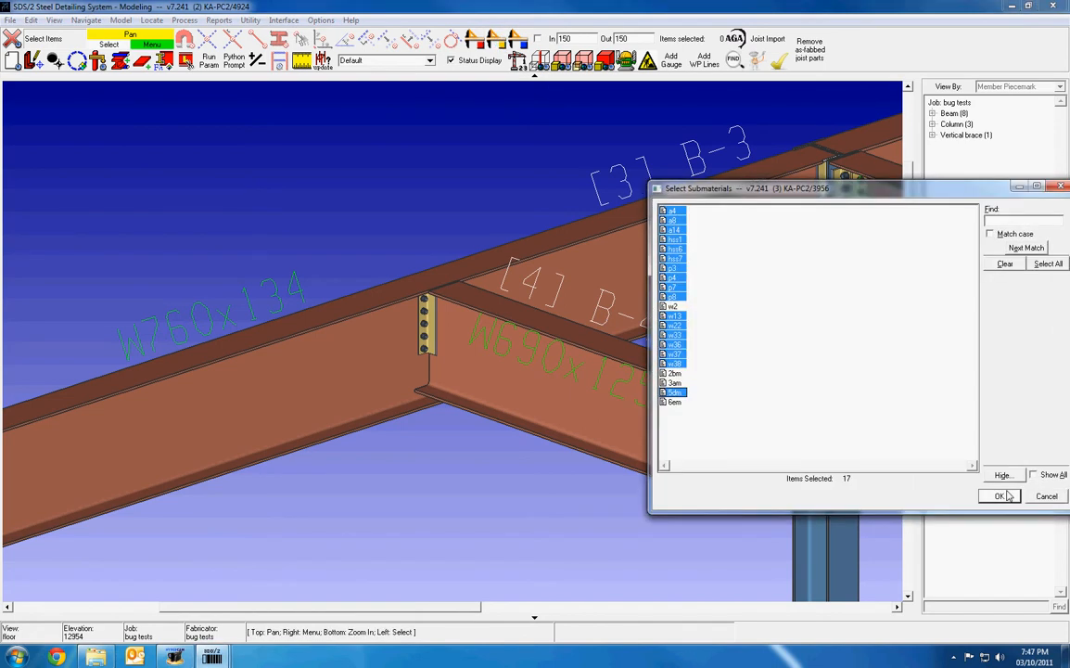
pyautogui.click(1002, 496)
pyautogui.click(965, 367)
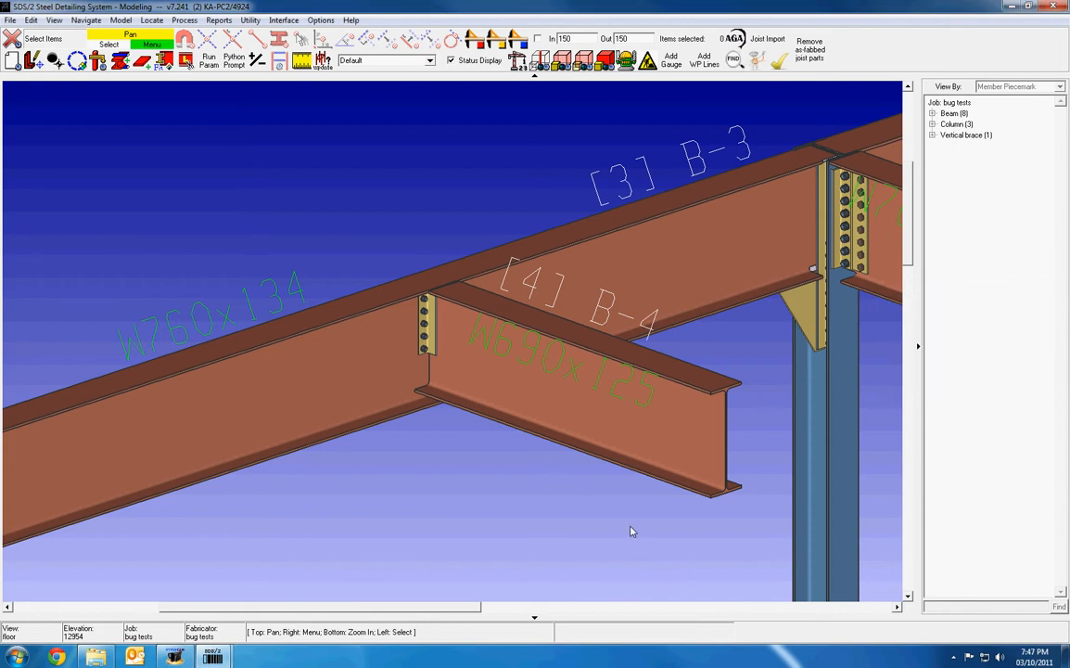
# - Run Check Material on the bolted clip angle at beam B-4's left end and examine its material, member and shear load information
pyautogui.click(426, 327)
pyautogui.scroll(3, 428, 330)
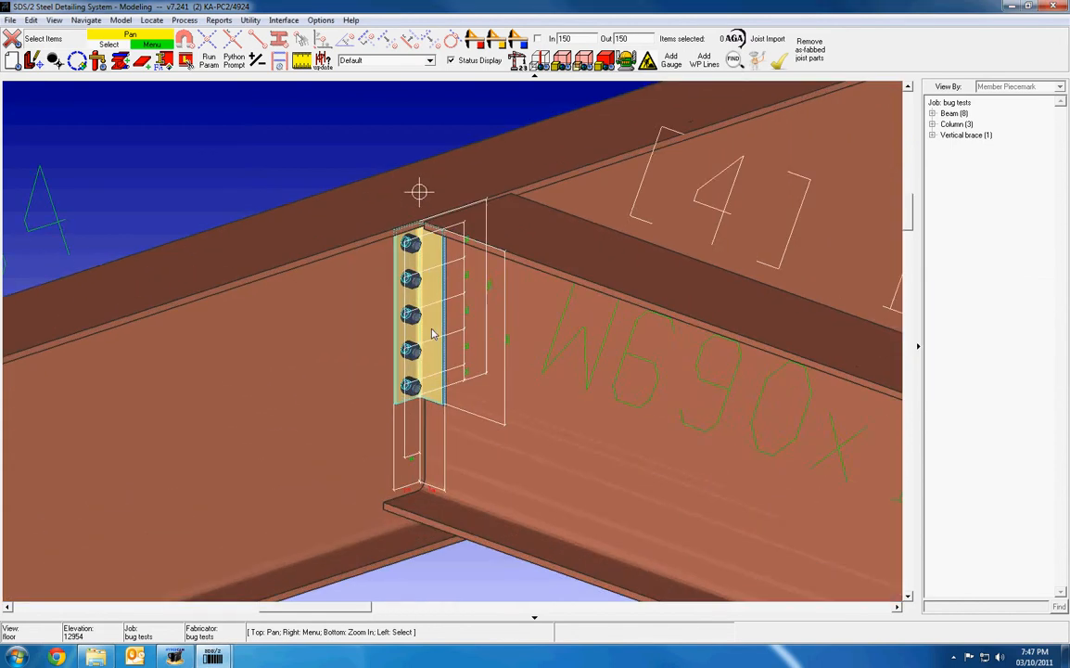
pyautogui.scroll(2, 431, 334)
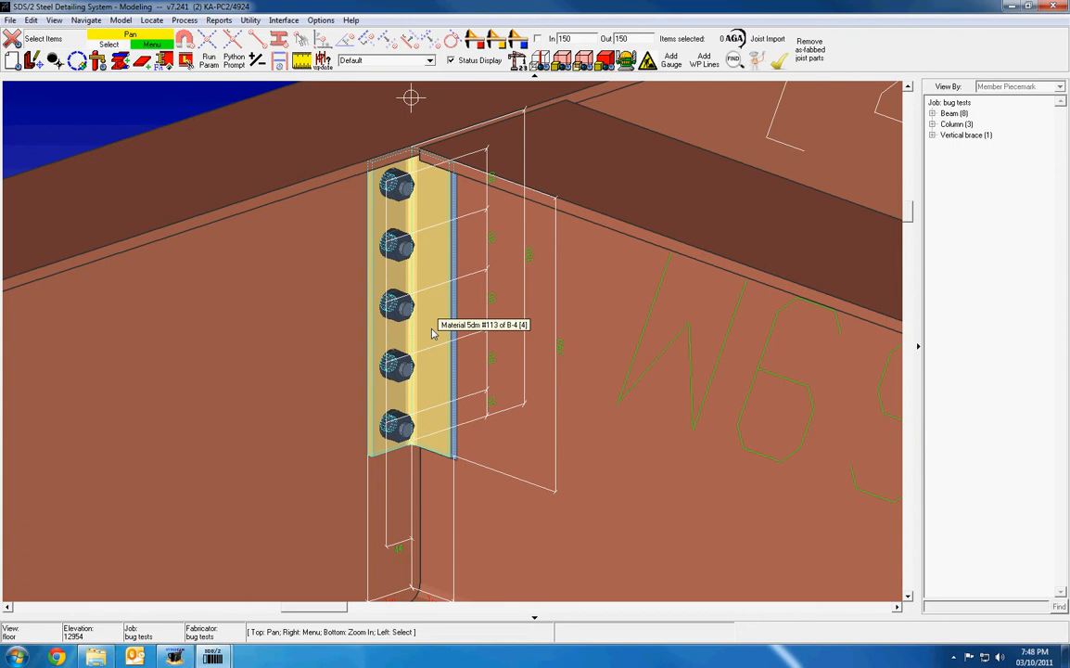
pyautogui.click(782, 62)
pyautogui.click(430, 305)
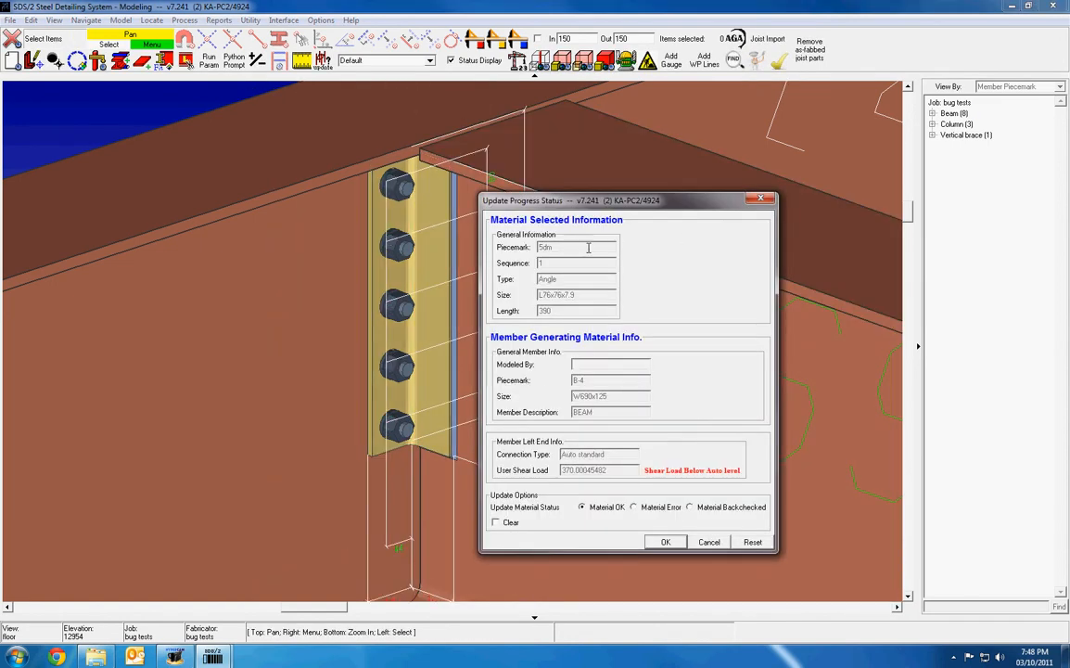
pyautogui.moveTo(535, 198); pyautogui.dragTo(596, 178)
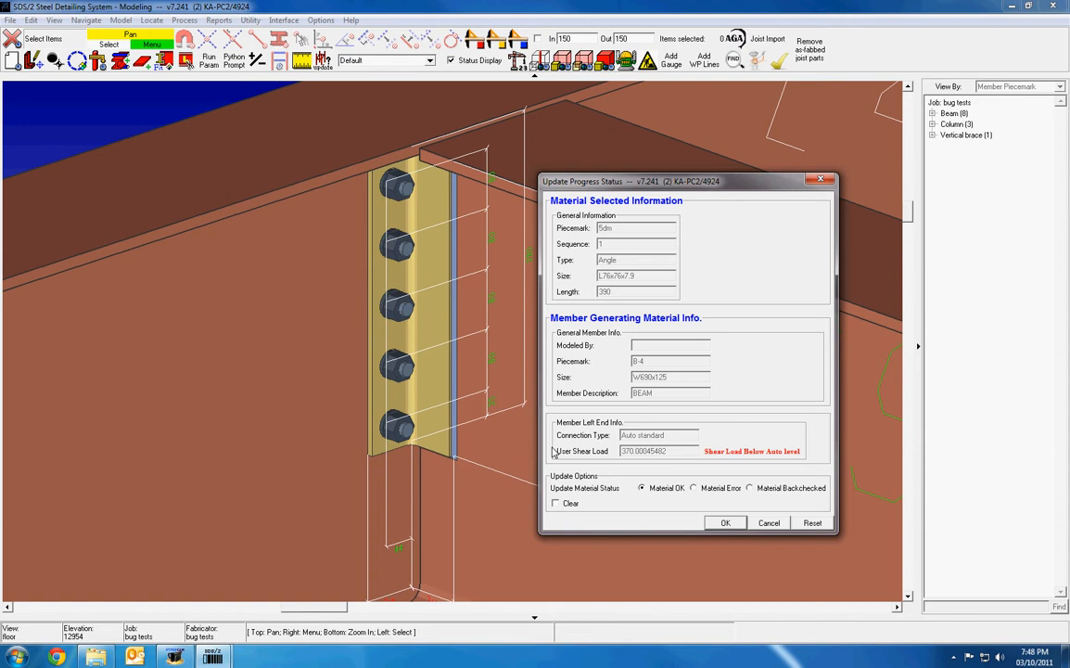
pyautogui.moveTo(640, 181); pyautogui.dragTo(764, 184)
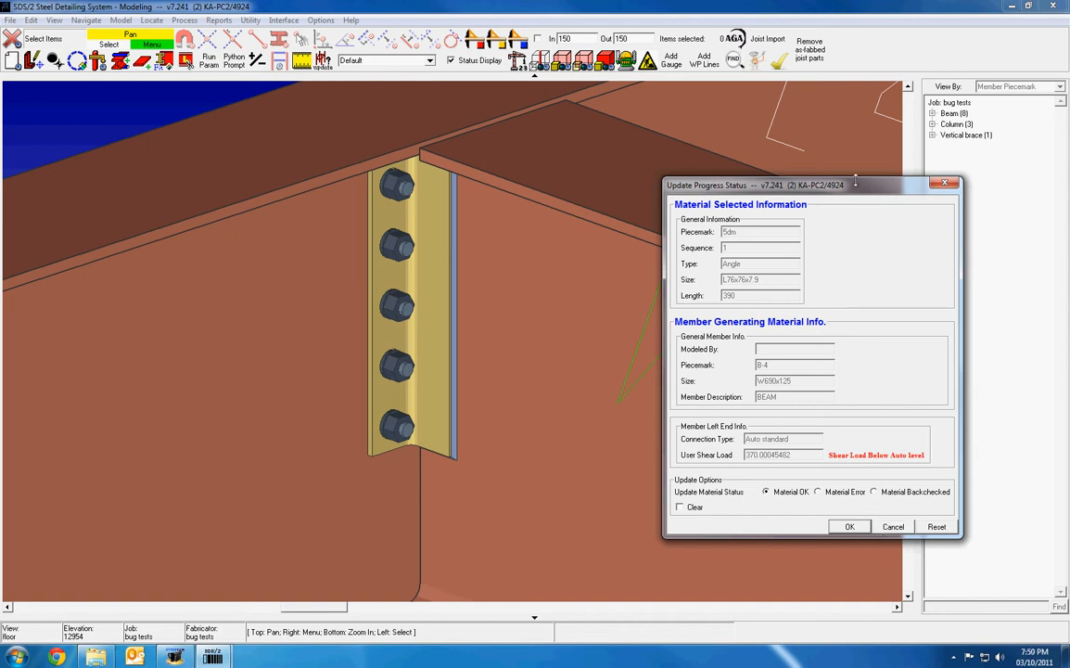
pyautogui.moveTo(866, 193); pyautogui.dragTo(221, 189)
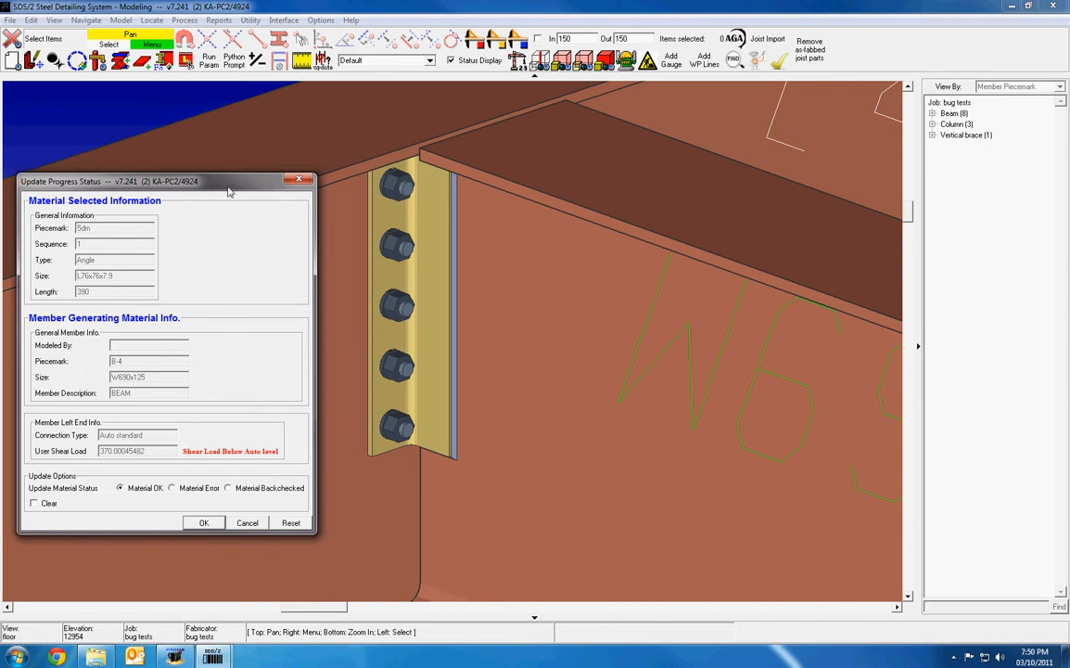
# - Open beam B-4 for editing and show its left-end load settings, hiding the connection specification and end preparation sections
pyautogui.click(733, 353)
pyautogui.doubleClick(734, 350)
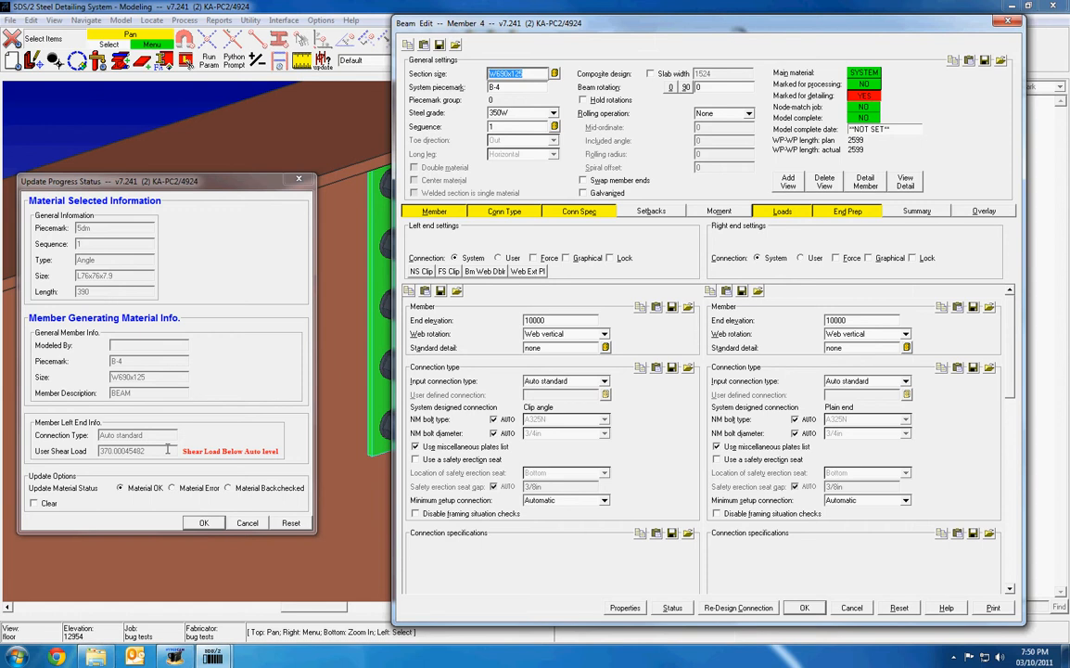
pyautogui.scroll(-10, 520, 475)
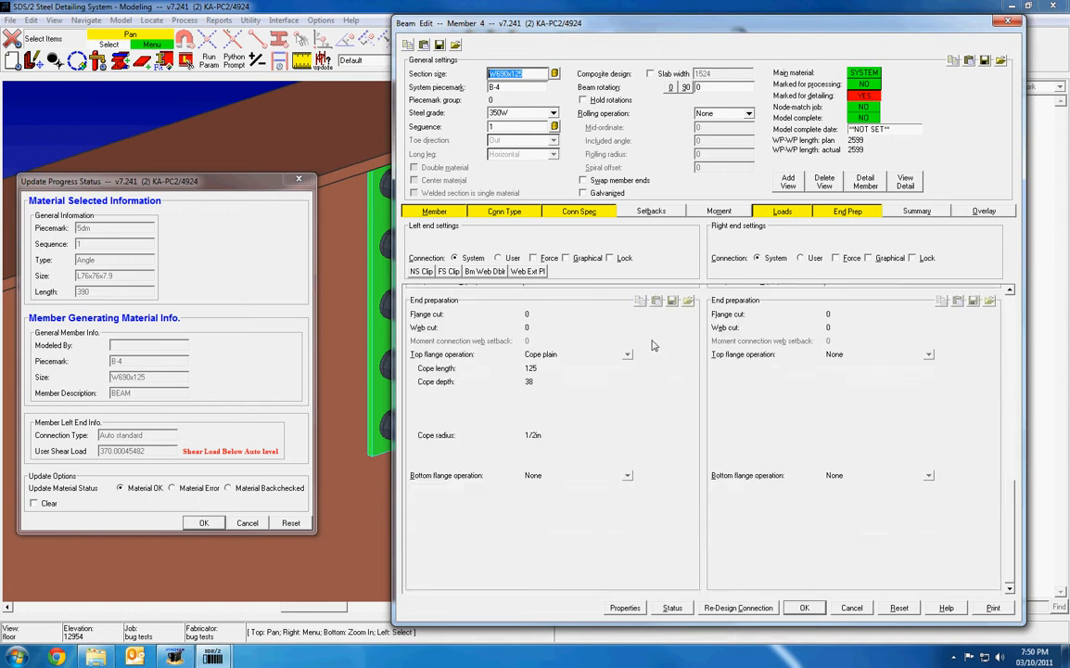
pyautogui.click(846, 212)
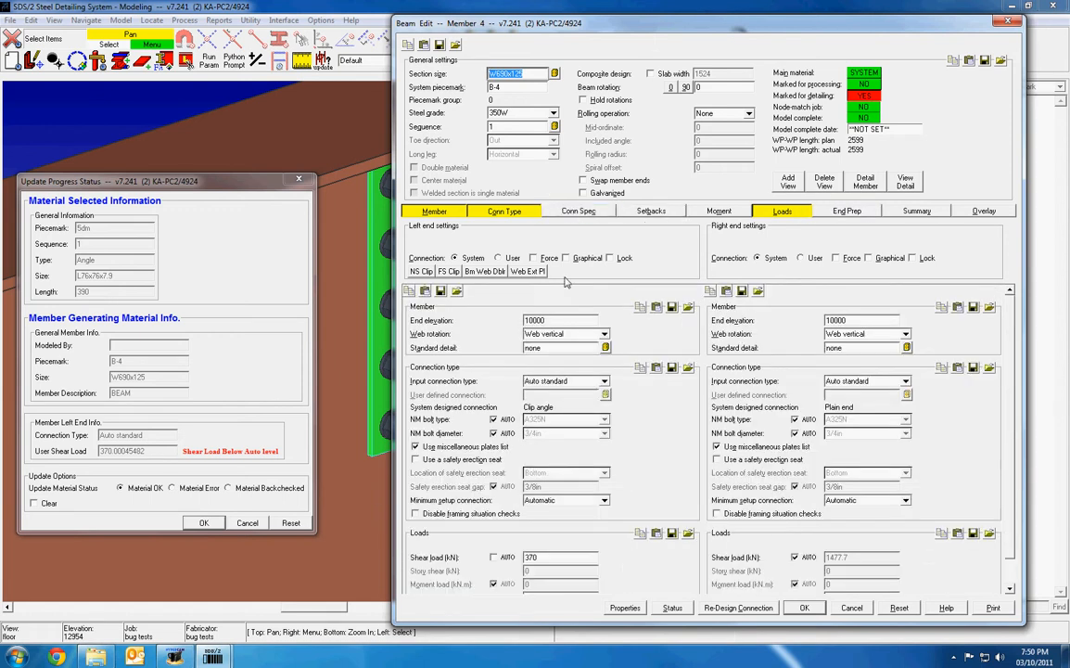
pyautogui.scroll(-1, 592, 526)
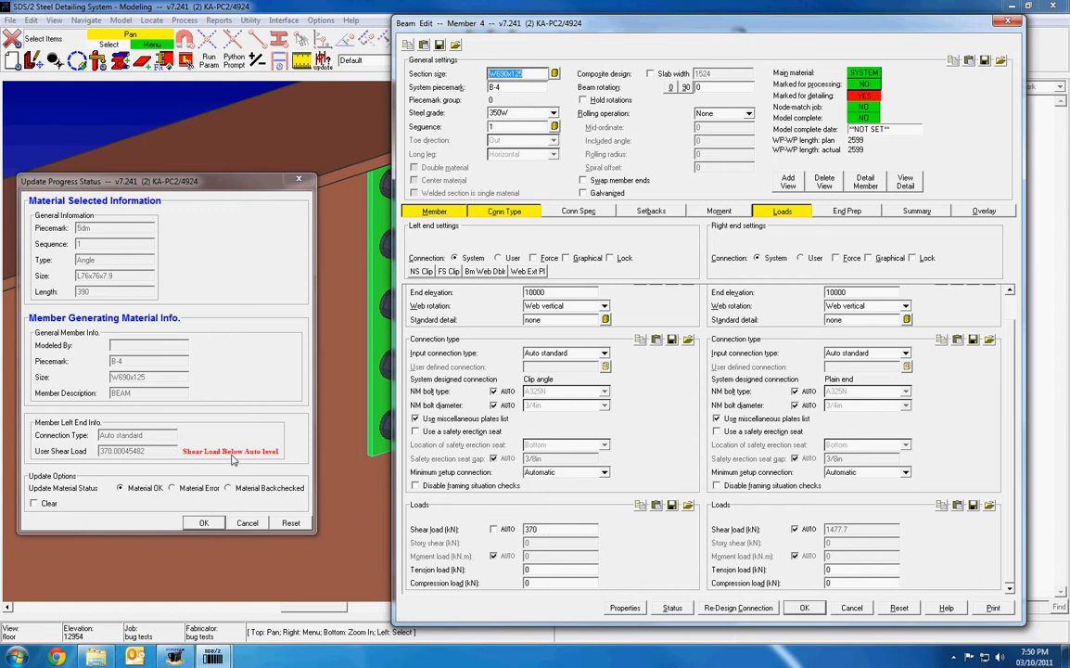
# - Set beam B-4's left-end shear load to AUTO, apply the edit, and cancel the open material check
pyautogui.click(495, 530)
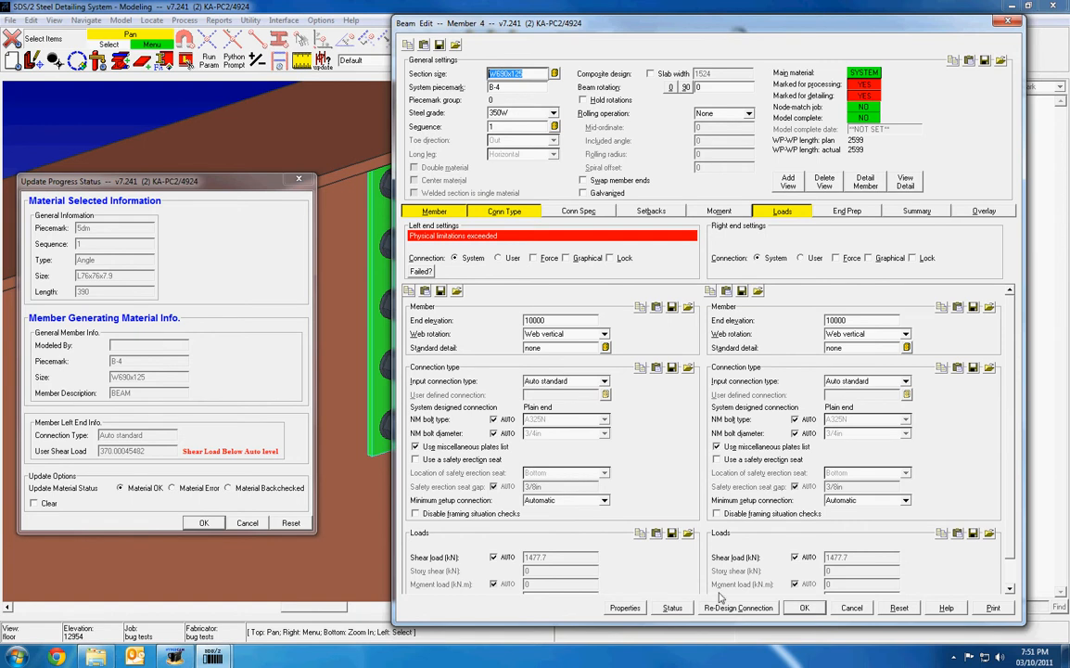
pyautogui.click(806, 609)
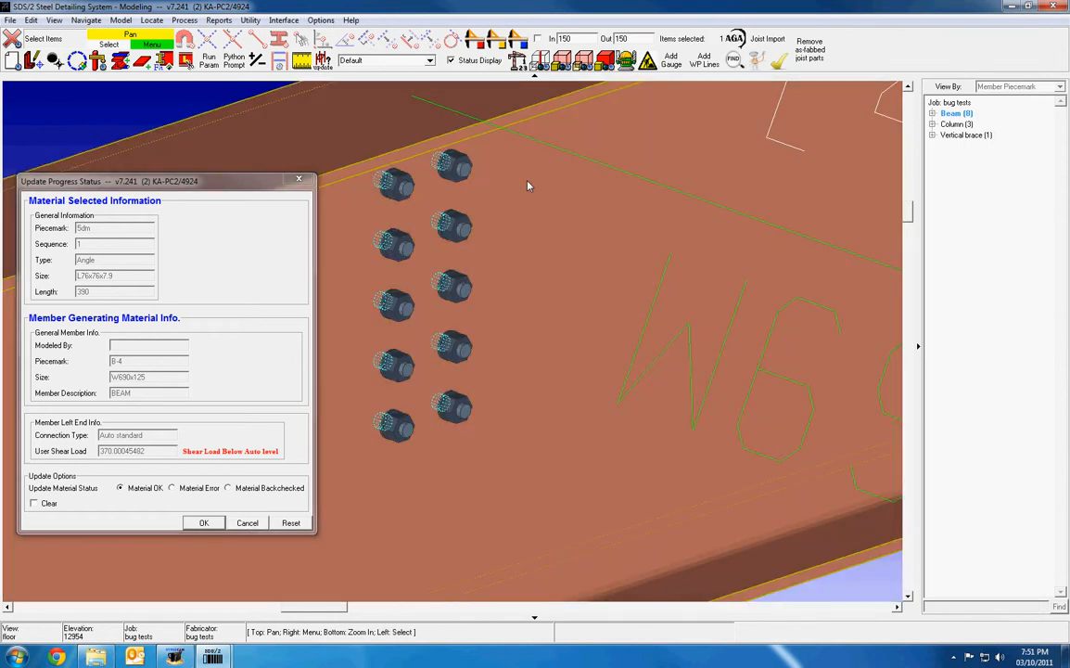
pyautogui.click(527, 186)
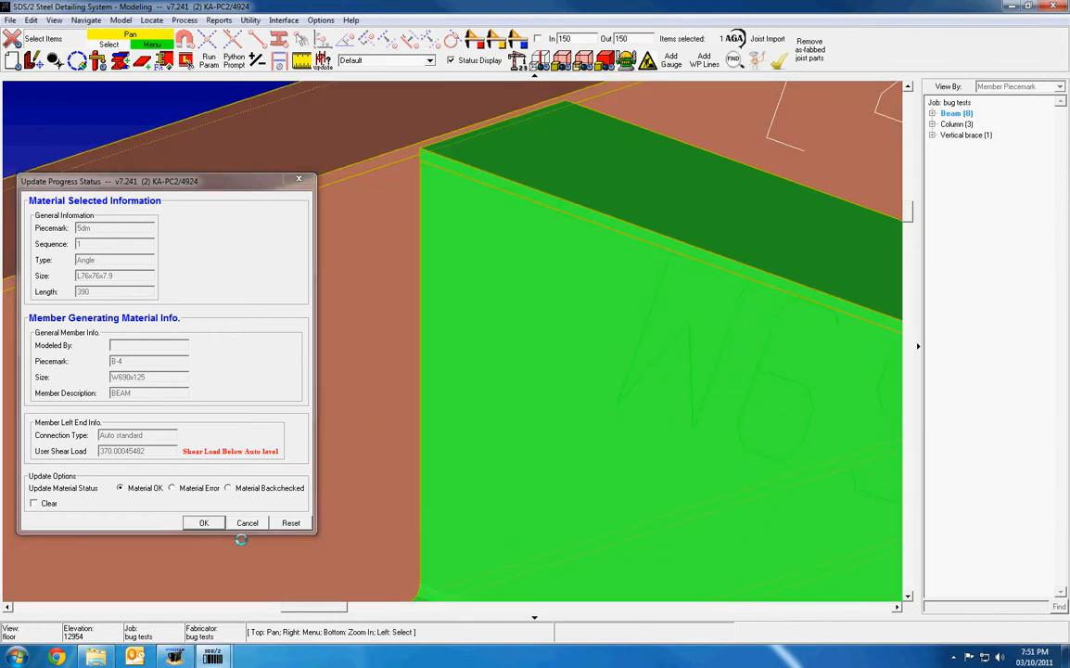
pyautogui.click(248, 524)
# - Reopen beam B-4 for editing and set its left-end shear load to 300 kN
pyautogui.doubleClick(596, 470)
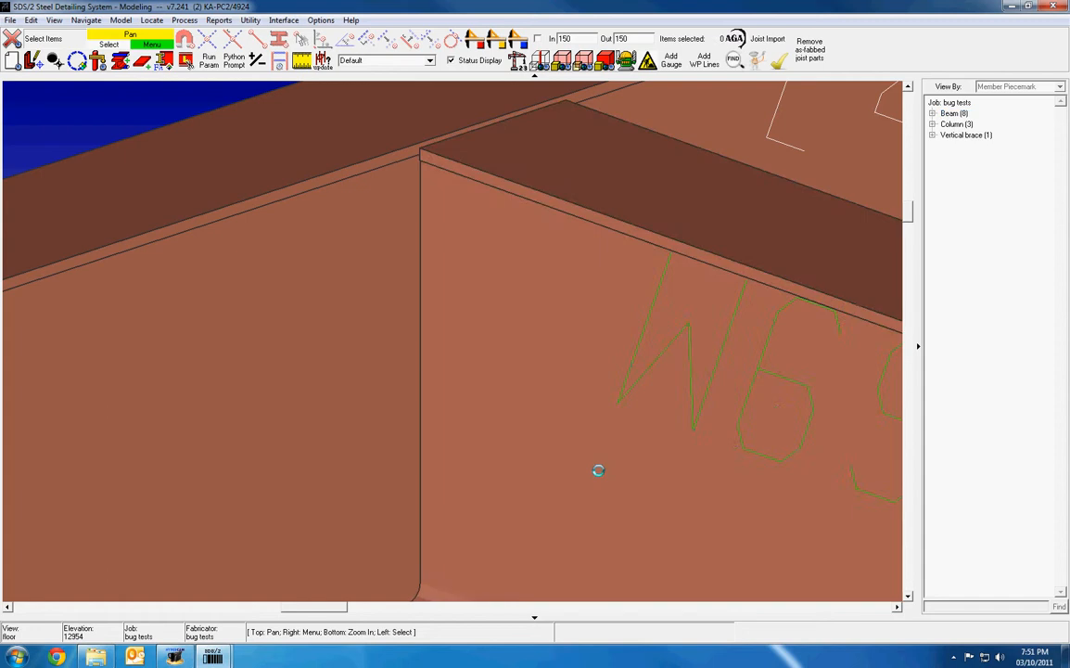
pyautogui.click(575, 556)
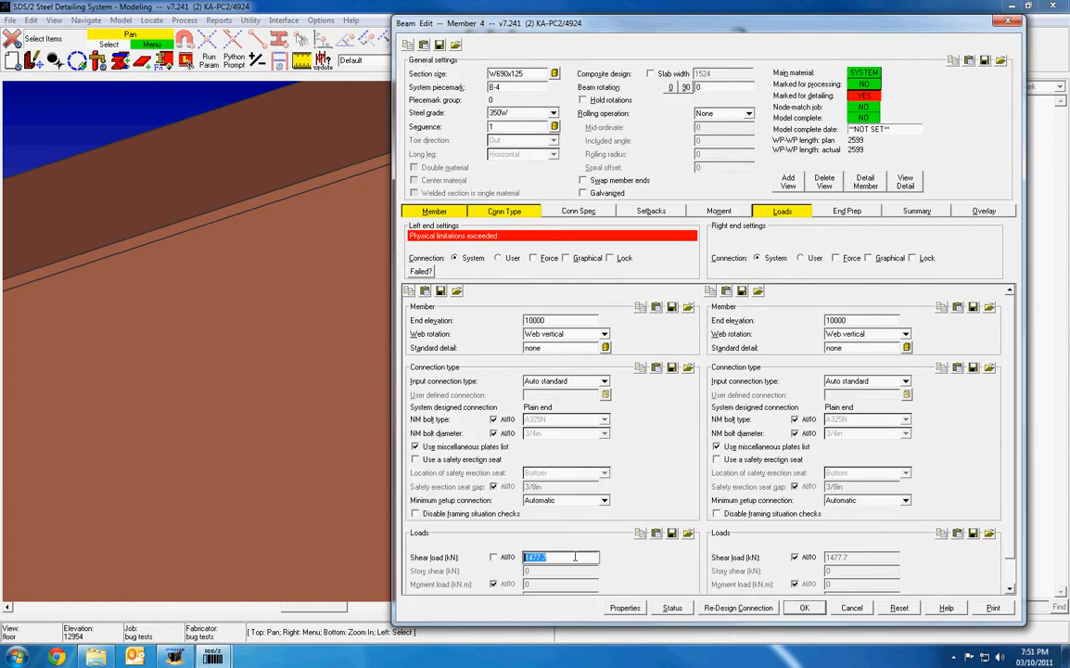
pyautogui.write('300')
pyautogui.press('Return')
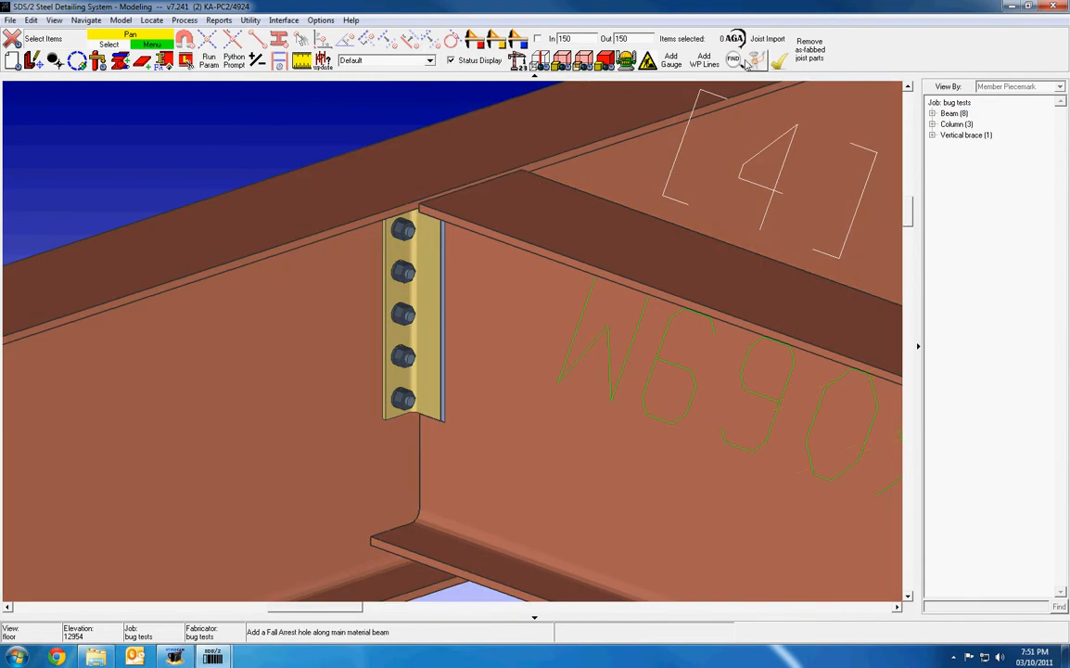
# - Run Check Material on beam B-4's clip angle, mark it Material OK, and apply the status to all matching 5dm materials
pyautogui.click(780, 62)
pyautogui.click(431, 346)
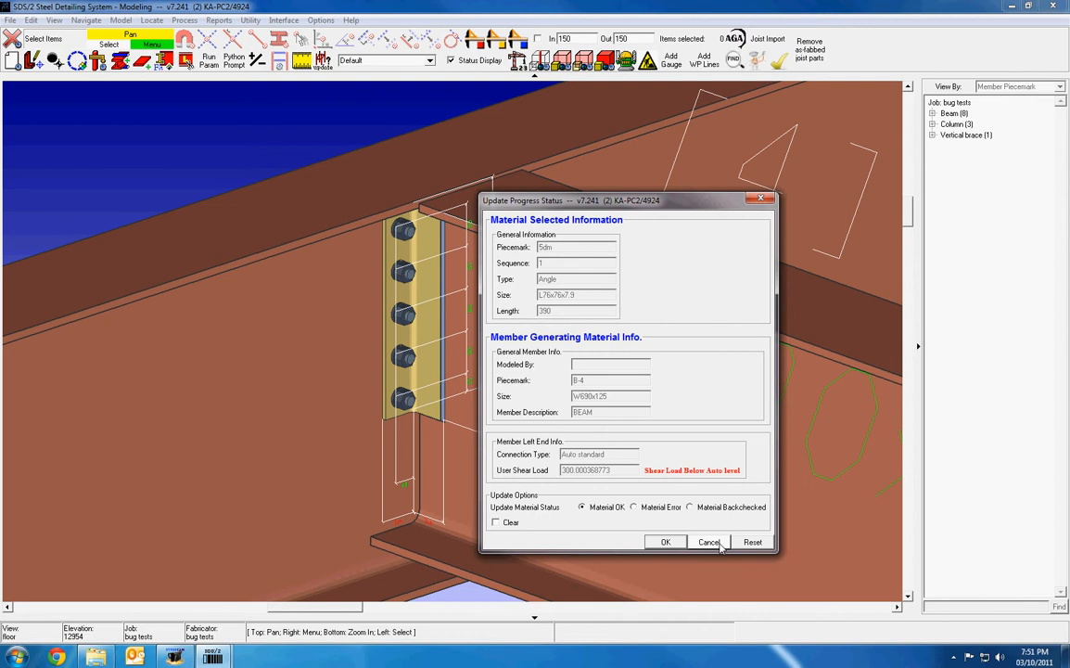
pyautogui.click(665, 543)
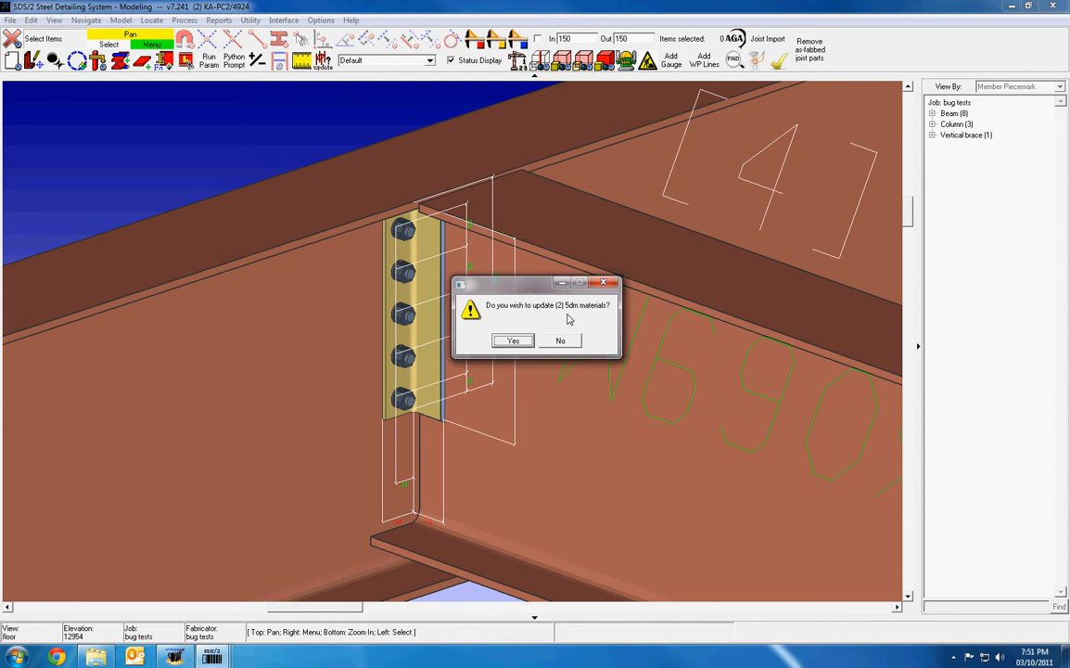
pyautogui.click(515, 344)
pyautogui.click(511, 341)
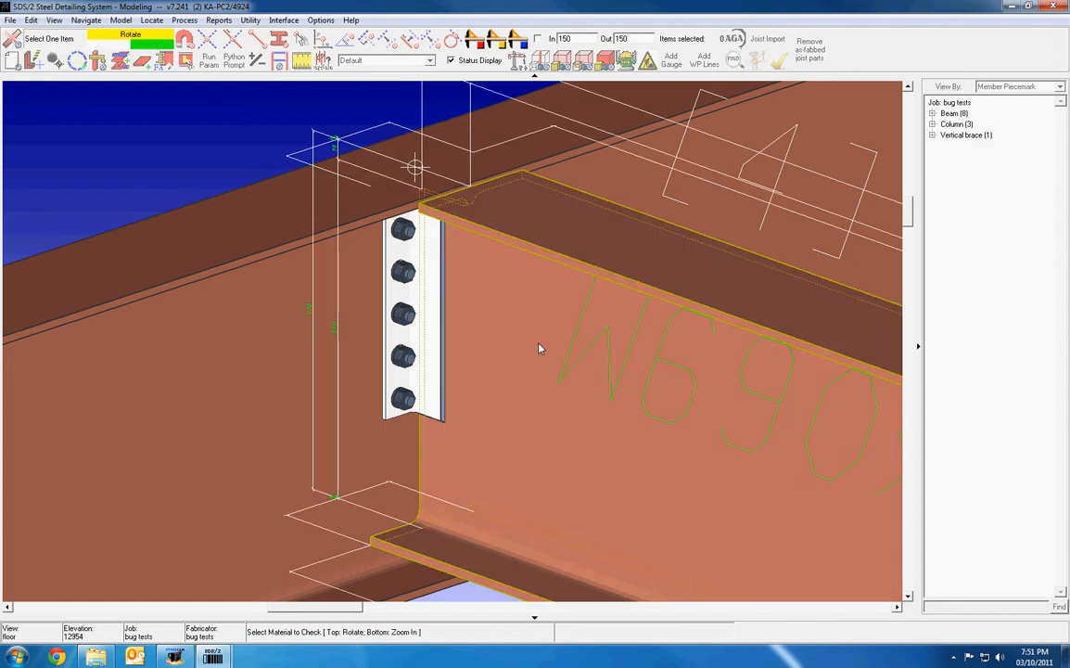
pyautogui.moveTo(539, 344)
pyautogui.keyDown('shift'); pyautogui.mouseDown(button='middle')
pyautogui.moveTo(345, 320)
pyautogui.moveTo(547, 320)
pyautogui.moveTo(547, 329)
pyautogui.mouseUp(button='middle'); pyautogui.keyUp('shift')
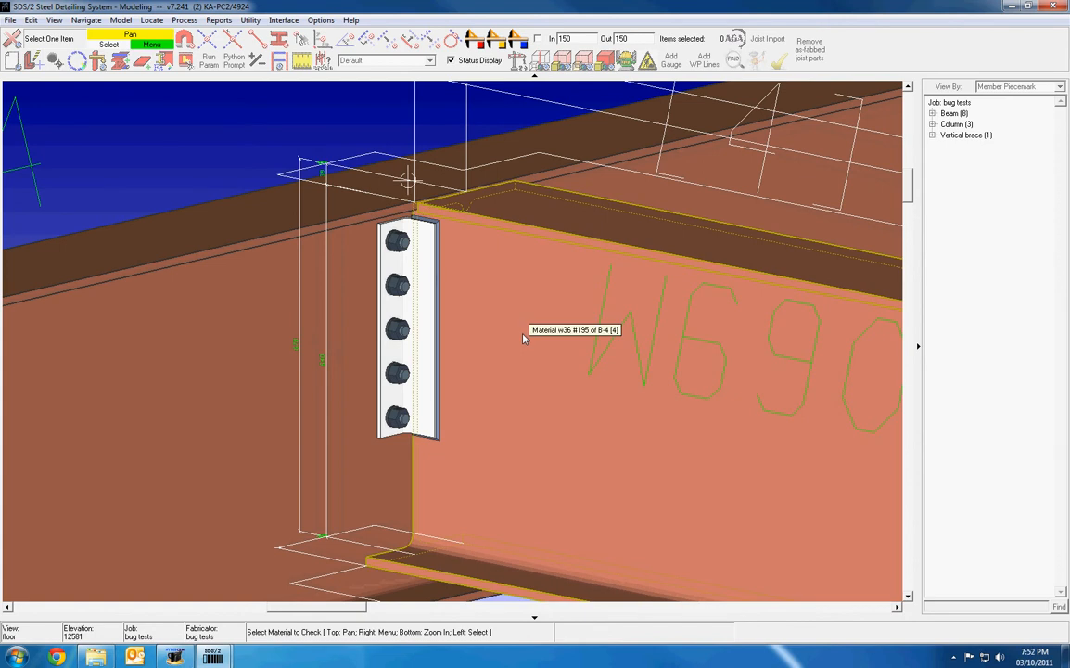
# - Mark beam B-4's main W690x125 material w36 as Material OK, then end the material check
pyautogui.scroll(-9, 355, 289)
pyautogui.scroll(6, 533, 333)
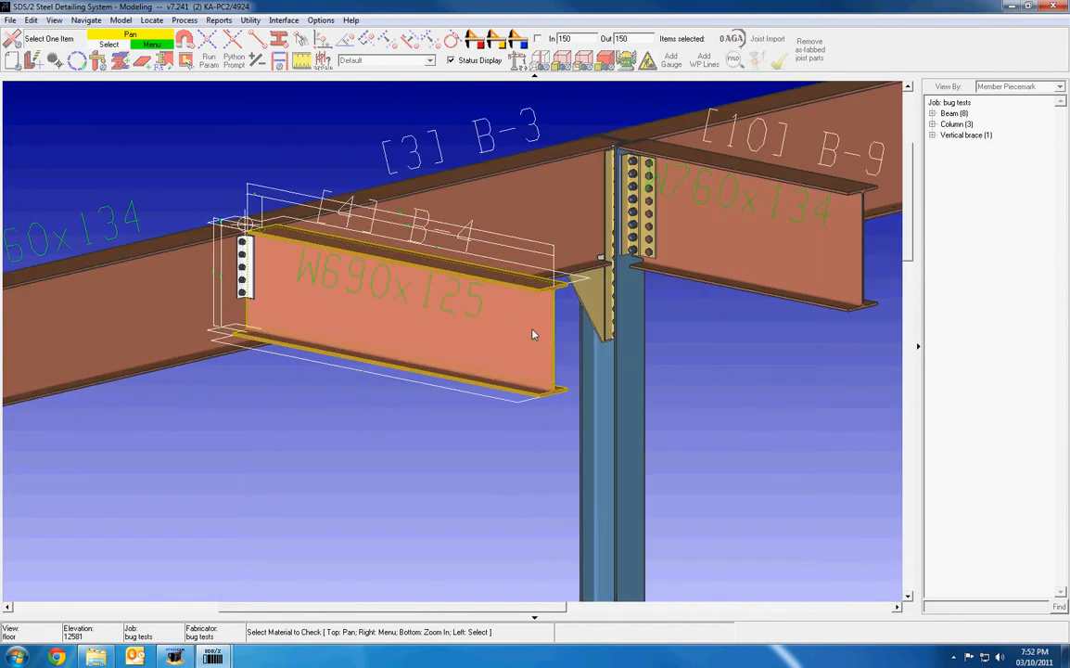
pyautogui.scroll(-4, 498, 297)
pyautogui.scroll(8, 455, 361)
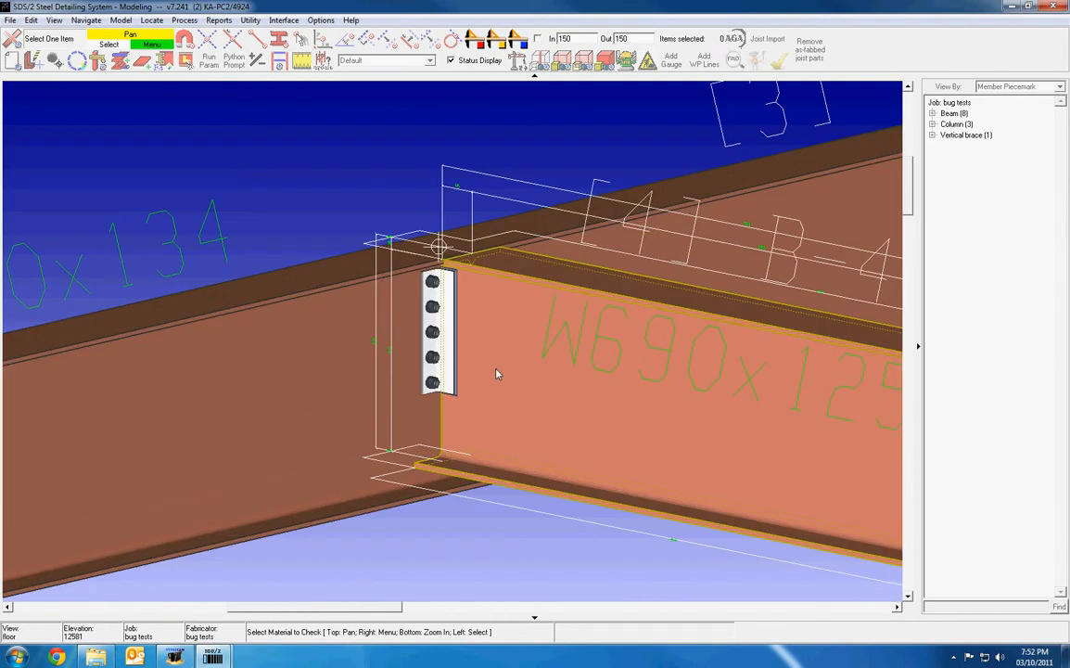
pyautogui.click(512, 363)
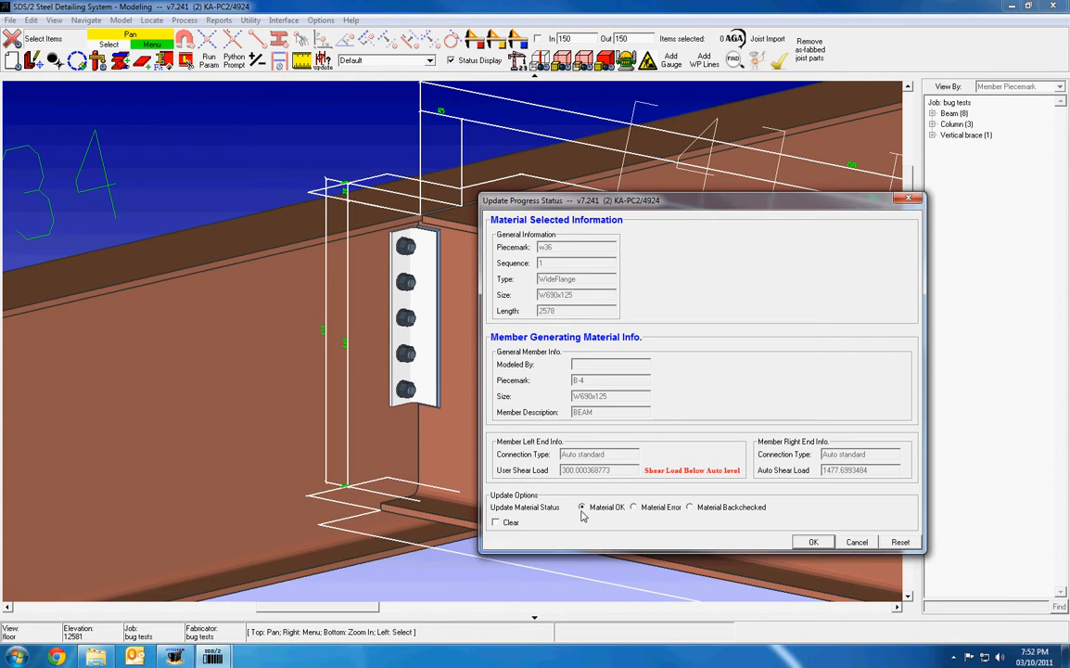
pyautogui.click(813, 543)
pyautogui.click(809, 546)
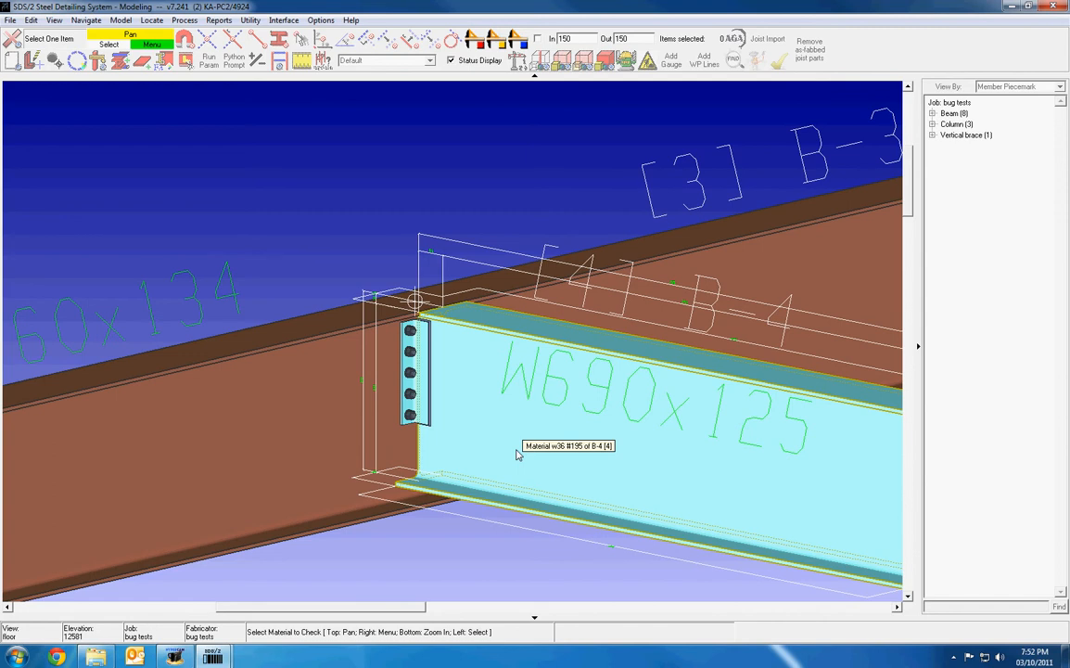
pyautogui.rightClick(345, 215)
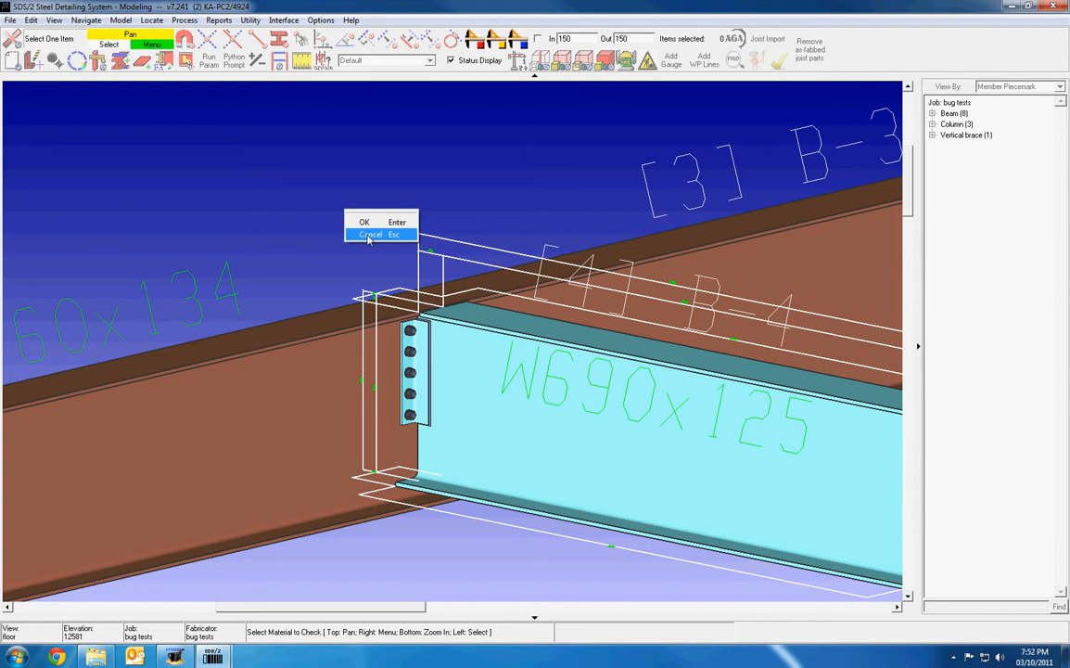
pyautogui.click(369, 235)
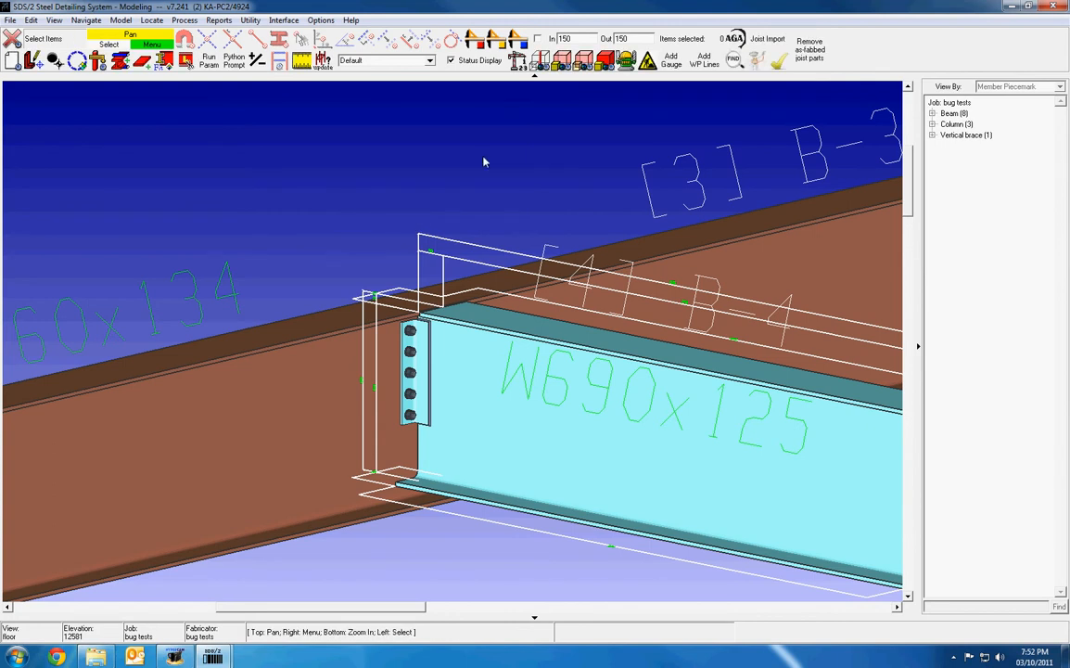
# - Run Check Material on beam B-4's main W690x125 material w36 and clear its status
pyautogui.scroll(-3, 208, 286)
pyautogui.scroll(3, 219, 285)
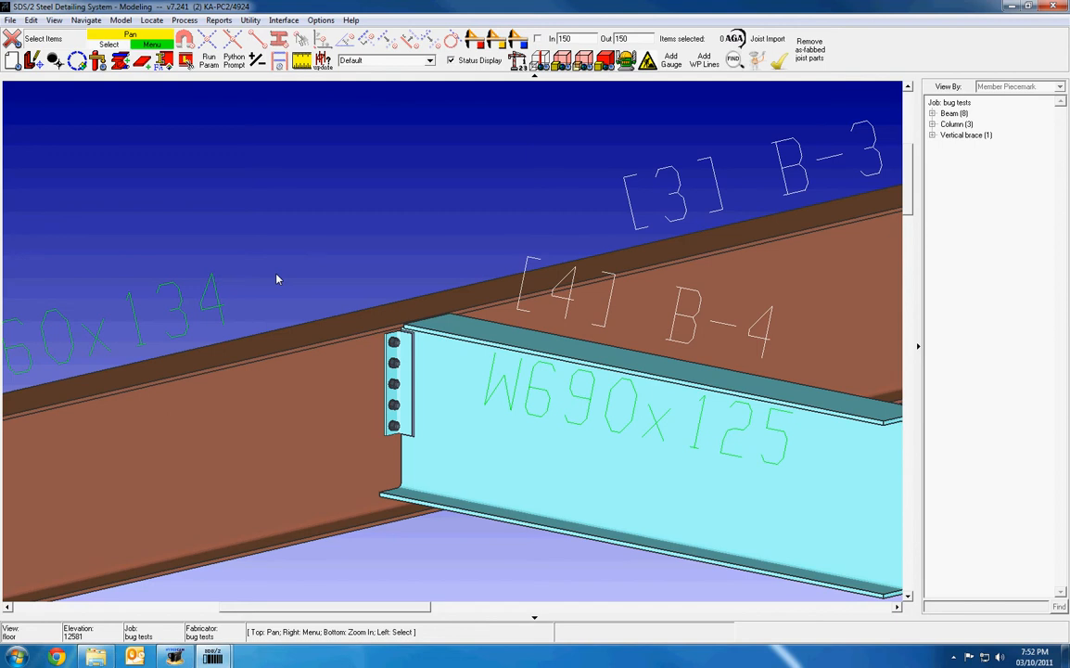
pyautogui.scroll(-3, 277, 280)
pyautogui.scroll(3, 283, 269)
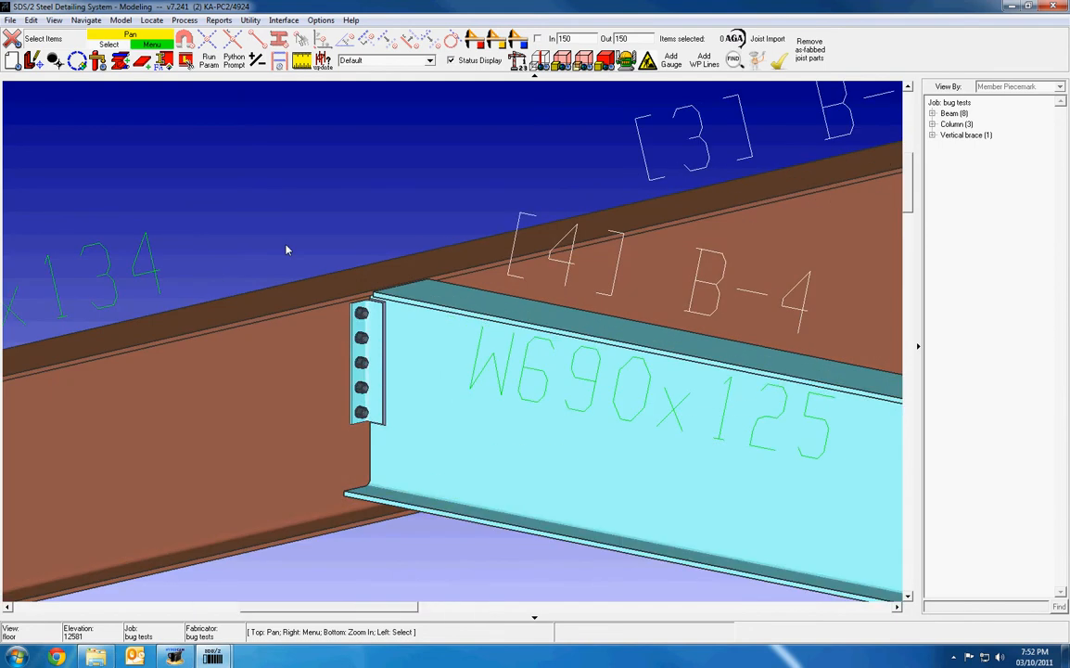
pyautogui.click(366, 278)
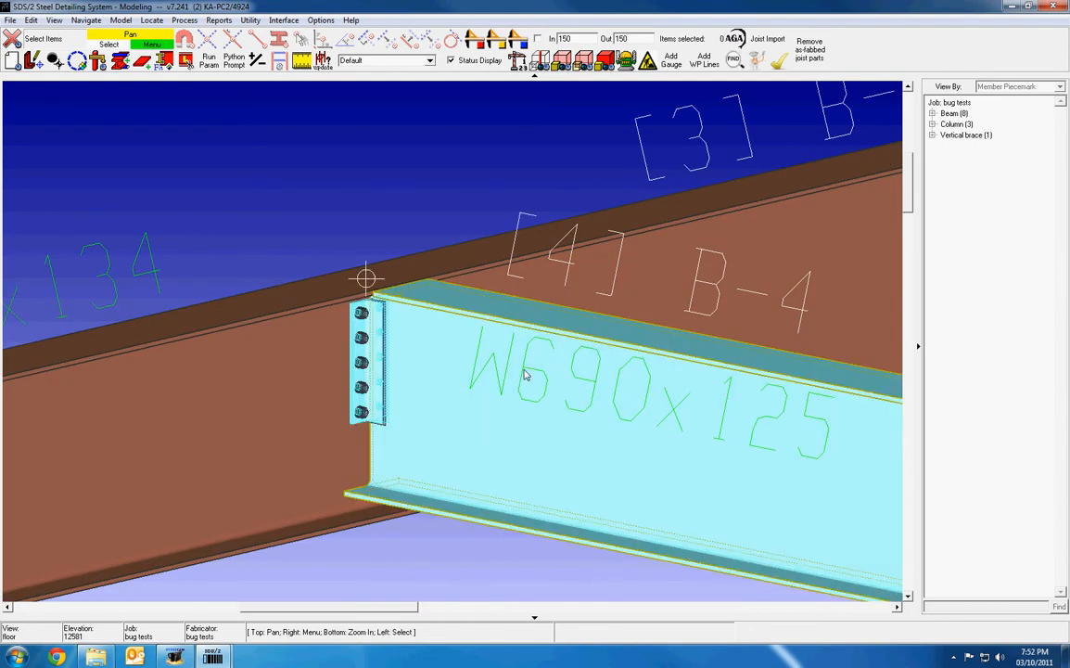
pyautogui.scroll(-3, 568, 399)
pyautogui.scroll(3, 394, 311)
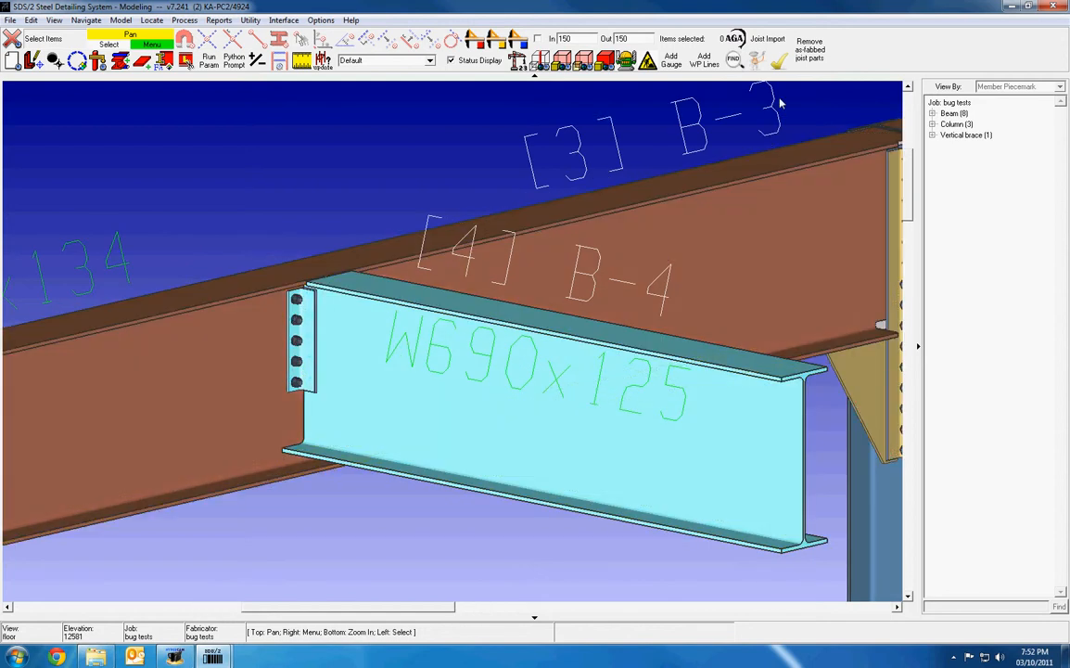
pyautogui.click(778, 61)
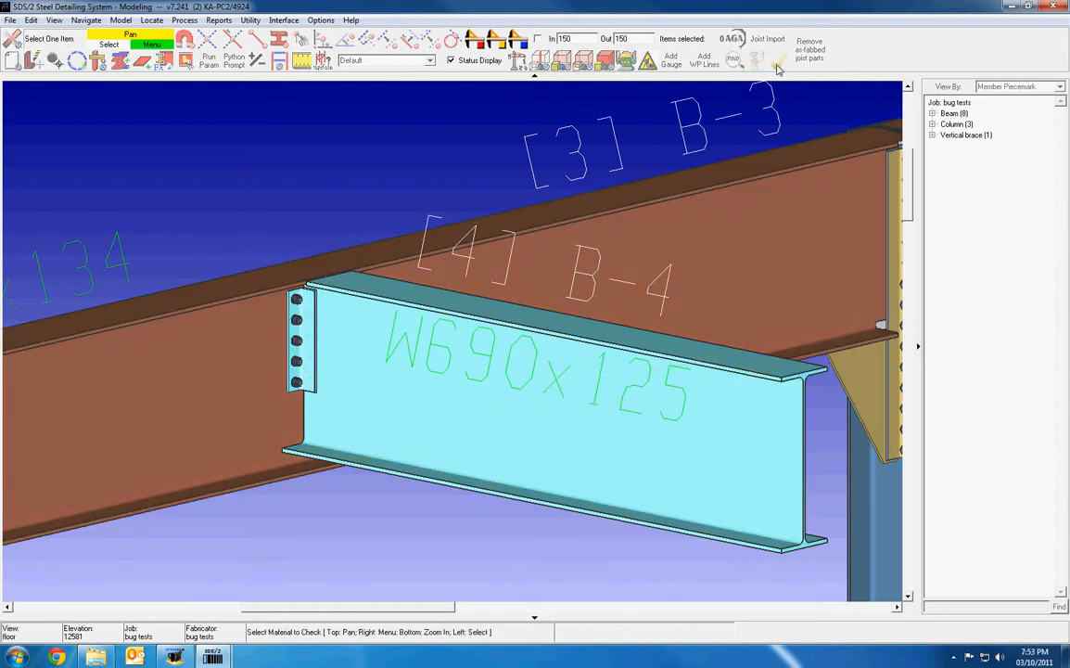
pyautogui.click(593, 396)
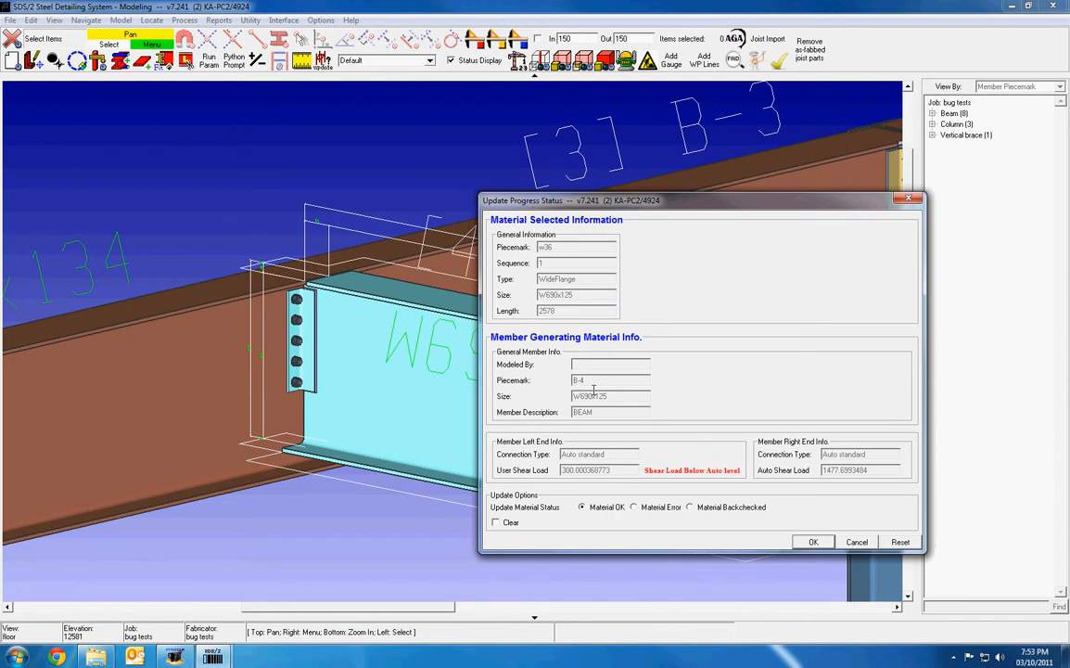
pyautogui.click(508, 525)
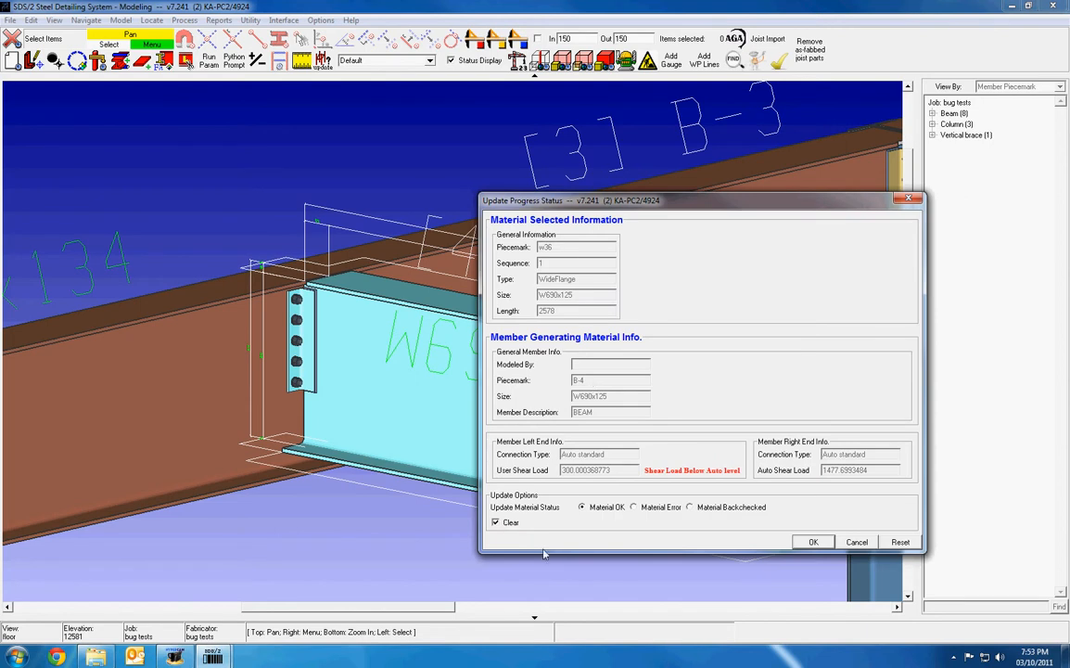
pyautogui.click(813, 542)
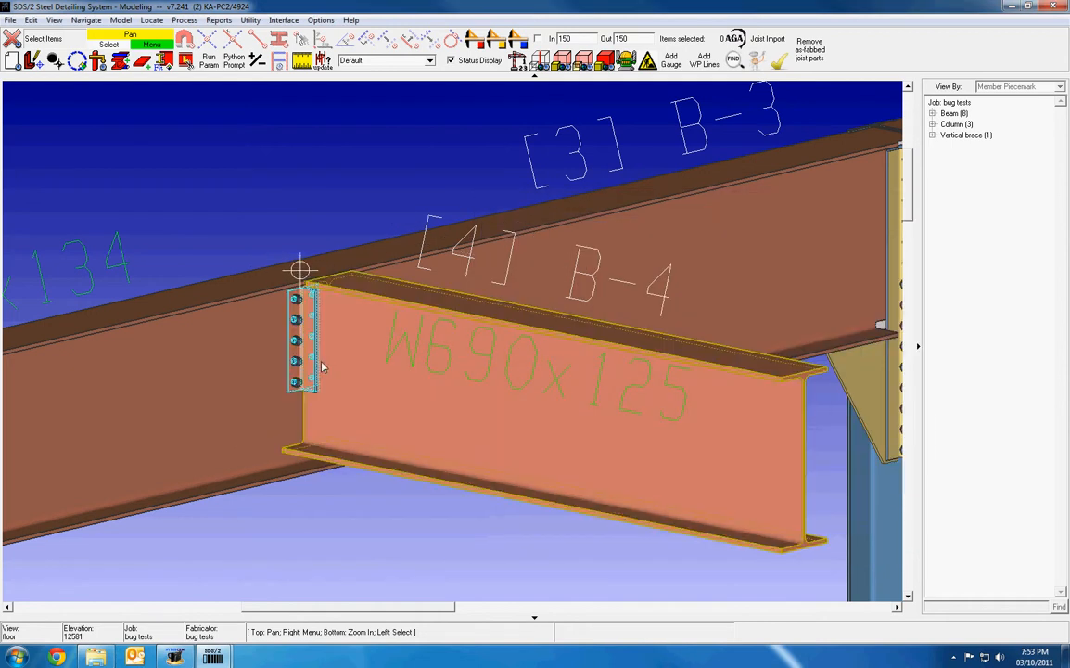
# - Run Check Material on beam B-4's clip angle and clear the status of all matching 5dm materials
pyautogui.click(777, 61)
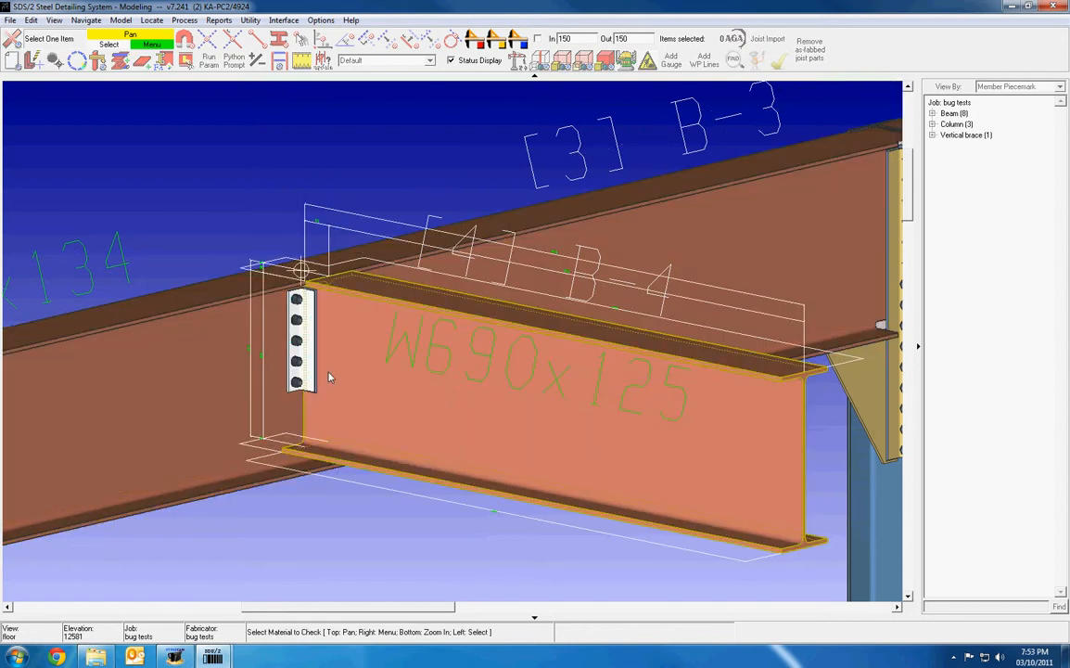
pyautogui.click(295, 341)
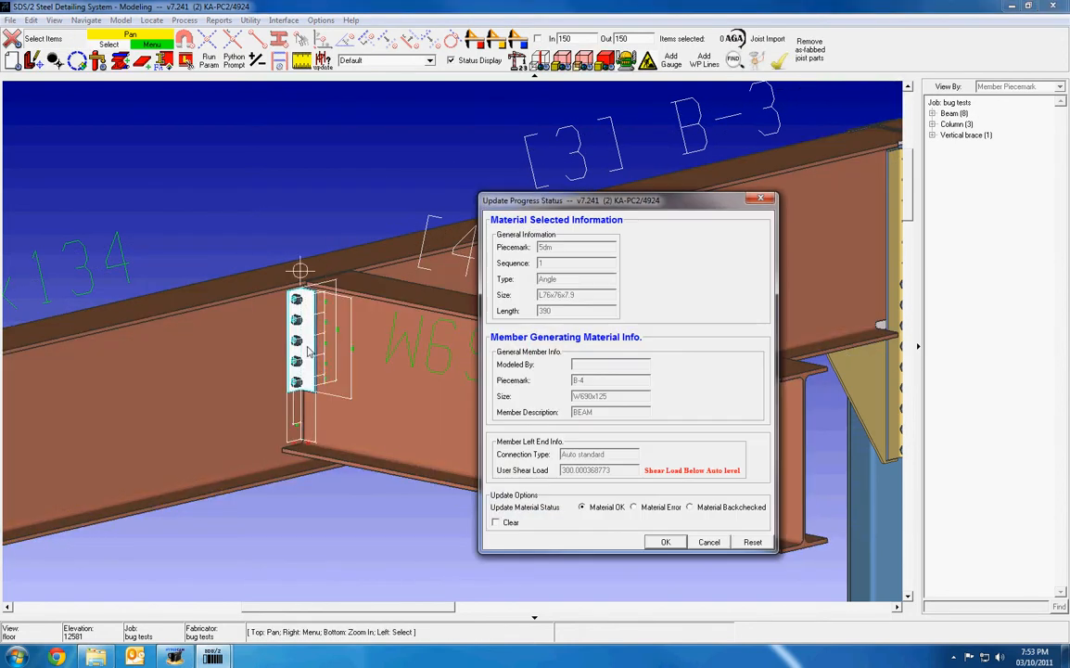
pyautogui.click(514, 523)
pyautogui.click(665, 542)
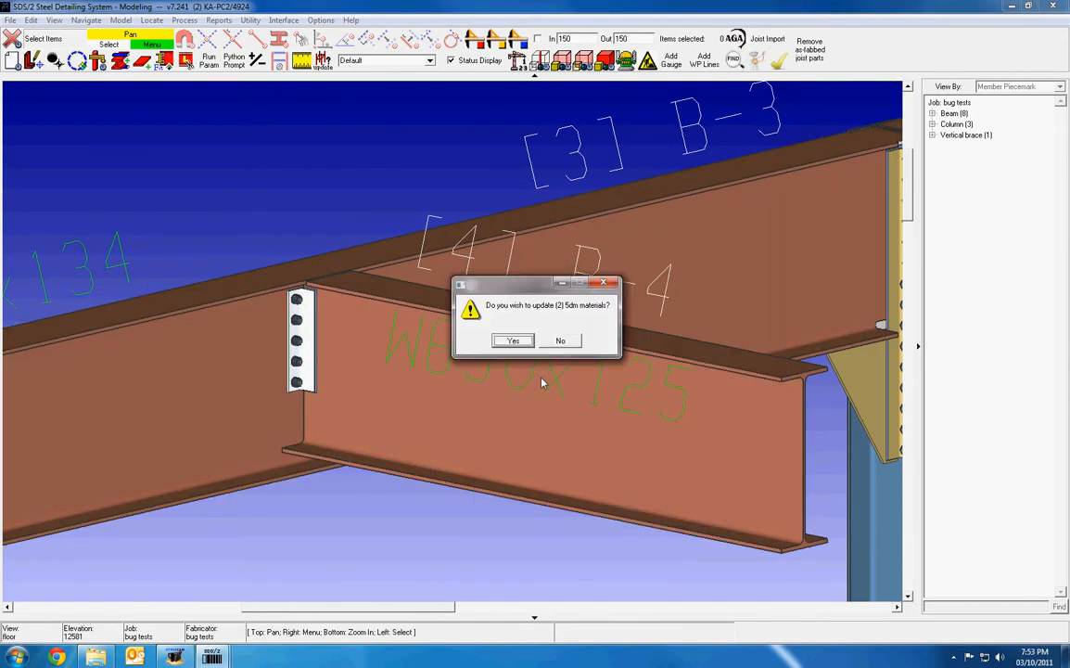
pyautogui.click(512, 340)
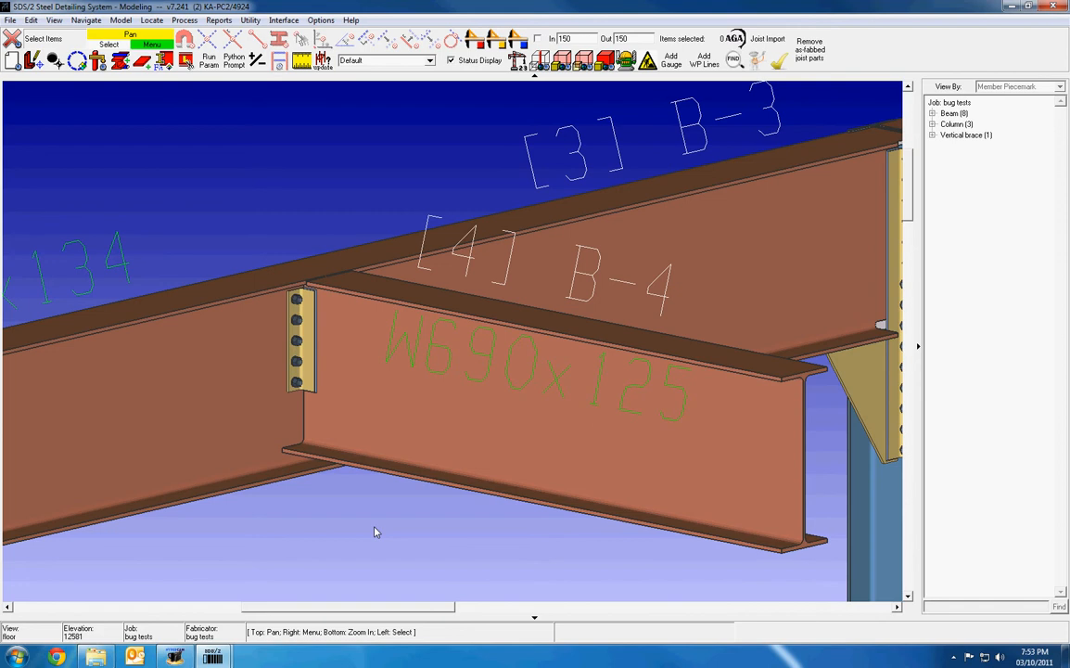
# - Check beam B-4's clip angle again, mark it Material Error, and apply the status to all matching 5dm materials
pyautogui.scroll(-3, 376, 532)
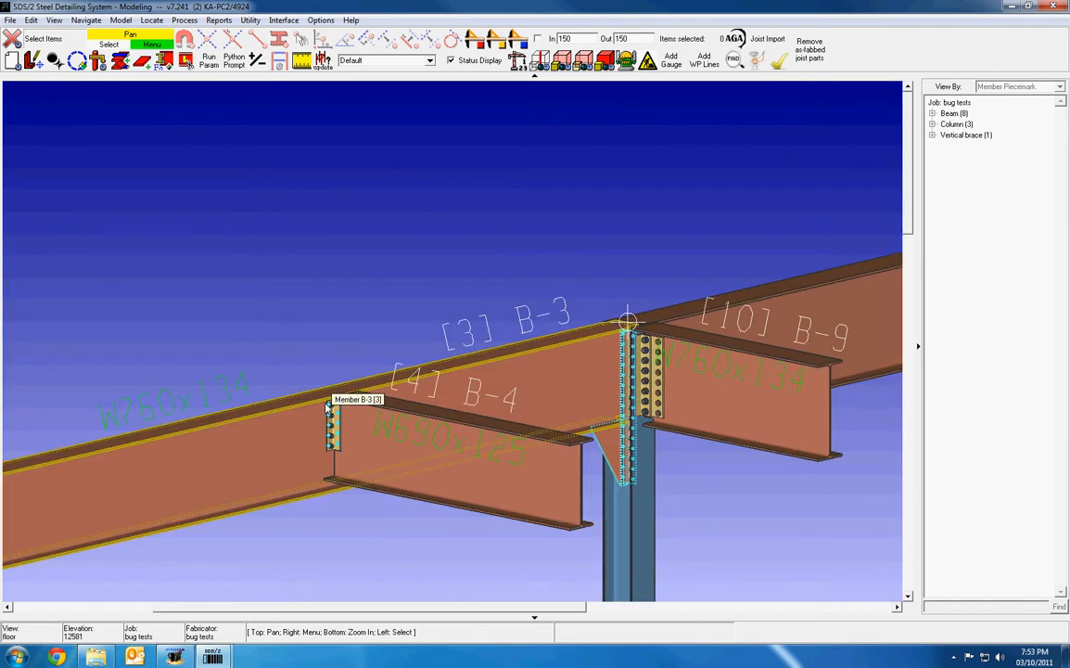
pyautogui.click(780, 62)
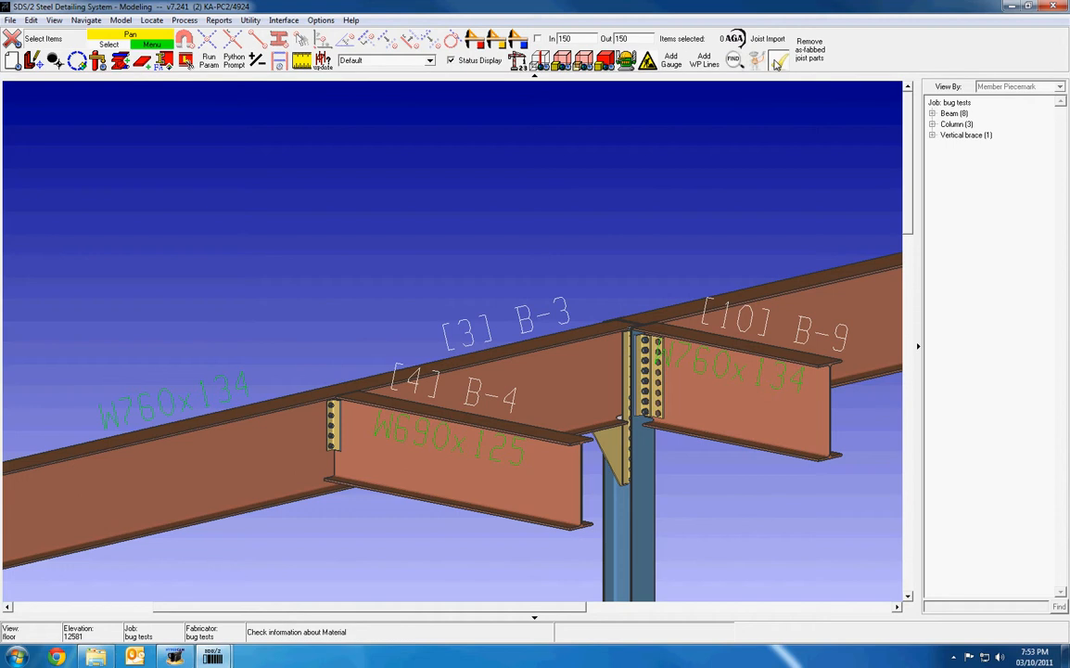
pyautogui.scroll(5, 371, 431)
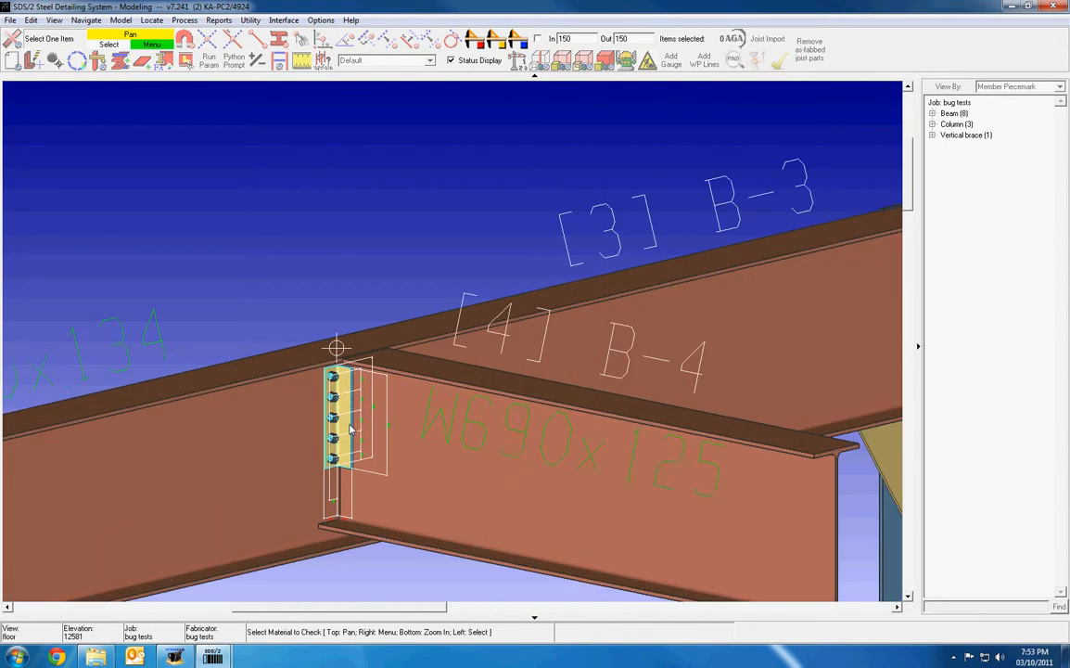
pyautogui.click(348, 429)
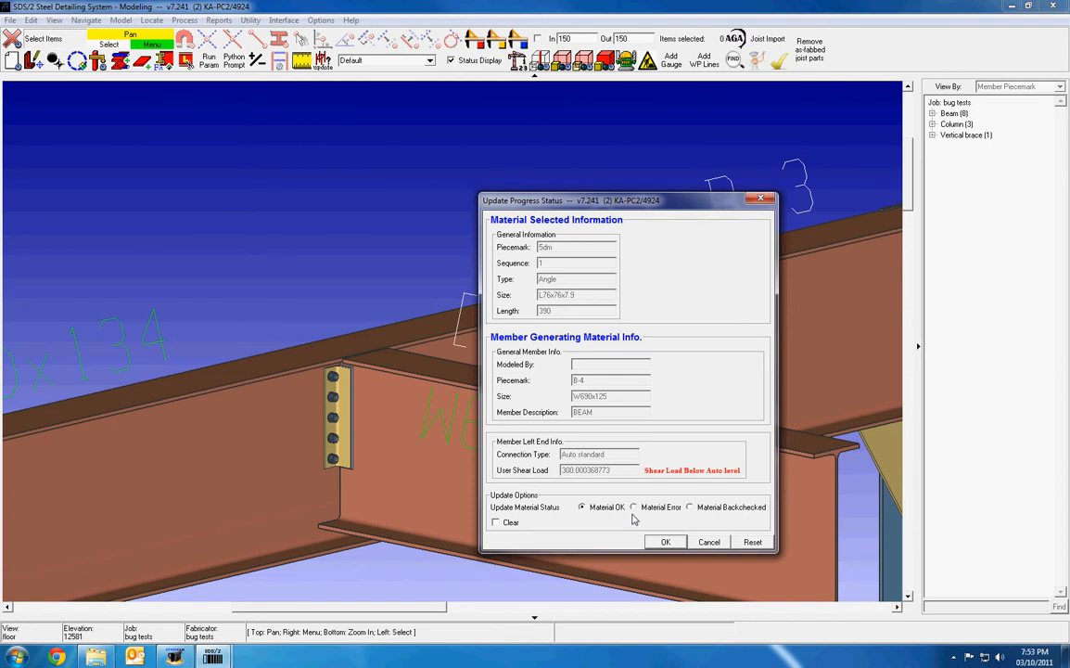
pyautogui.click(633, 508)
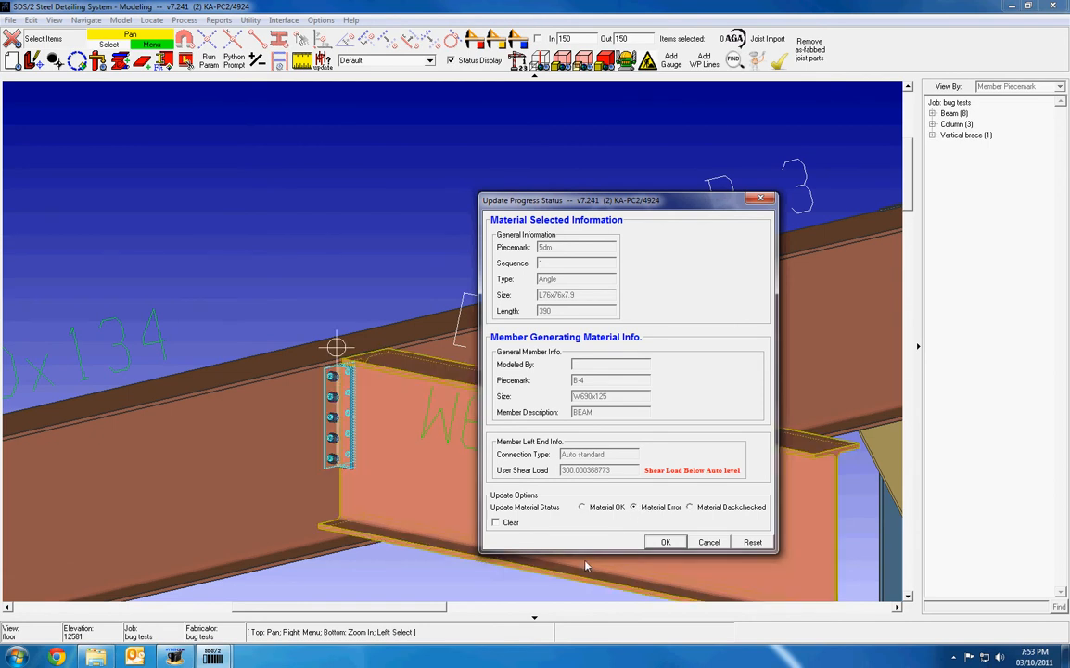
pyautogui.click(665, 542)
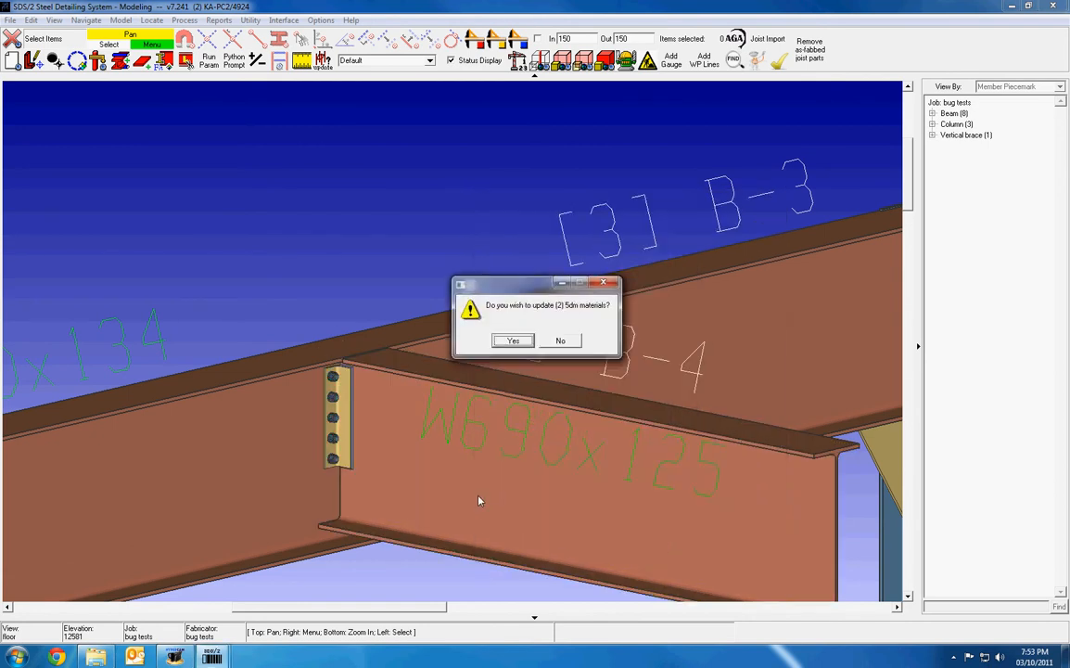
pyautogui.click(513, 340)
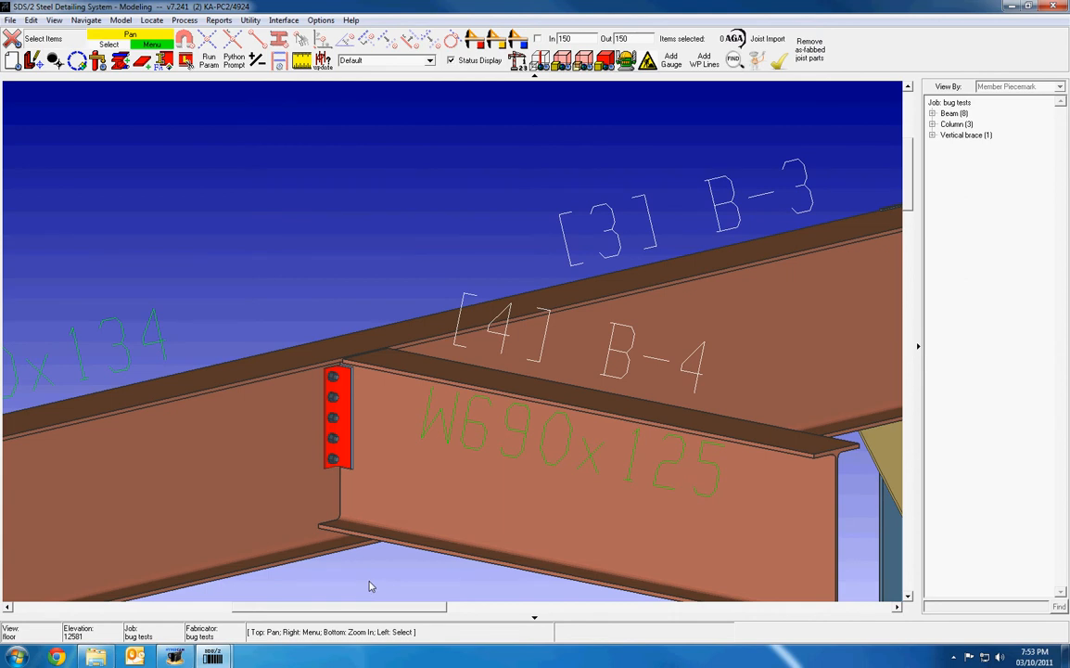
# - Open the notes in the clip angle's custom properties under its general information, then close the material settings
pyautogui.doubleClick(336, 427)
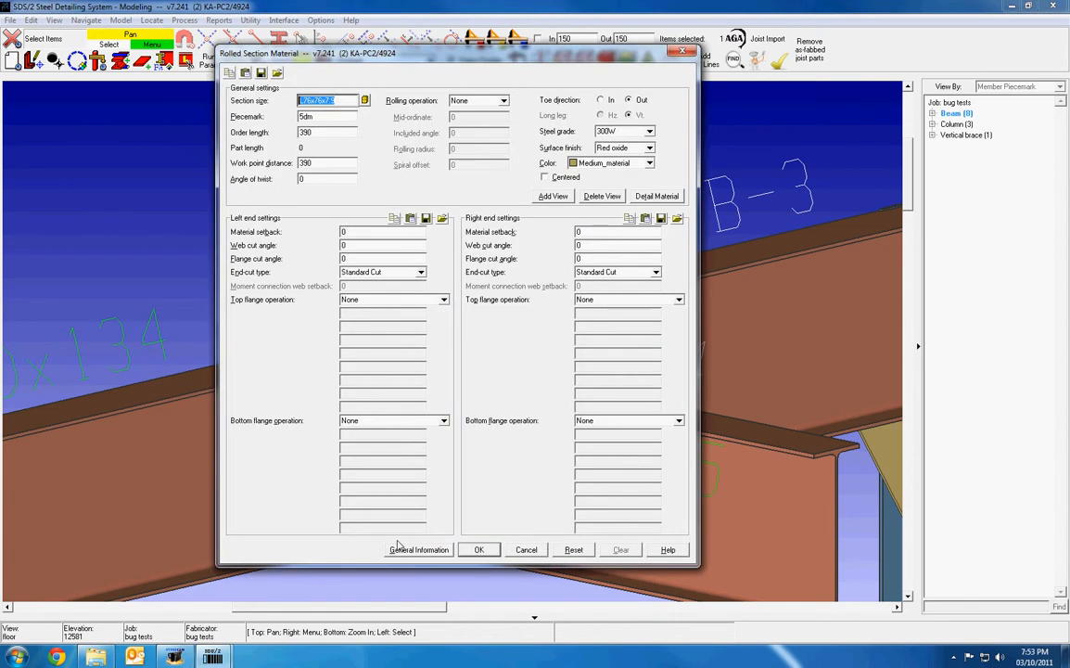
pyautogui.click(402, 549)
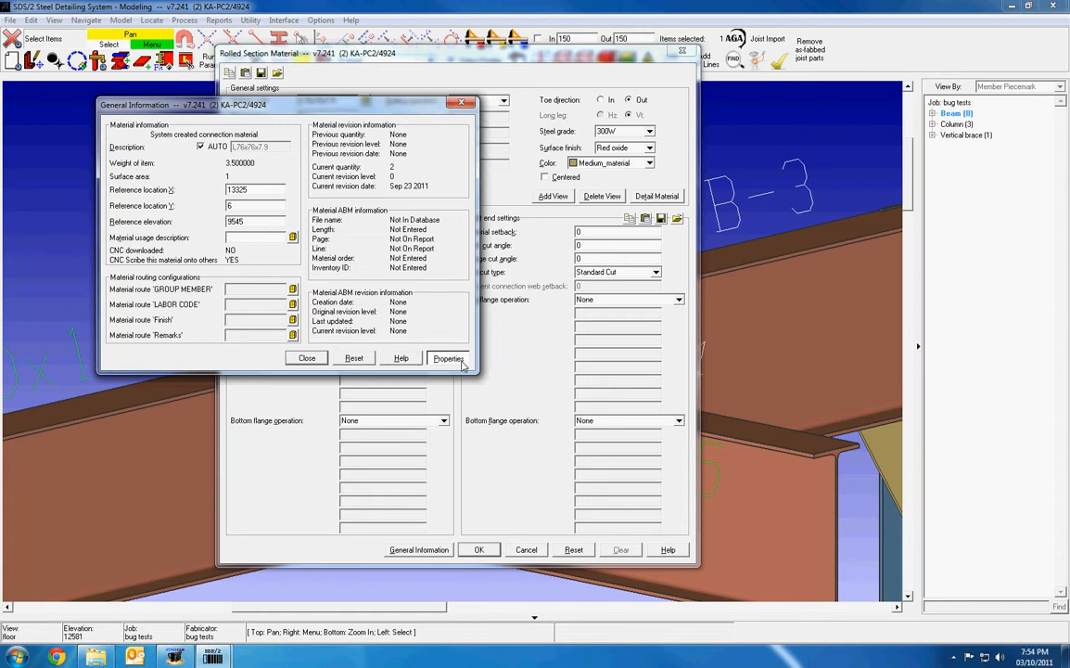
pyautogui.click(448, 358)
pyautogui.click(71, 31)
pyautogui.click(90, 72)
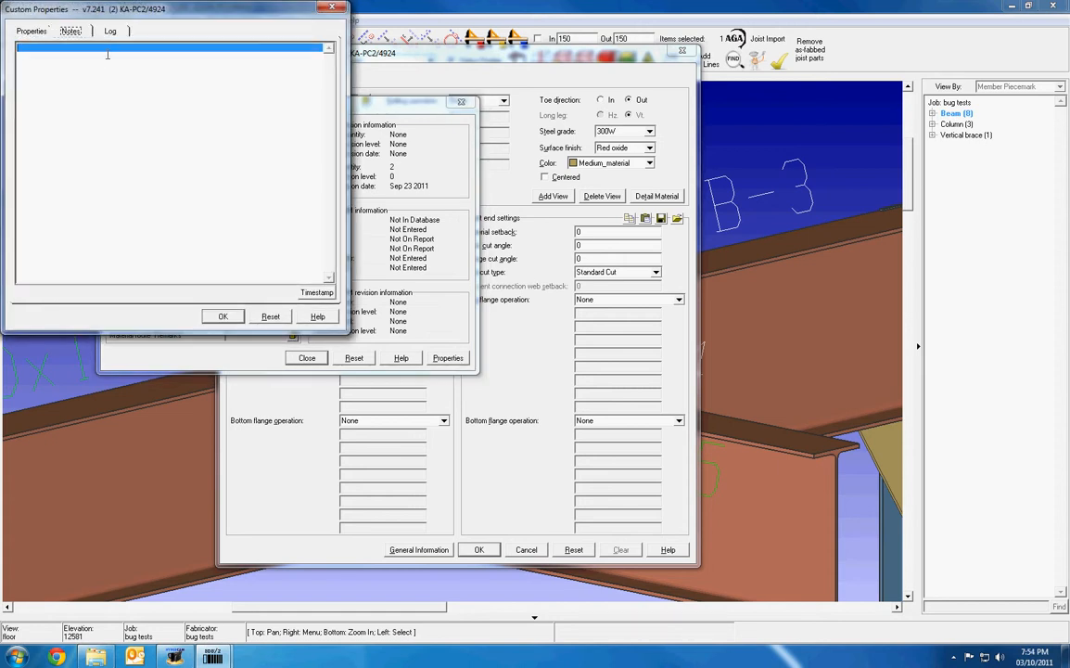
pyautogui.click(223, 316)
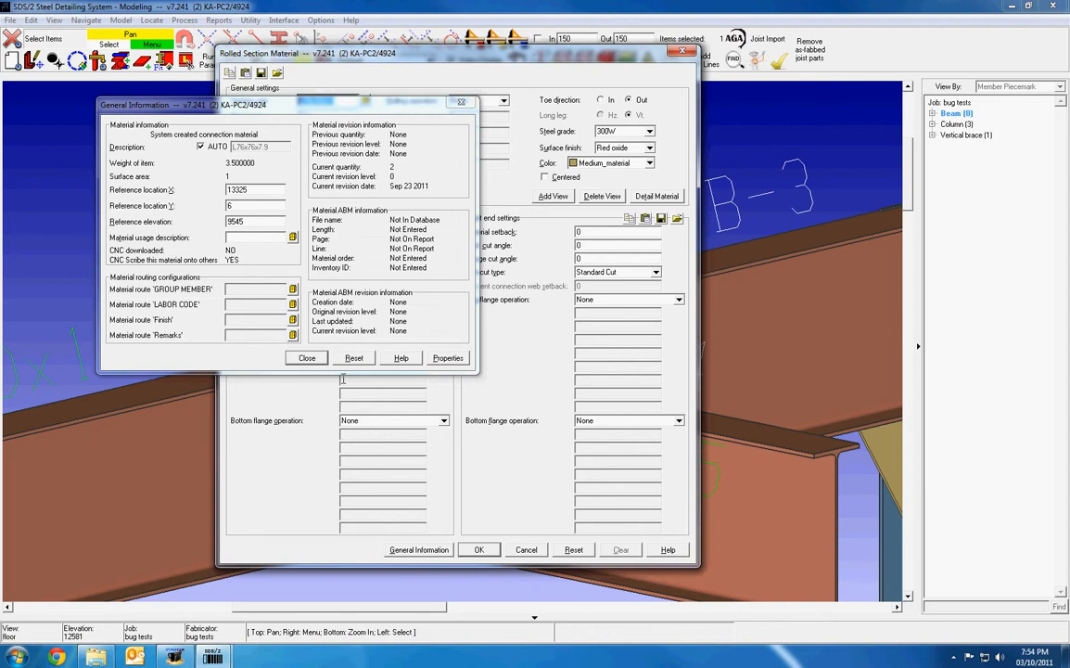
pyautogui.click(307, 358)
pyautogui.click(478, 549)
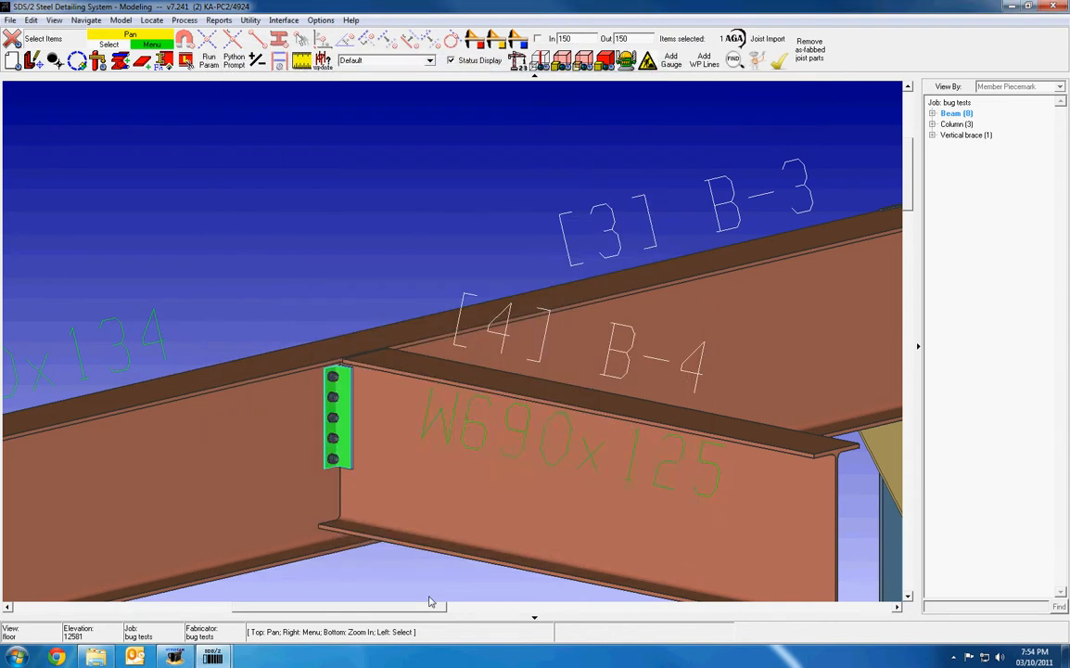
# - Check beam B-4's clip angle, mark it Material Backchecked, and apply the status to all matching 5dm materials
pyautogui.scroll(-2, 394, 573)
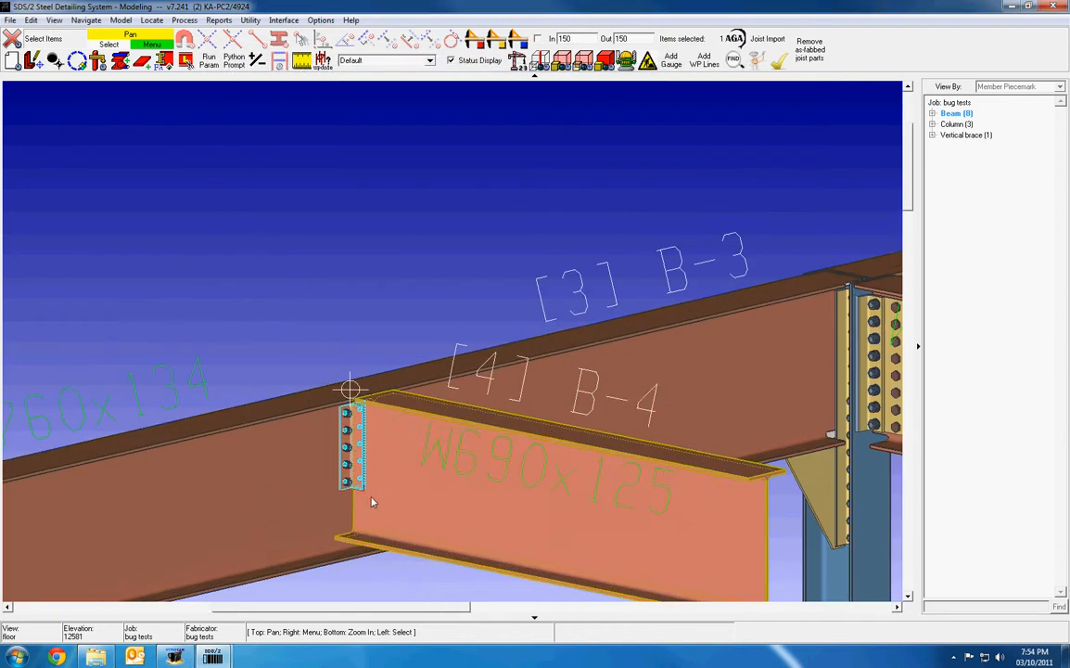
pyautogui.click(327, 307)
pyautogui.click(782, 62)
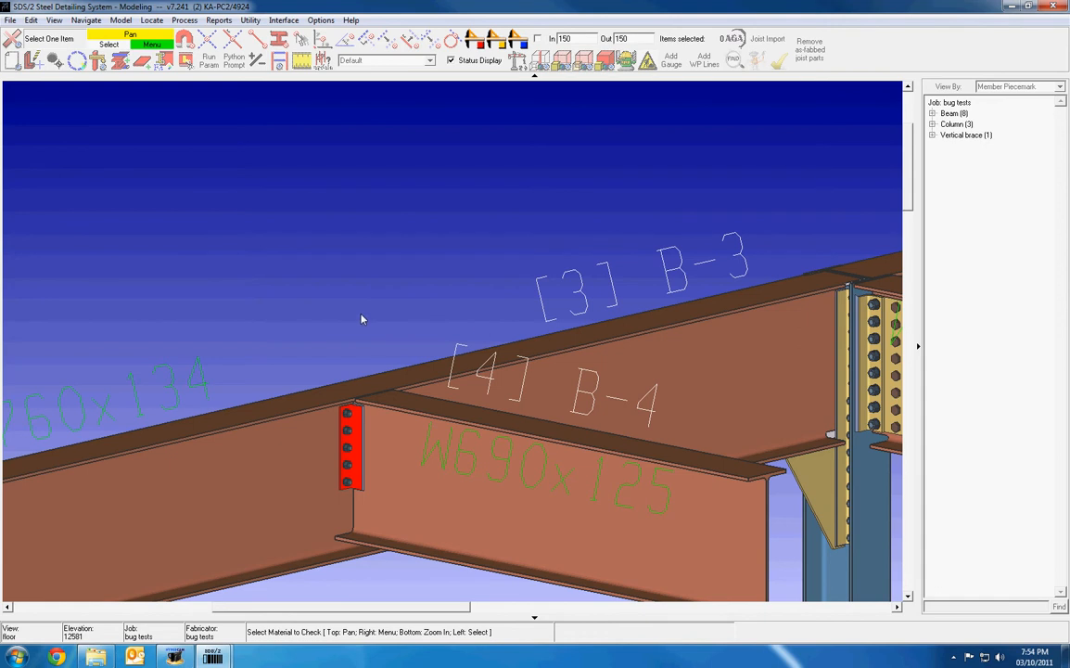
pyautogui.click(355, 448)
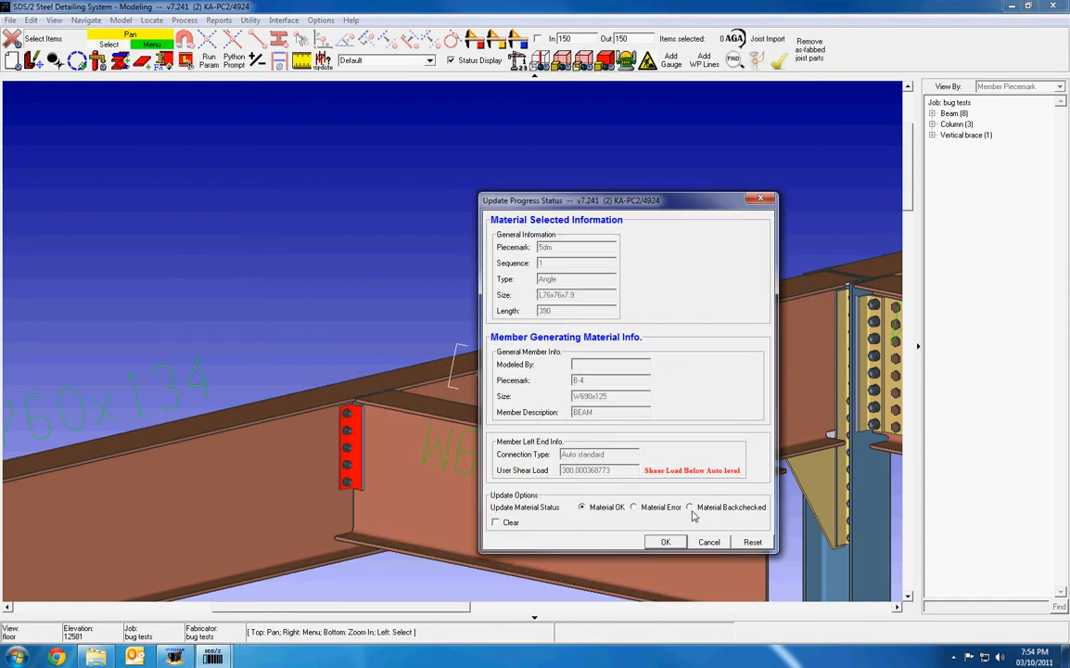
pyautogui.click(698, 509)
pyautogui.click(665, 542)
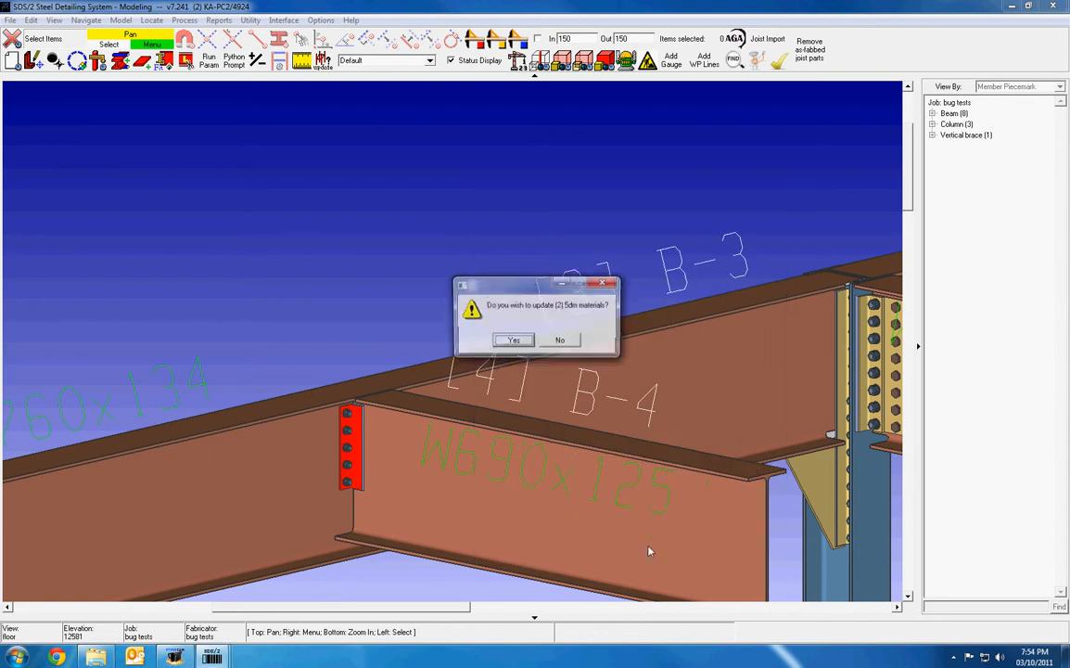
pyautogui.click(513, 340)
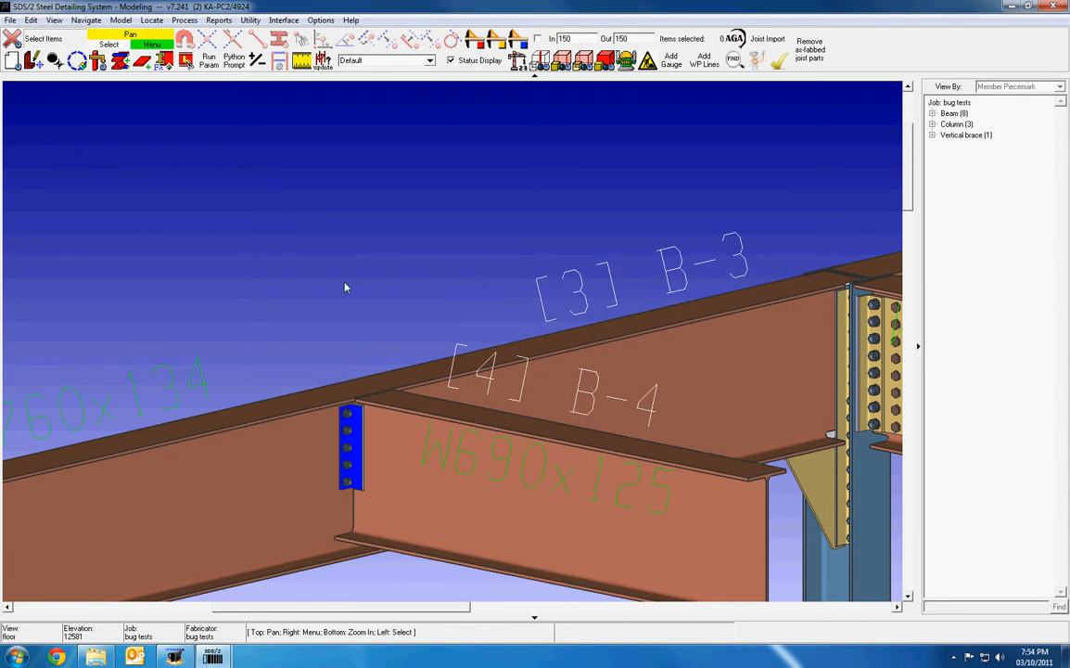
# - Check beam B-4's clip angle, mark it Material OK, and apply the status to all matching 5dm materials
pyautogui.scroll(2, 342, 302)
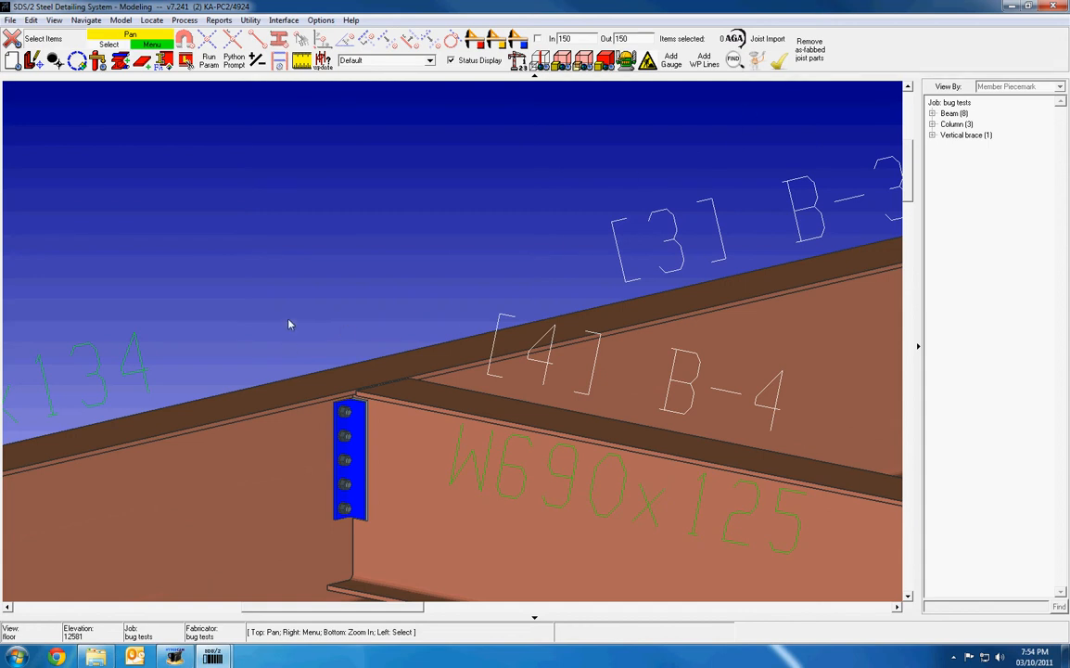
pyautogui.moveTo(289, 324); pyautogui.dragTo(239, 254, button='middle')
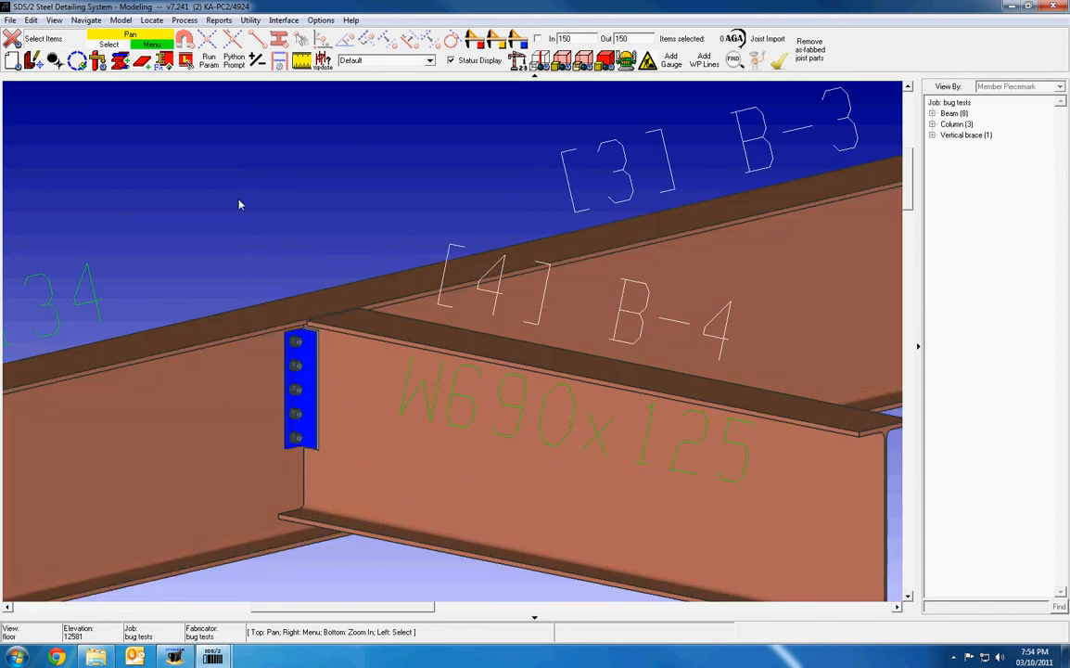
pyautogui.click(780, 64)
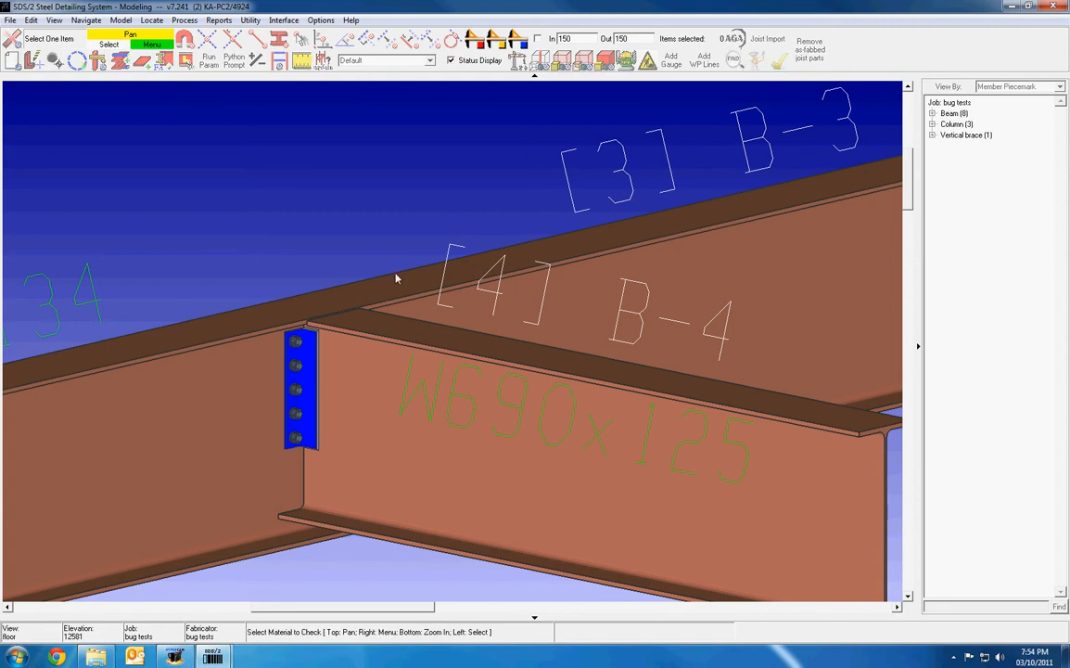
pyautogui.click(309, 382)
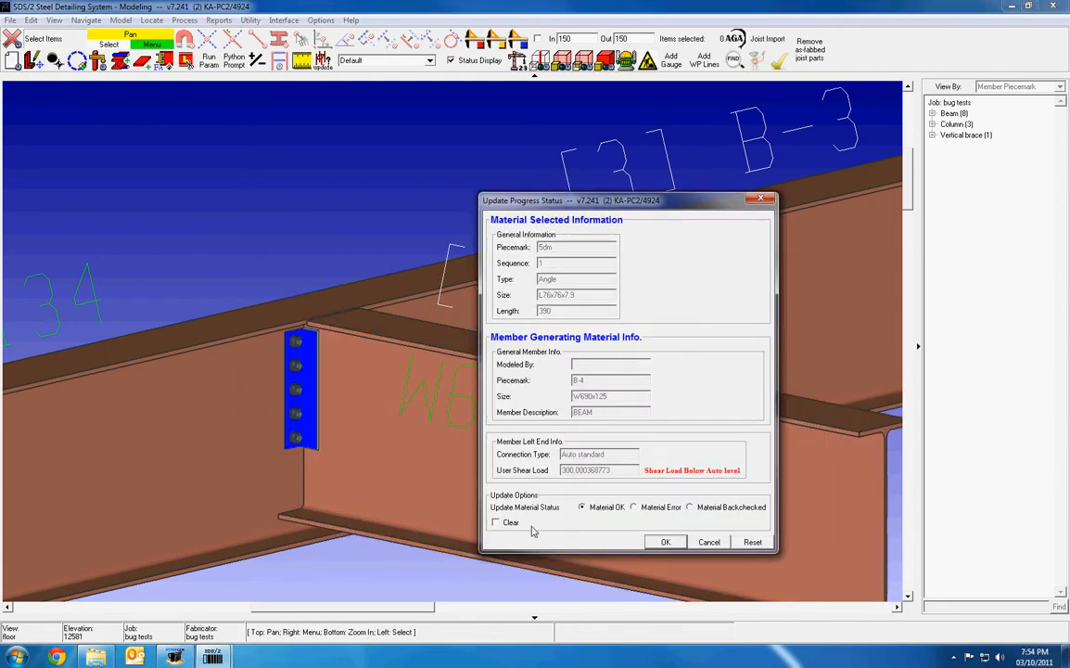
pyautogui.click(667, 543)
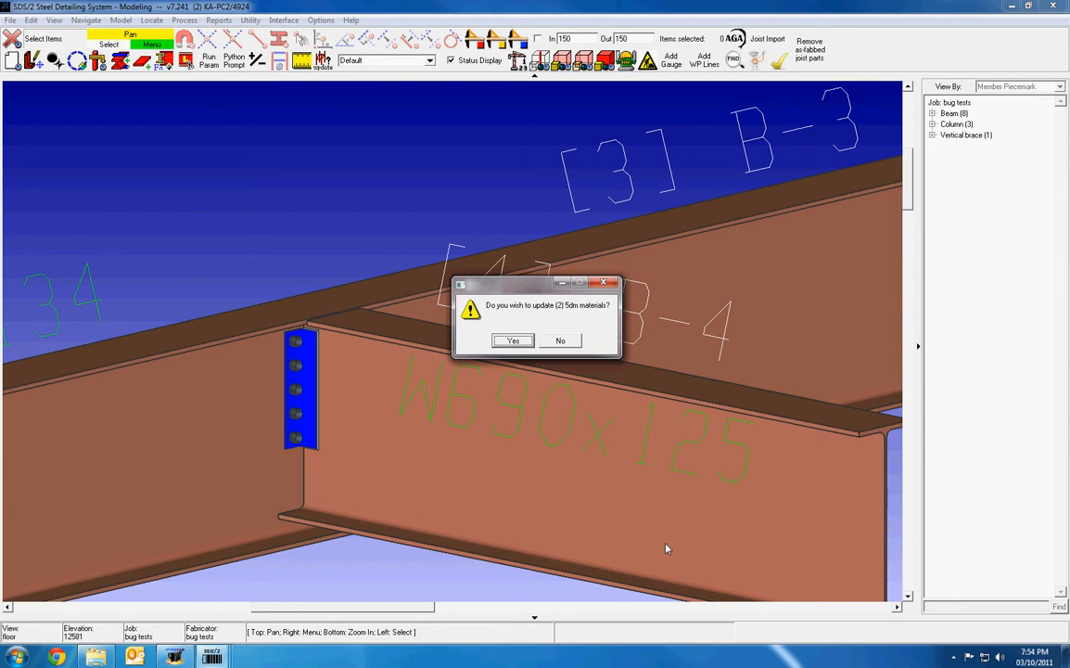
pyautogui.click(513, 341)
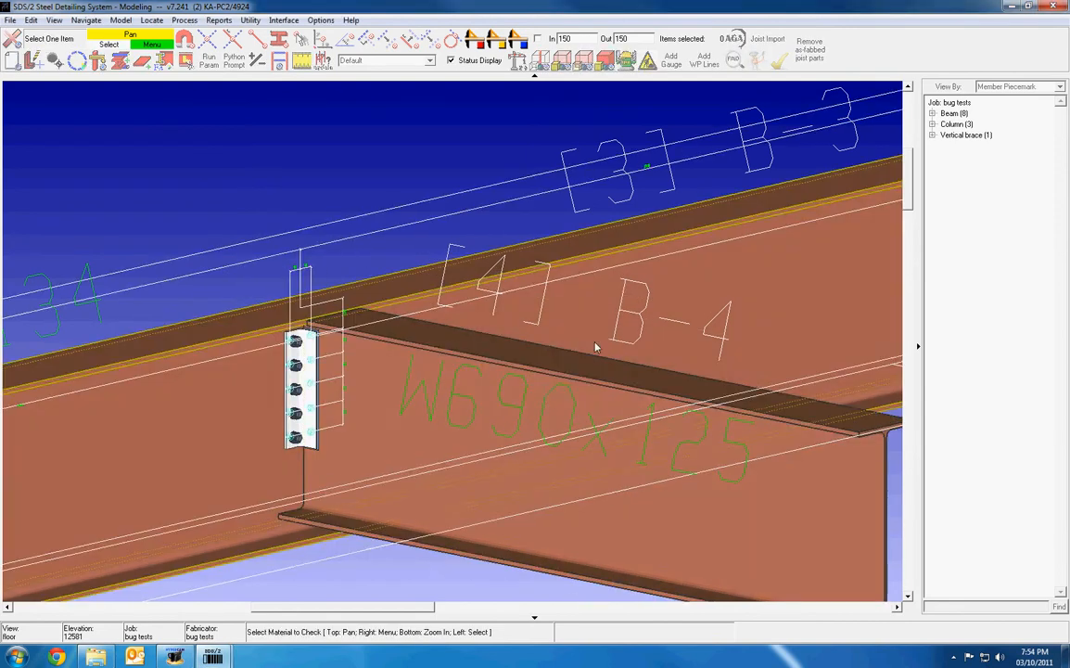
# - Check beam B-4's W690x125 main material, mark it Material OK, and end the material check
pyautogui.click(491, 363)
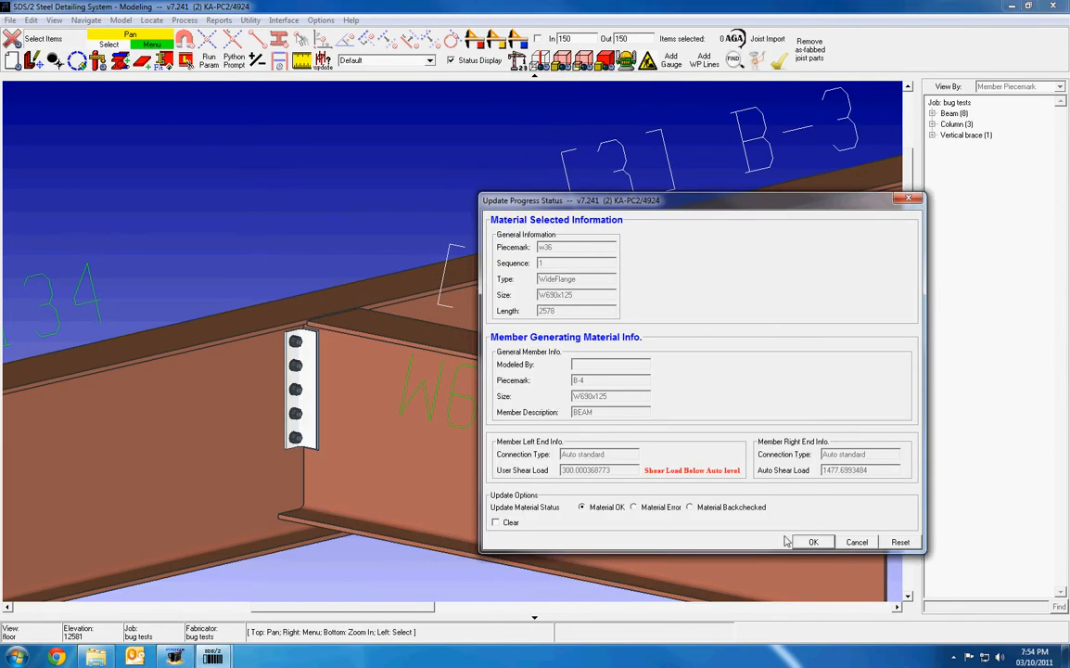
pyautogui.click(809, 541)
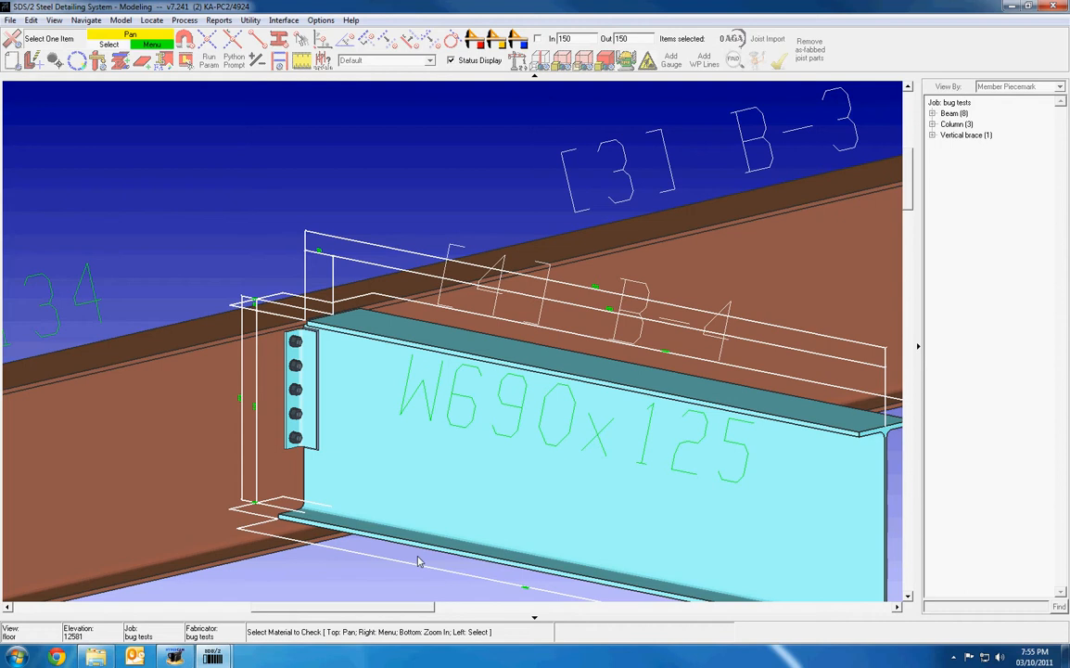
pyautogui.click(418, 562)
pyautogui.rightClick(247, 205)
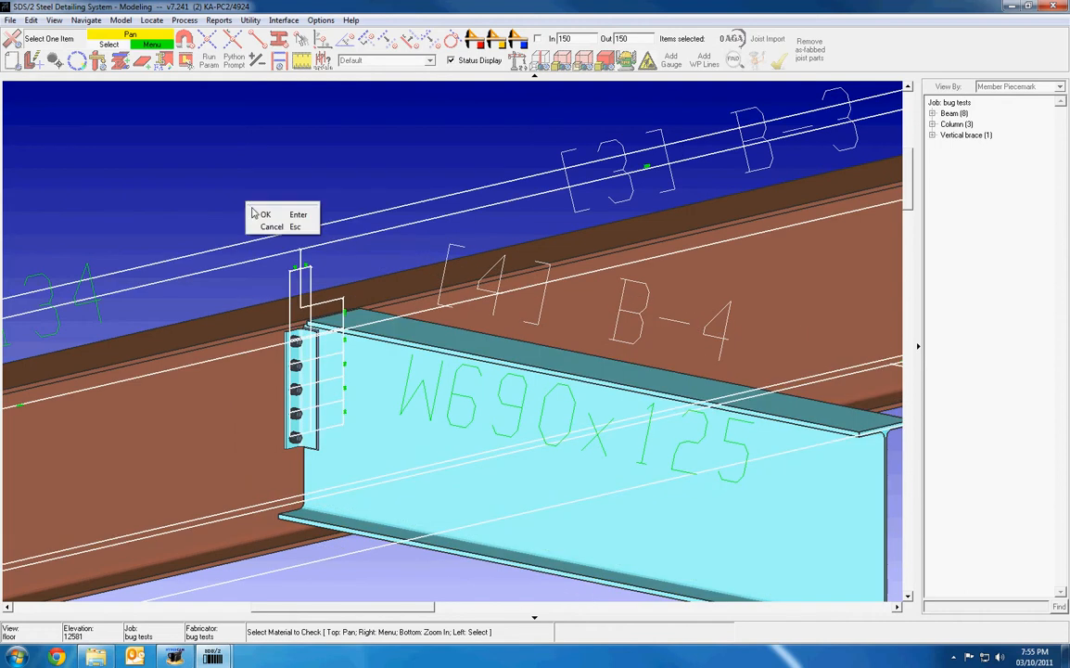
pyautogui.click(264, 214)
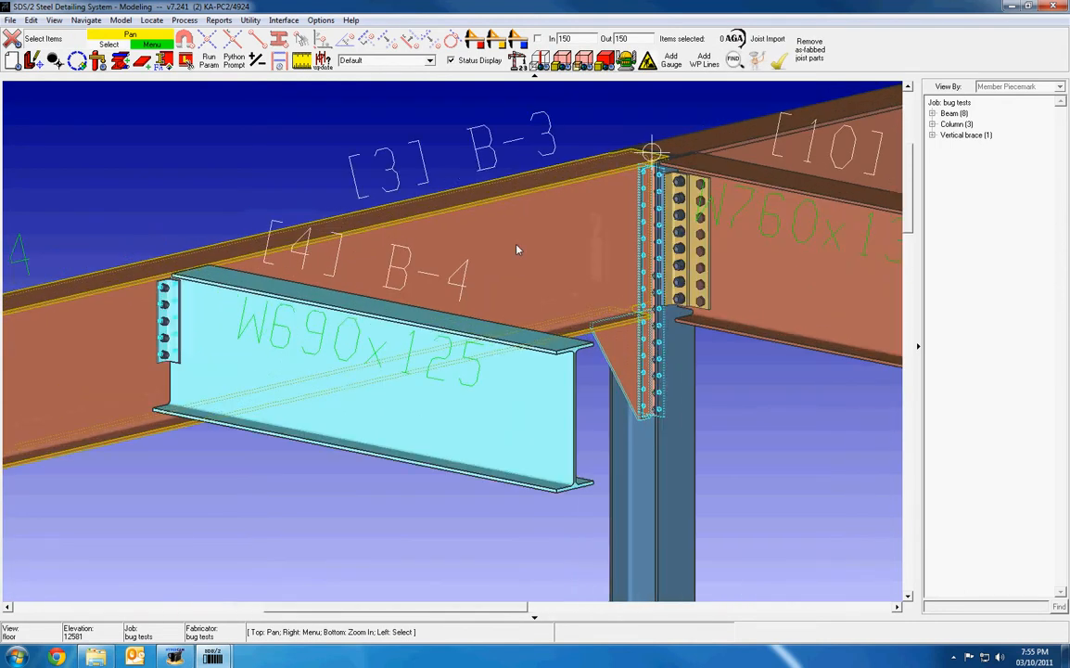
# - Open beam B-9 for editing, set its left end connection to User, and display the clip angle settings
pyautogui.moveTo(516, 249); pyautogui.dragTo(712, 264, button='middle')
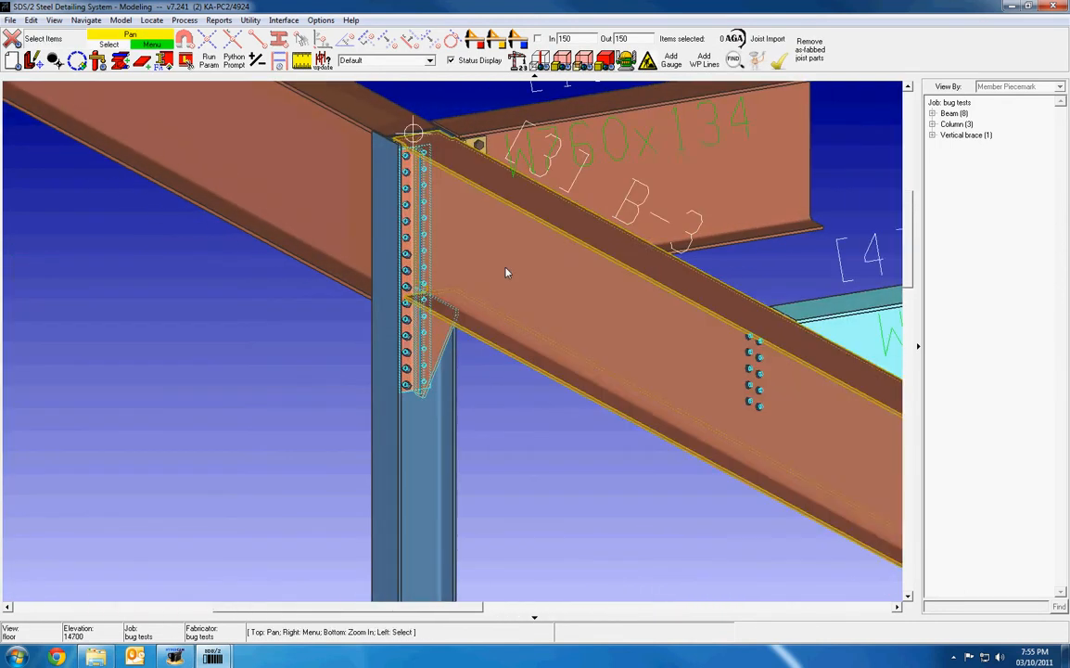
pyautogui.scroll(3, 473, 233)
pyautogui.scroll(-3, 409, 223)
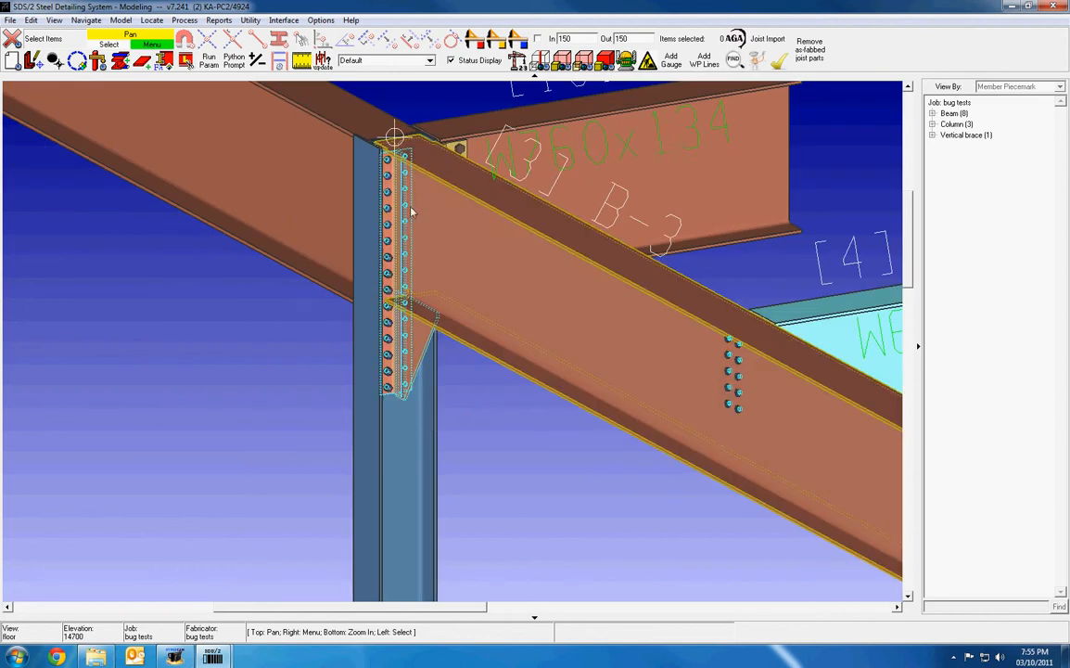
pyautogui.scroll(2, 411, 212)
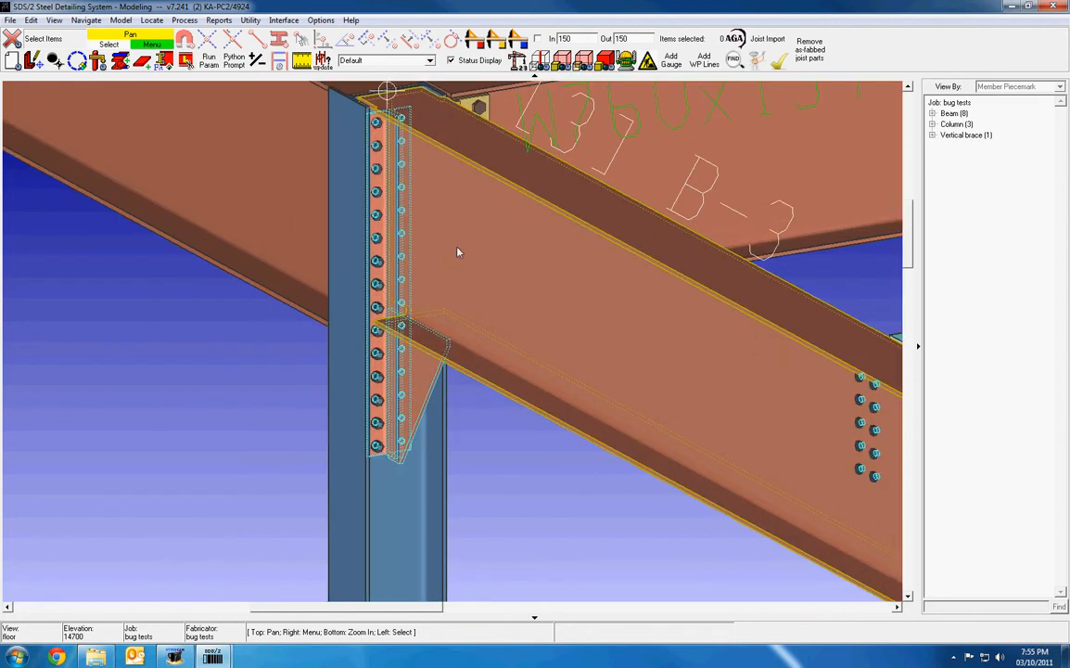
pyautogui.moveTo(453, 246); pyautogui.dragTo(275, 249, button='middle')
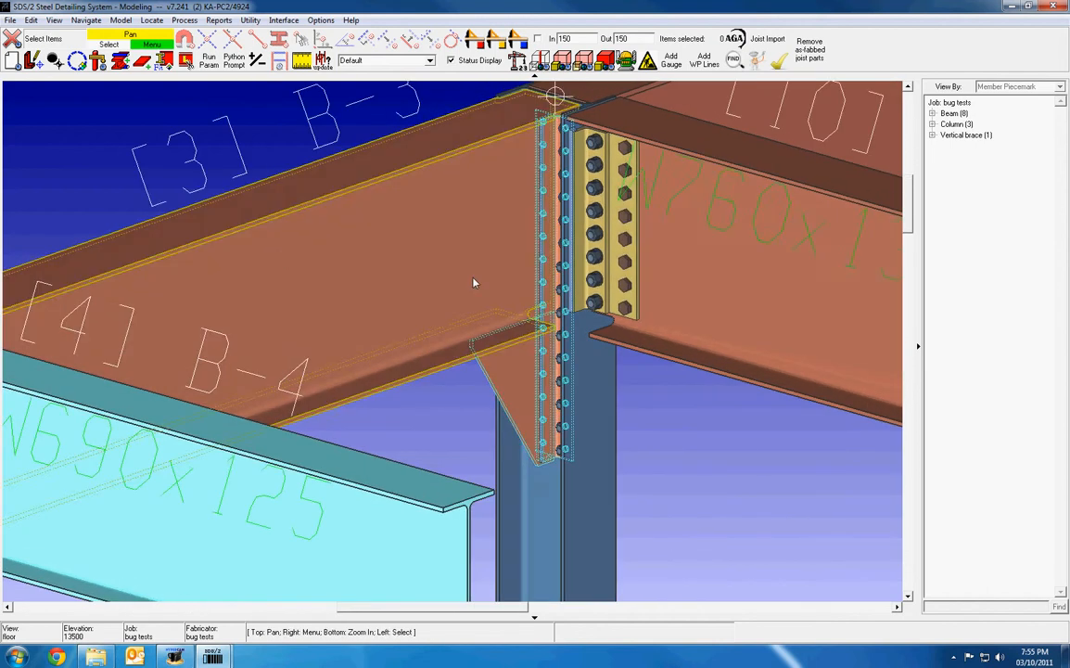
pyautogui.scroll(1, 634, 266)
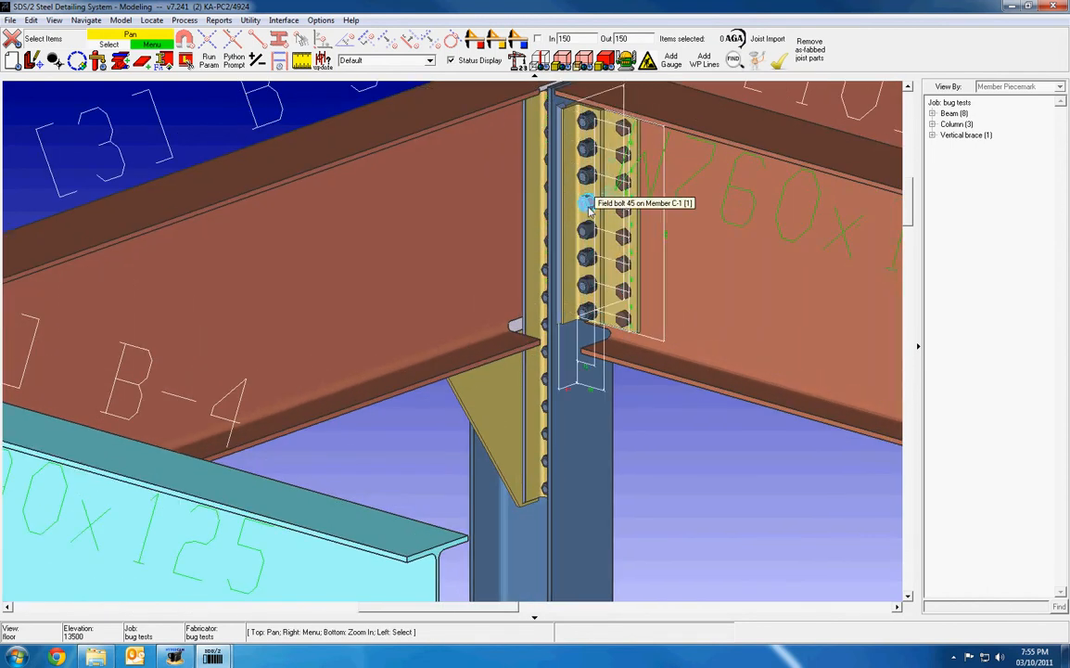
pyautogui.scroll(-2, 484, 242)
pyautogui.scroll(2, 584, 232)
pyautogui.scroll(1, 601, 229)
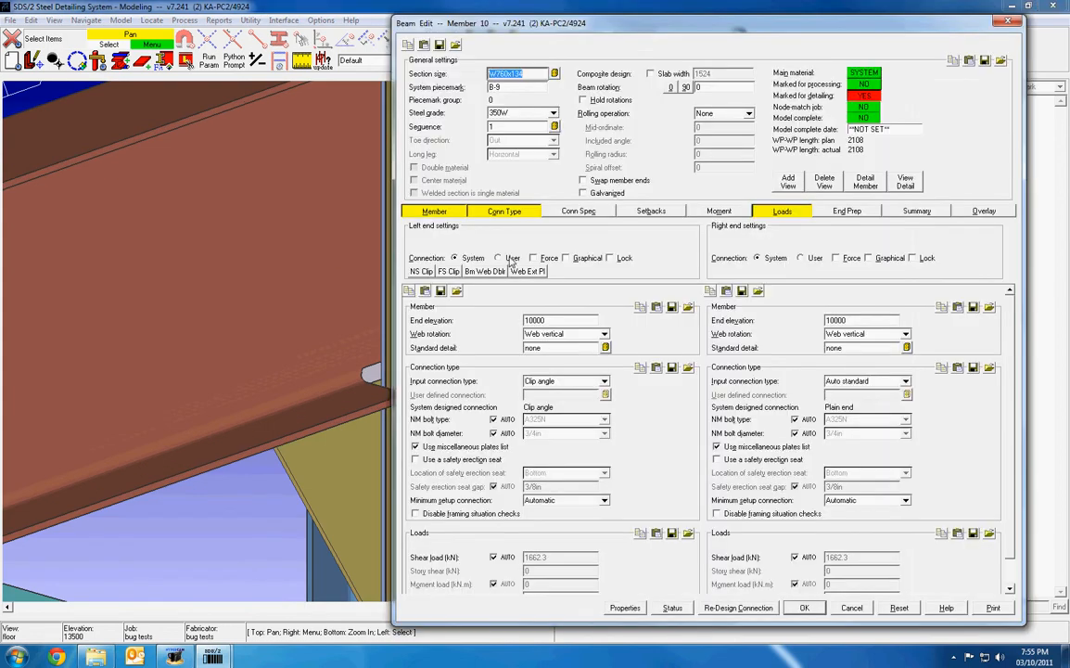
pyautogui.click(499, 257)
pyautogui.click(421, 271)
# - Set beam B-9's left end clip angles to 7 web bolt rows and a 3/4in bolt diameter
pyautogui.scroll(-2, 504, 368)
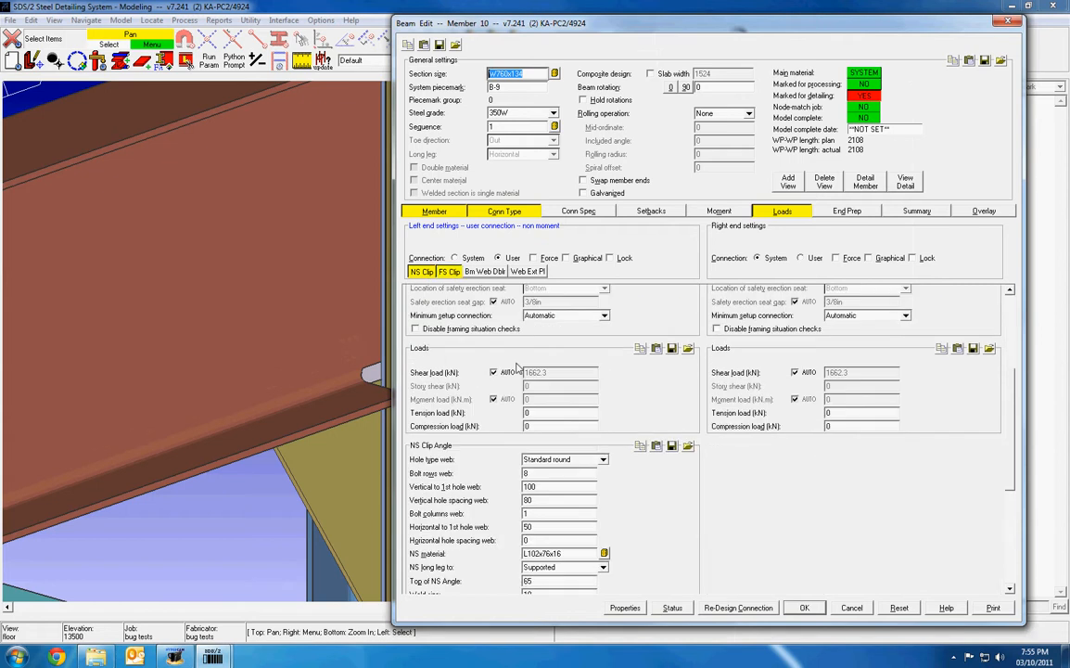
pyautogui.doubleClick(555, 474)
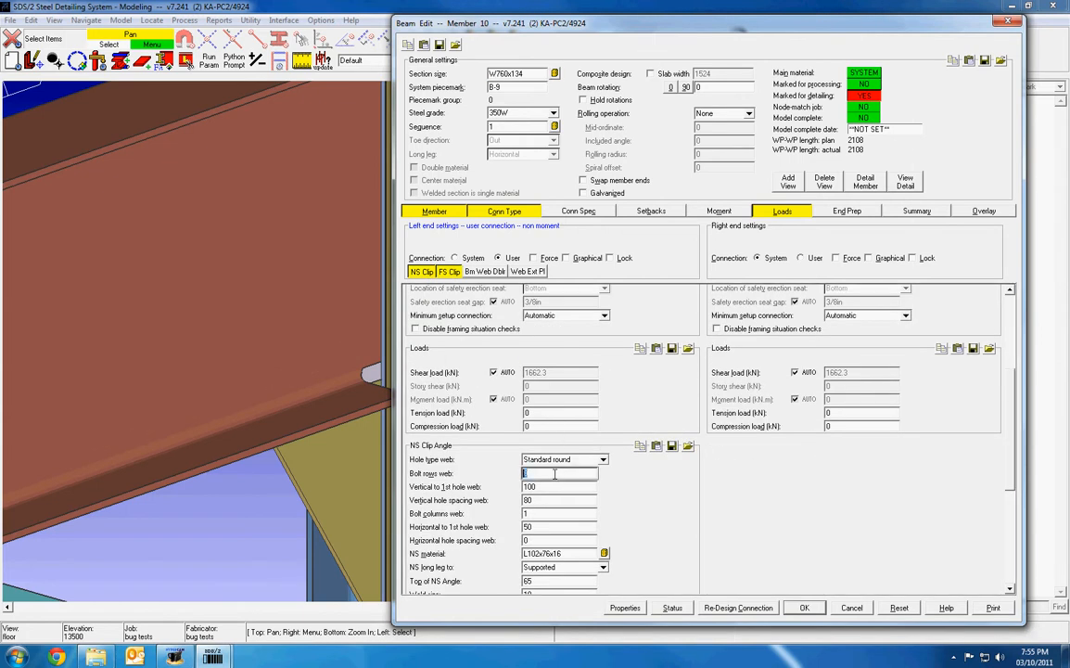
pyautogui.scroll(-5, 561, 469)
pyautogui.doubleClick(535, 434)
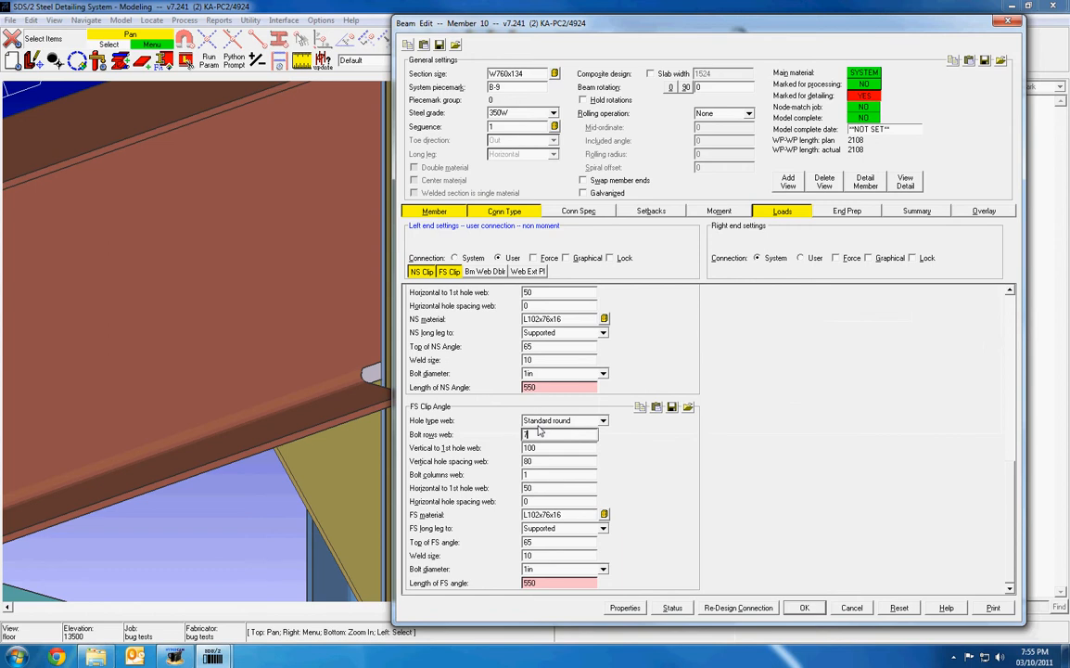
pyautogui.click(602, 570)
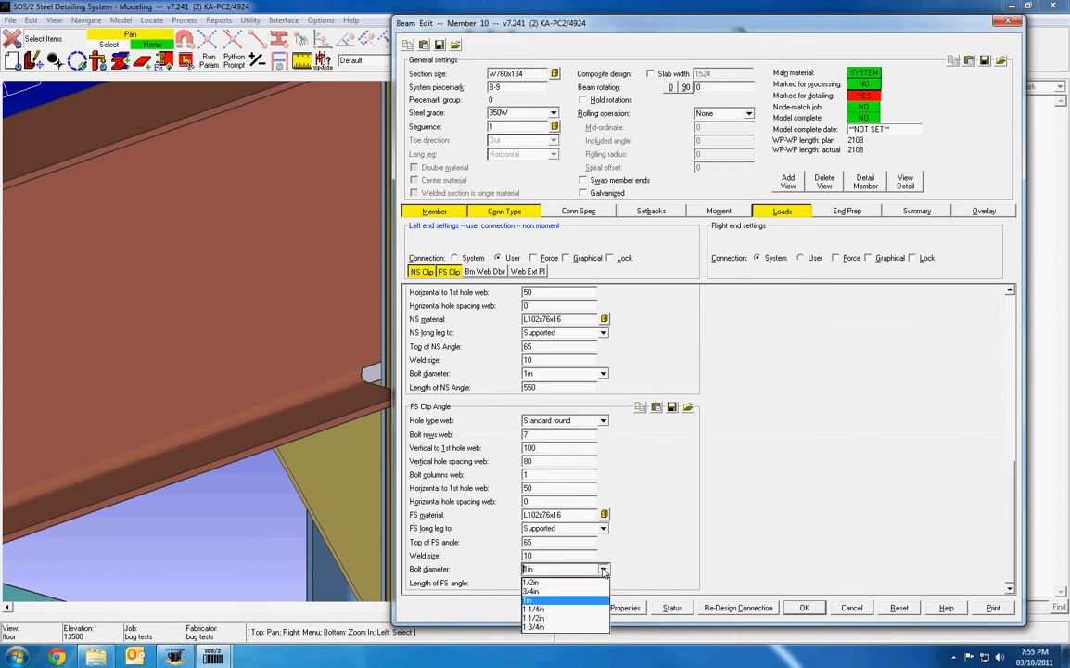
pyautogui.click(597, 592)
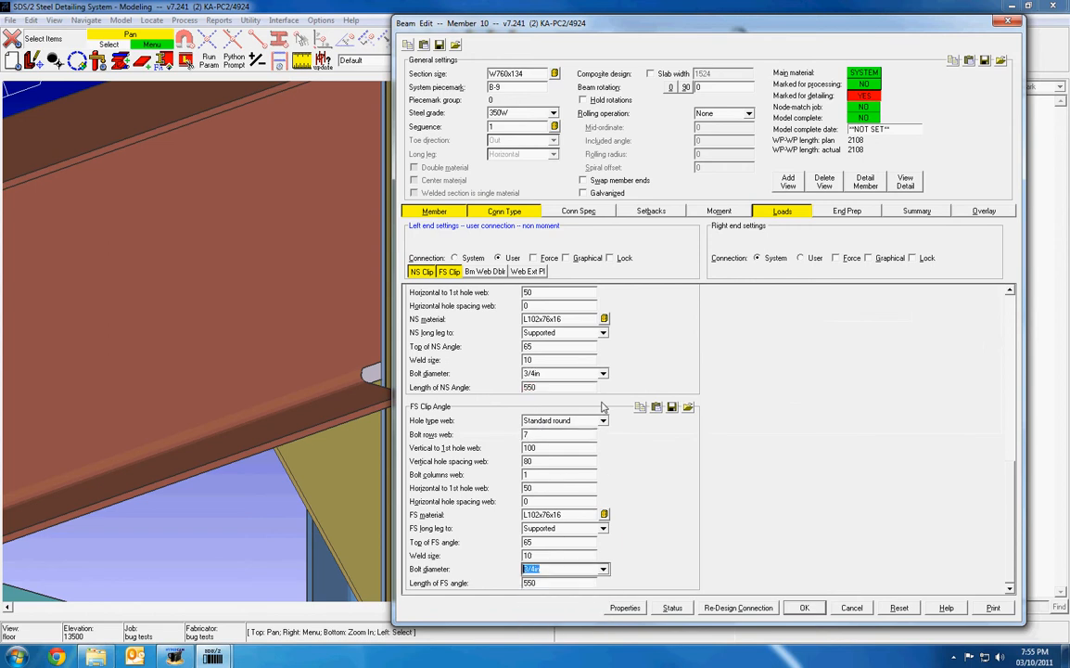
# - Display beam B-9's left end web extension plate and web doubler settings, set the doubler plate location to Neither side, and apply the edit
pyautogui.click(524, 272)
pyautogui.scroll(-9, 555, 431)
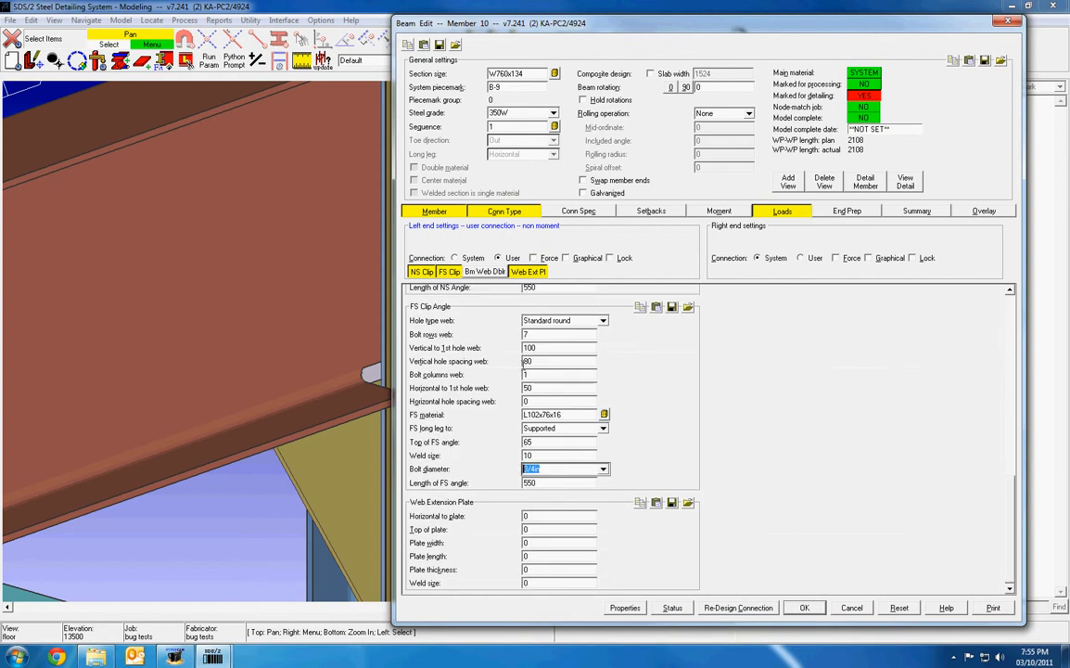
pyautogui.click(490, 274)
pyautogui.scroll(-4, 560, 432)
pyautogui.scroll(-5, 560, 432)
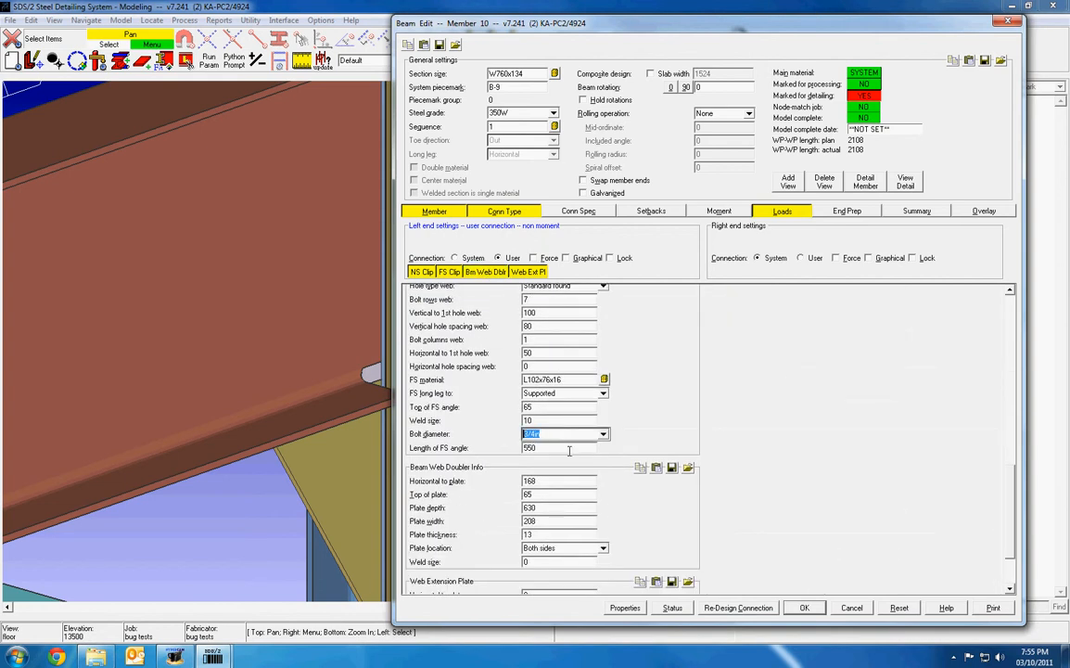
pyautogui.click(565, 470)
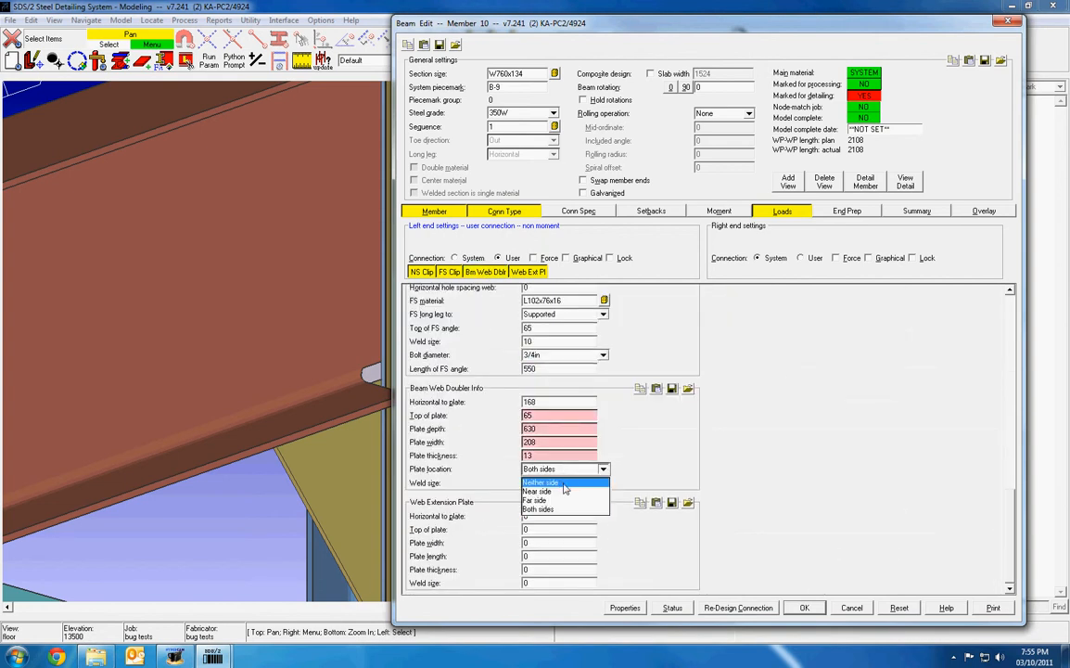
pyautogui.click(541, 482)
pyautogui.click(804, 608)
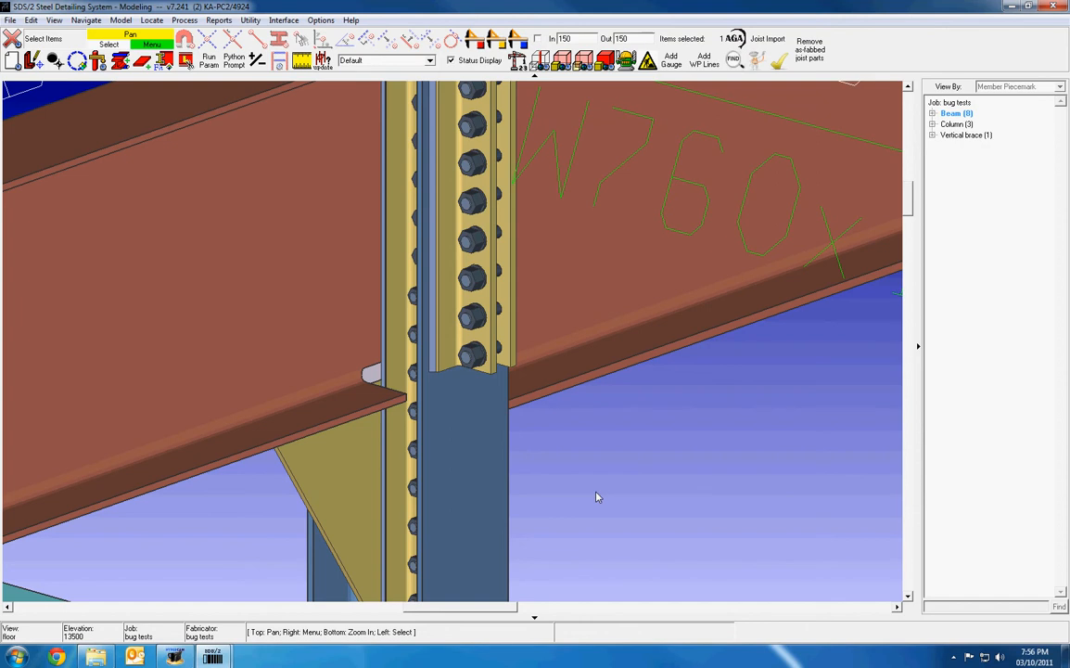
# - Check beam B-9's clip angle, compare the result with the beam's left end connection settings, and cancel the status update
pyautogui.scroll(-3, 597, 497)
pyautogui.scroll(2, 600, 499)
pyautogui.click(614, 520)
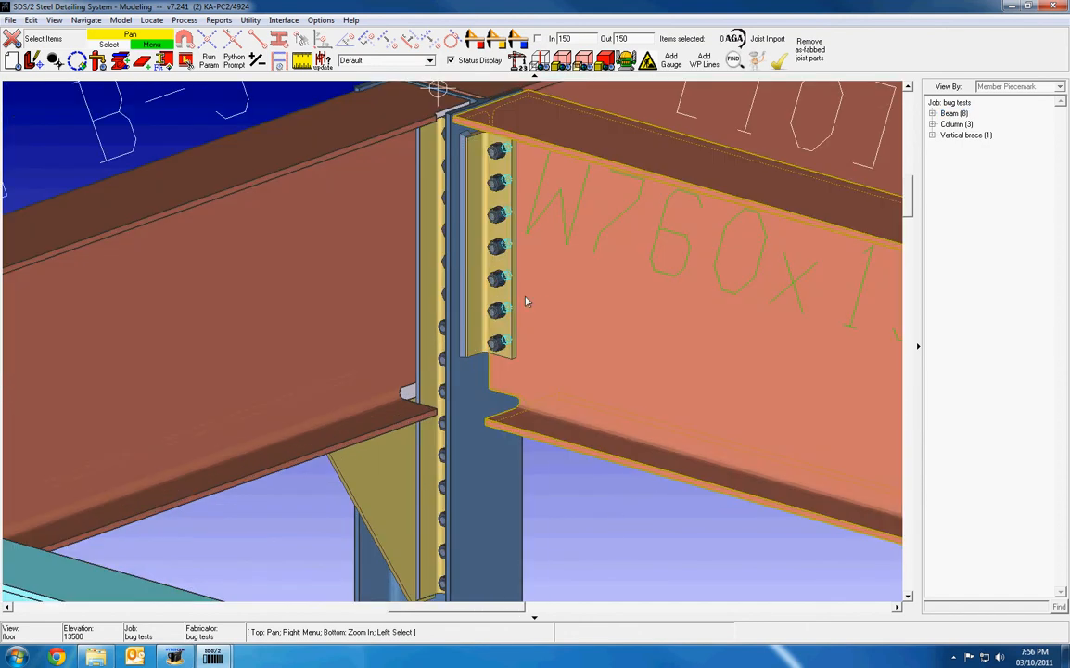
pyautogui.click(780, 62)
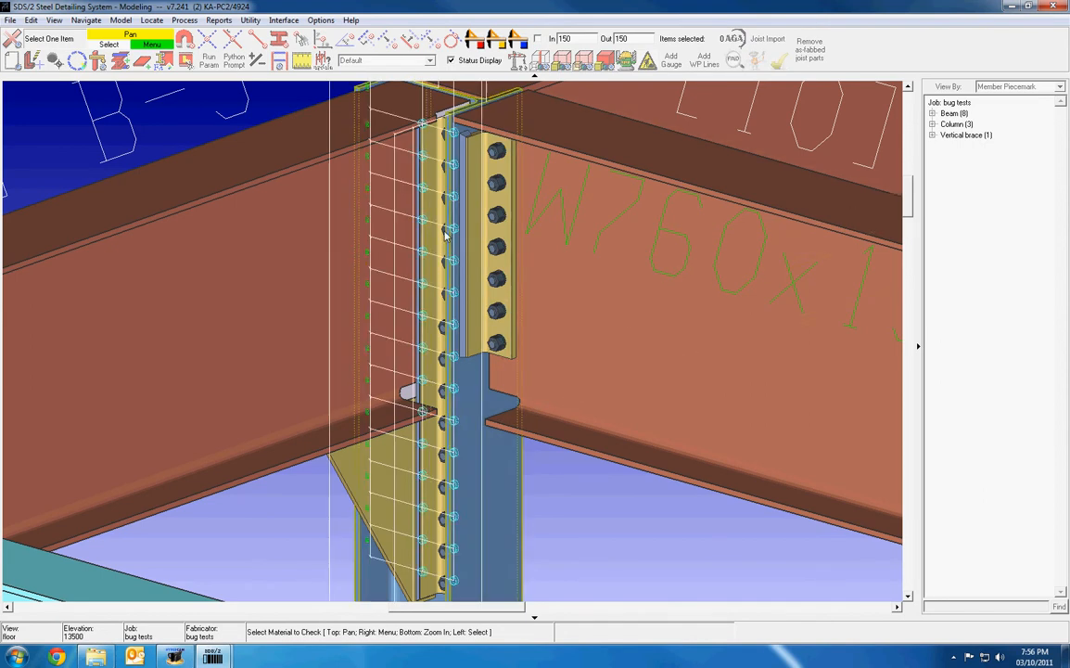
pyautogui.click(511, 251)
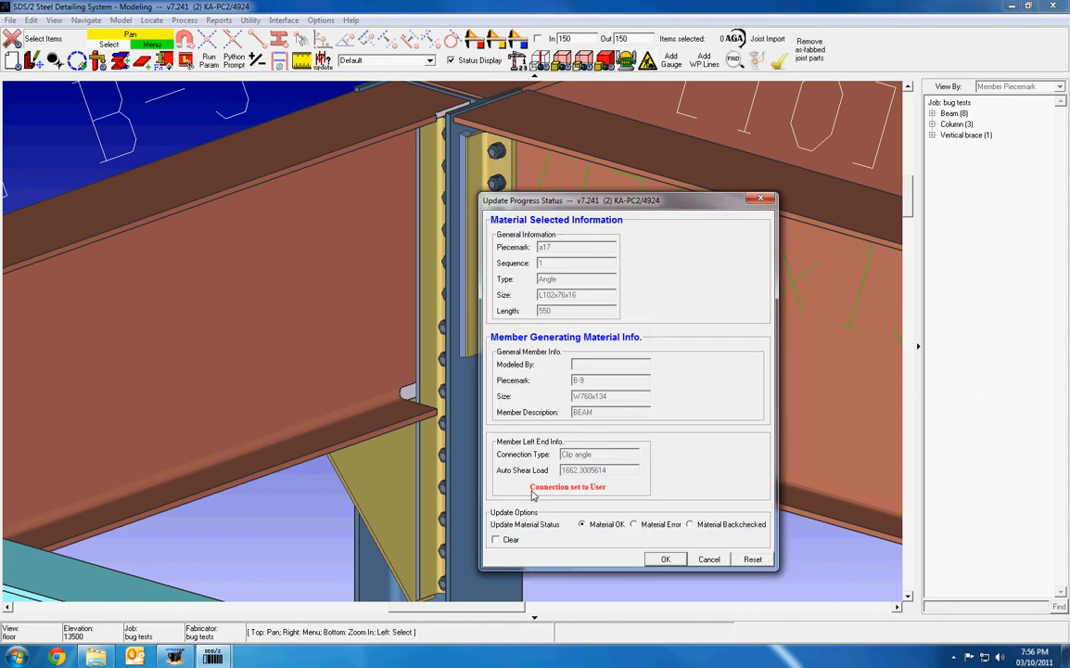
pyautogui.moveTo(659, 201); pyautogui.dragTo(335, 191)
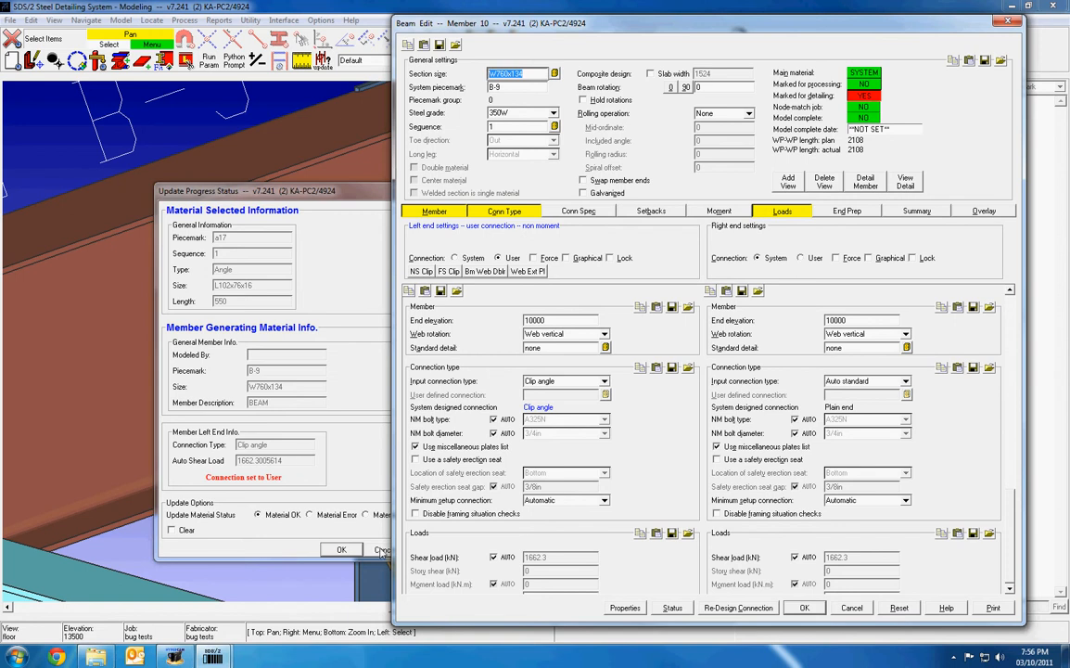
pyautogui.click(383, 549)
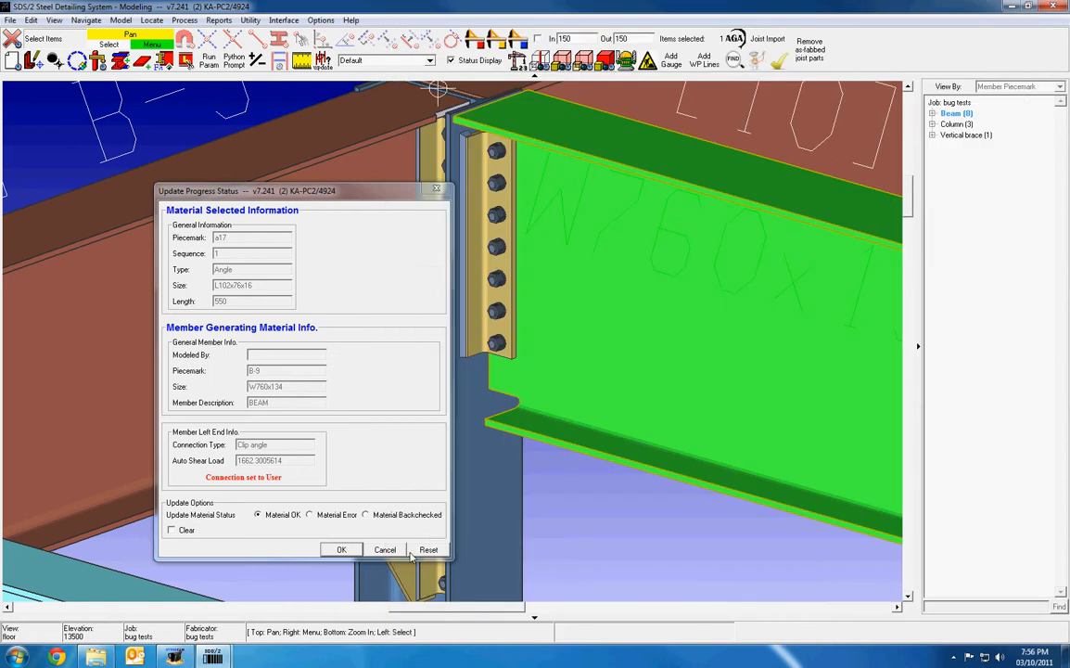
# - Change the section size of beam B-9's a17 clip angle to L89x76x7.9 and accept the material change
pyautogui.click(504, 335)
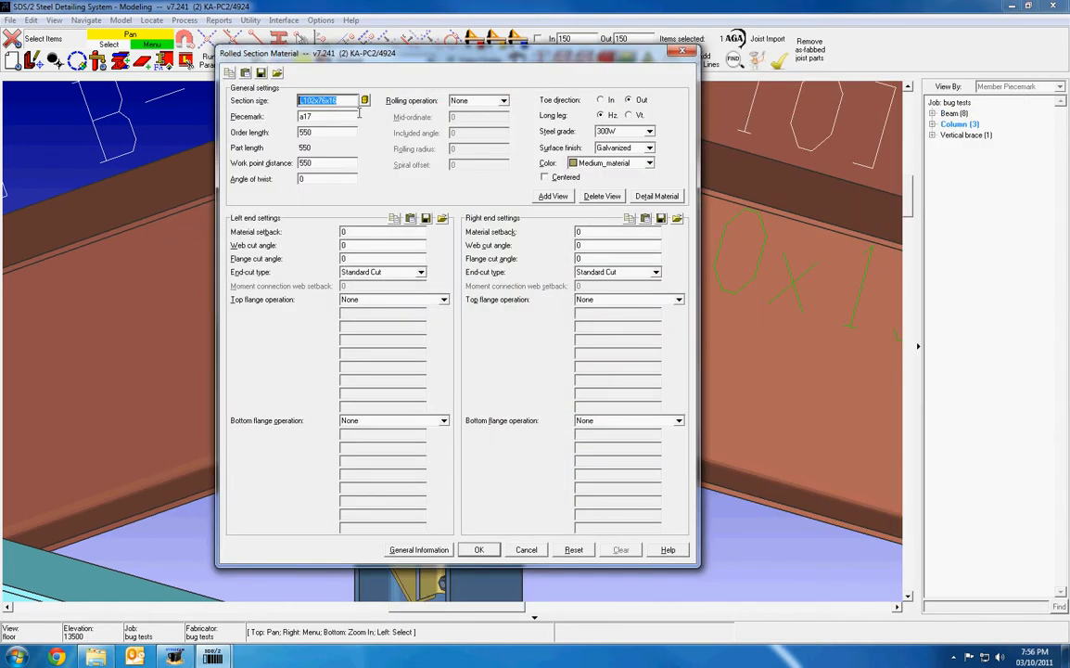
pyautogui.click(366, 101)
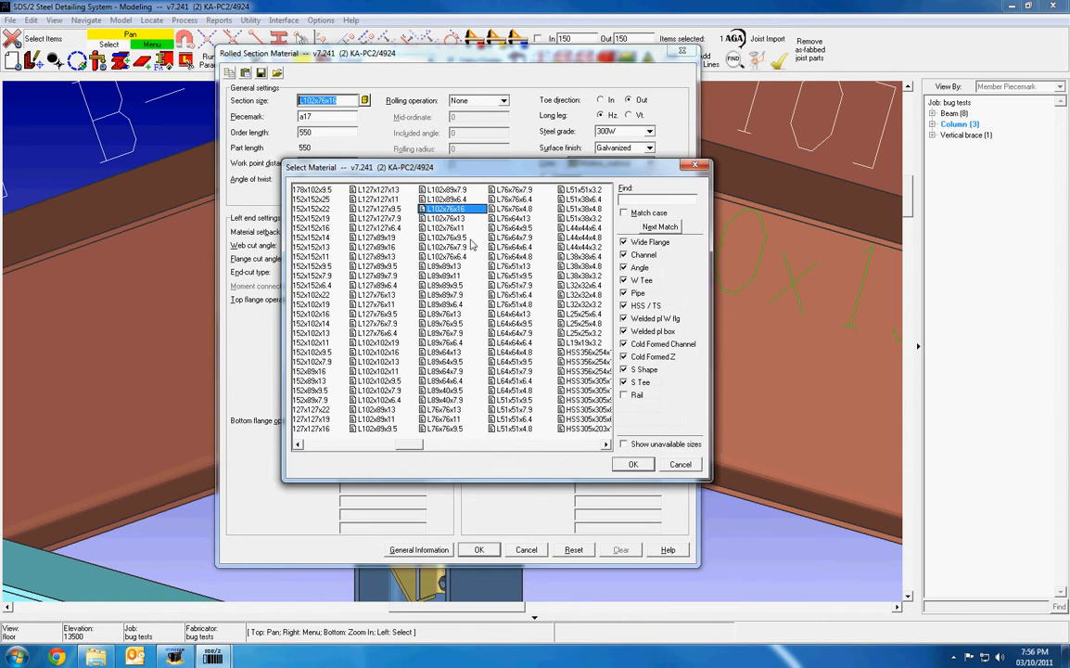
pyautogui.doubleClick(446, 343)
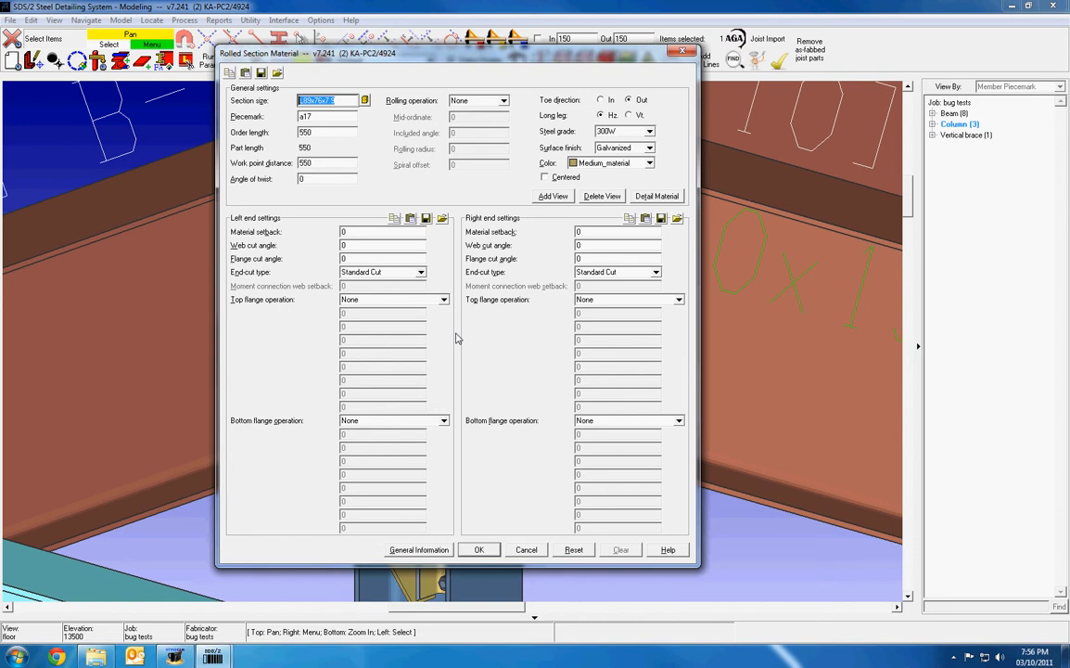
pyautogui.click(495, 549)
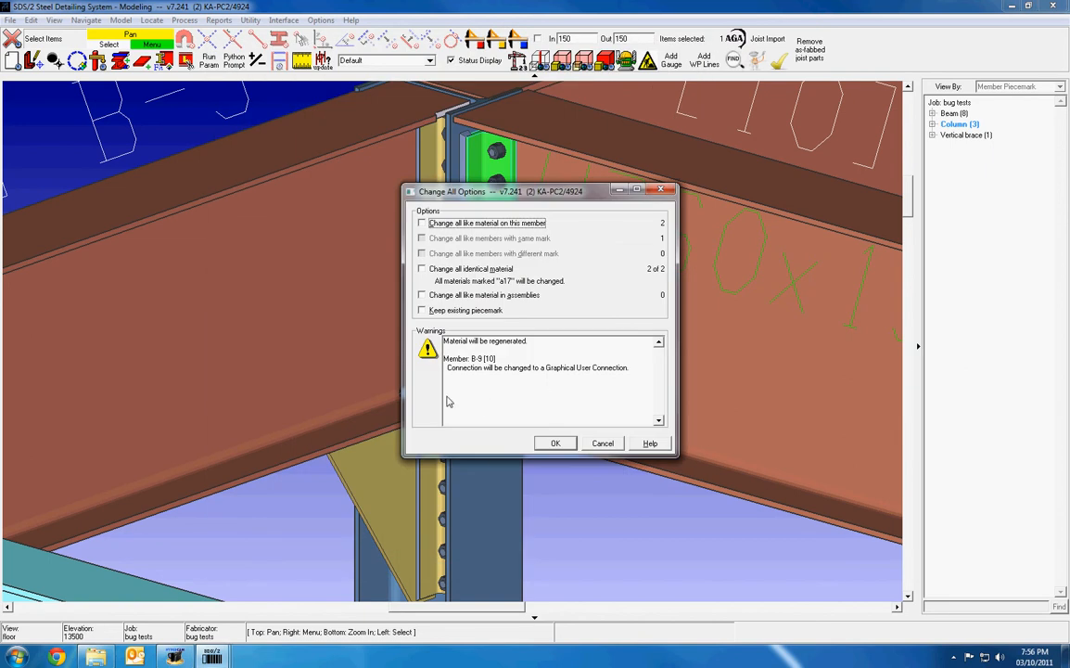
pyautogui.click(554, 443)
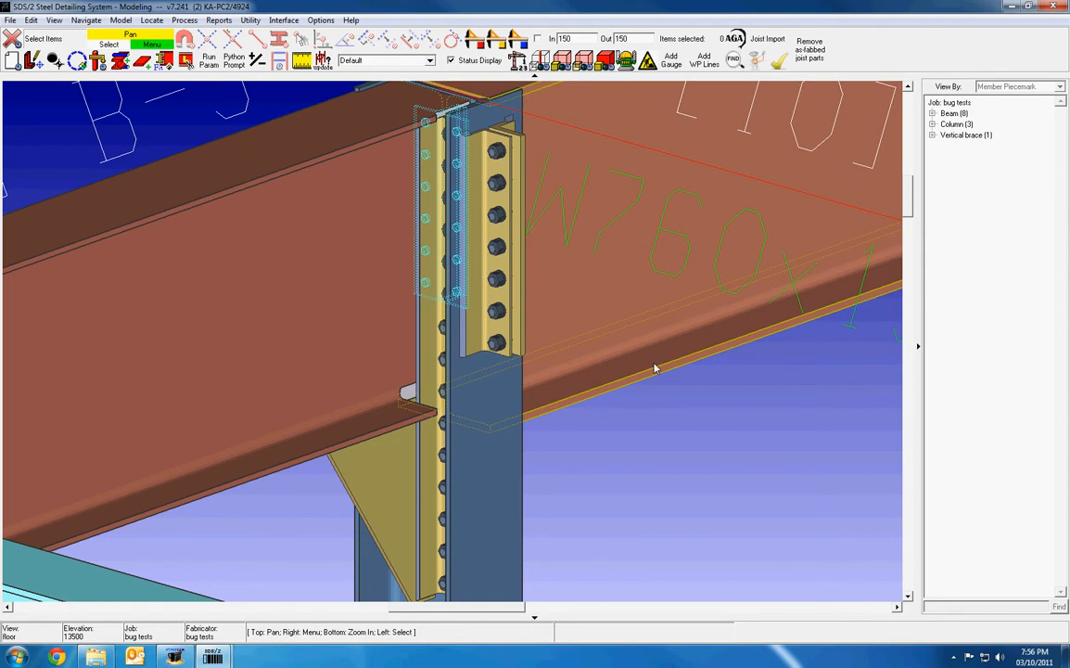
# - Check beam B-9's left end clip angle, compare it with the beam's left end connection settings, and cancel the status update
pyautogui.scroll(-3, 654, 364)
pyautogui.scroll(2, 656, 397)
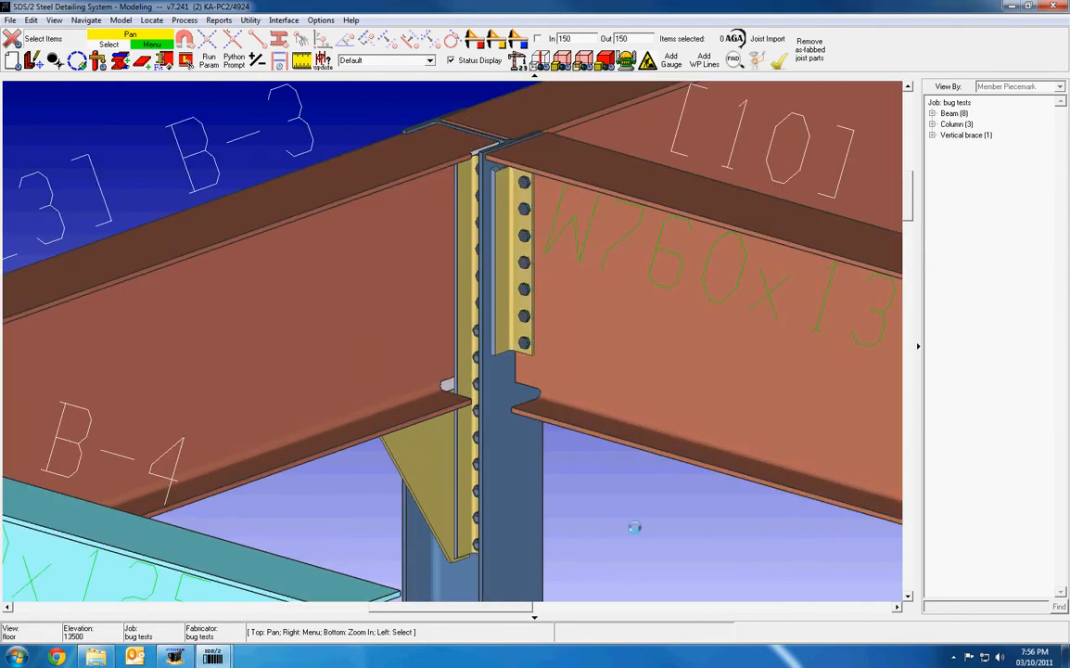
pyautogui.click(780, 60)
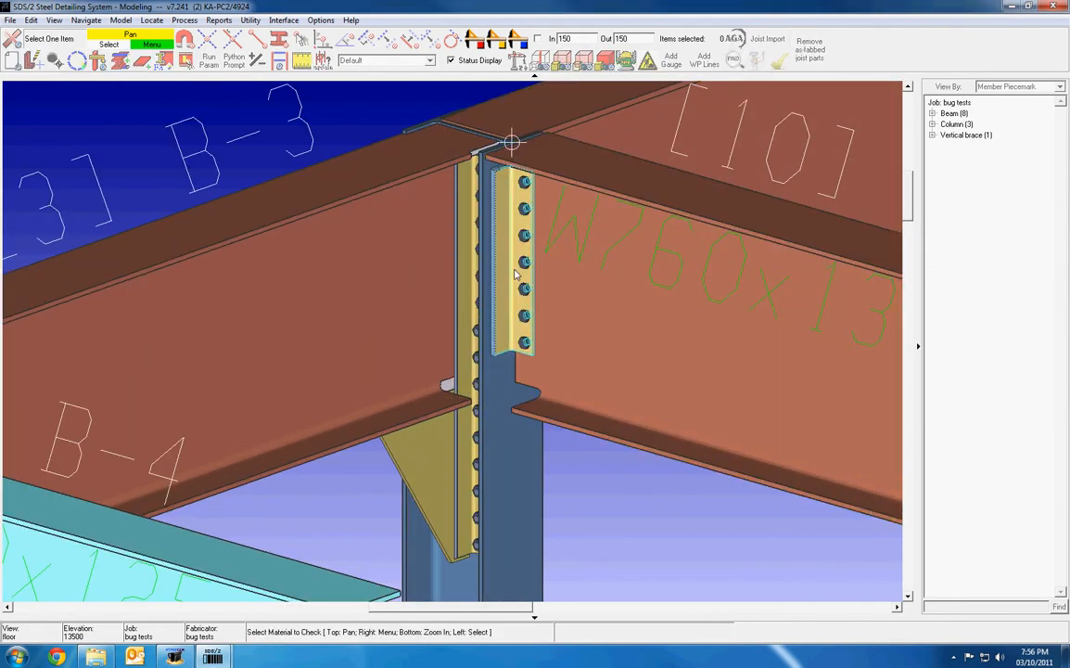
pyautogui.click(516, 275)
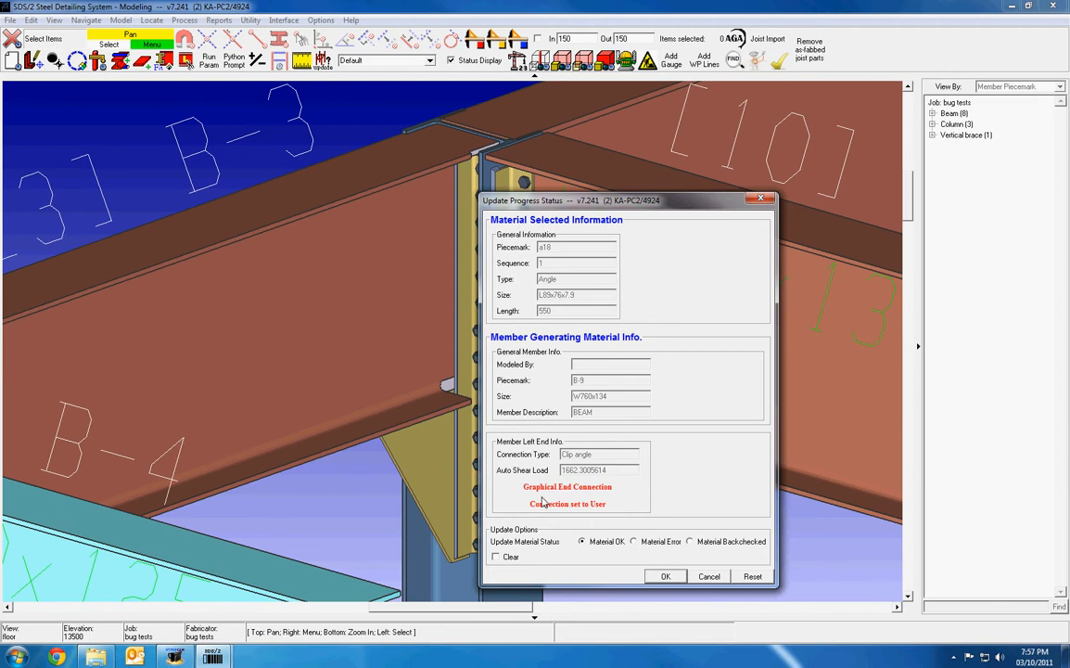
pyautogui.moveTo(663, 203); pyautogui.dragTo(416, 174)
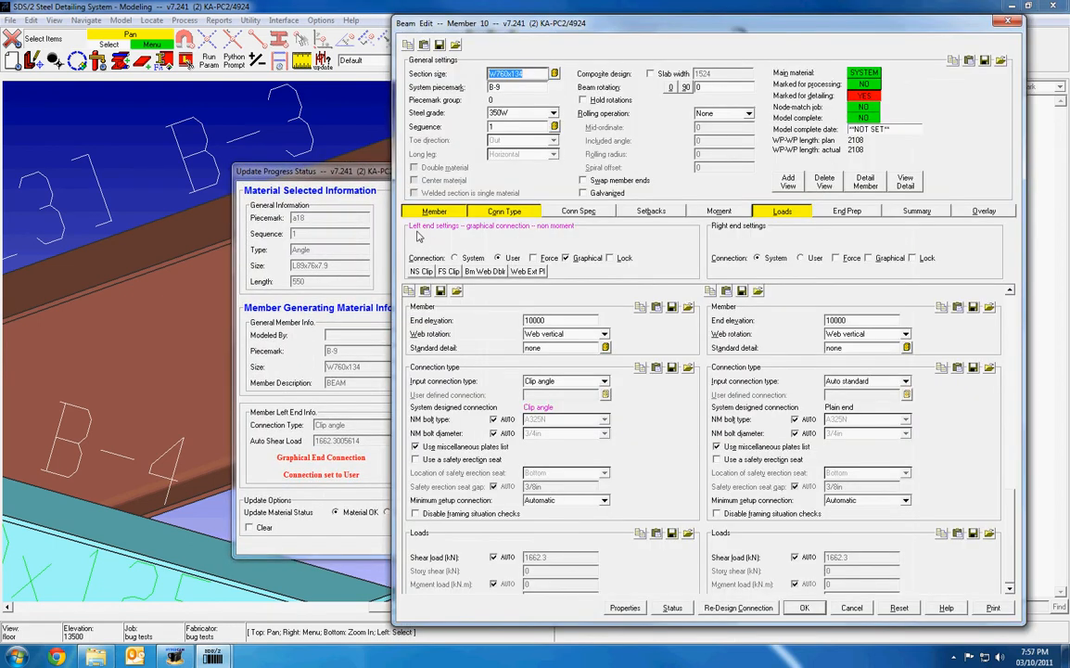
pyautogui.click(852, 609)
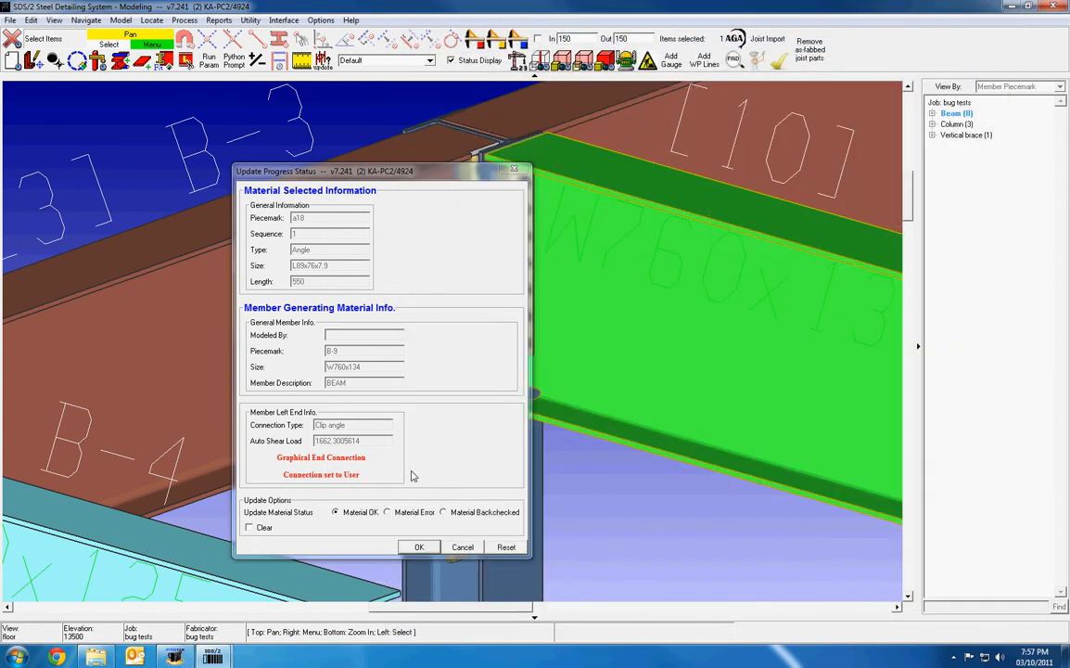
pyautogui.click(462, 548)
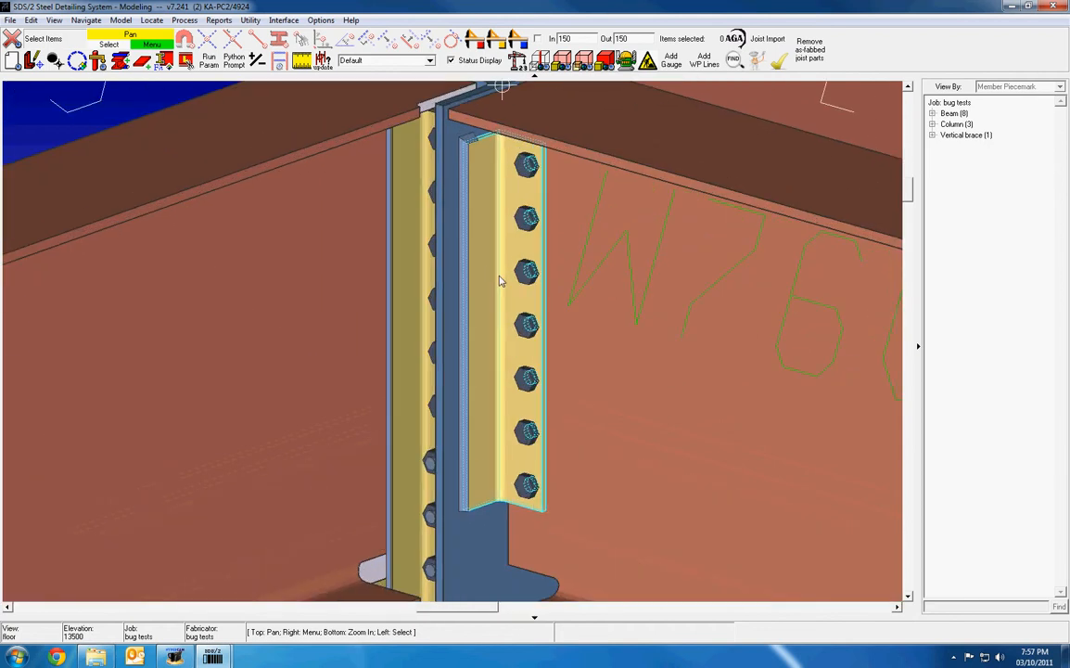
# - Set the rolling operation of beam B-9's a18 clip angle to Weak axis with a mid-ordinate of 10 and accept the change
pyautogui.doubleClick(501, 278)
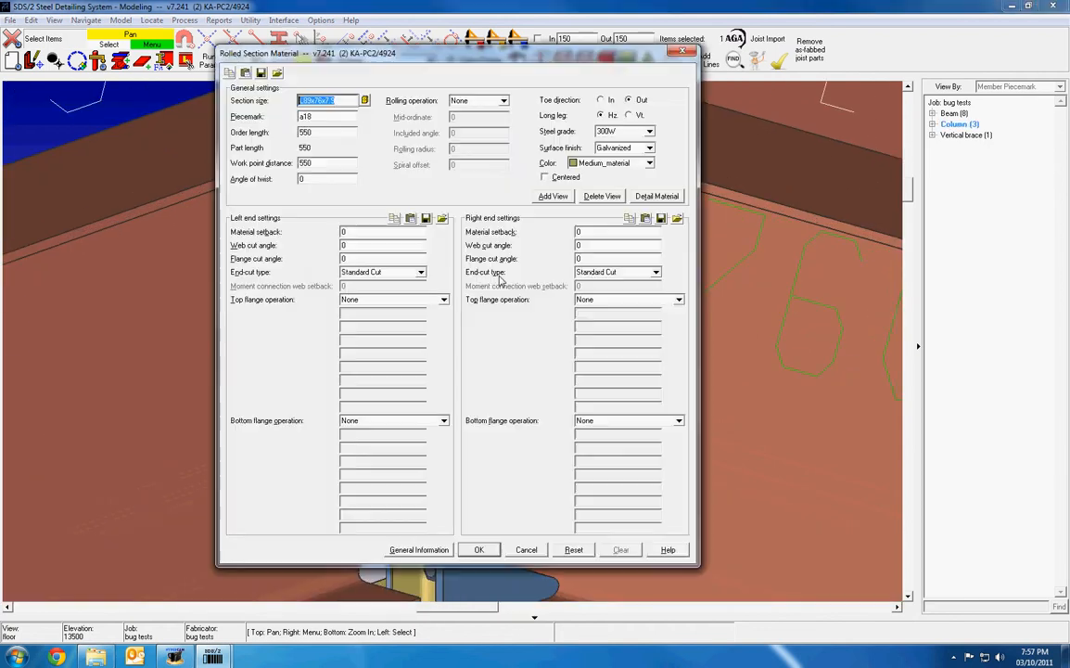
pyautogui.click(471, 100)
pyautogui.click(473, 132)
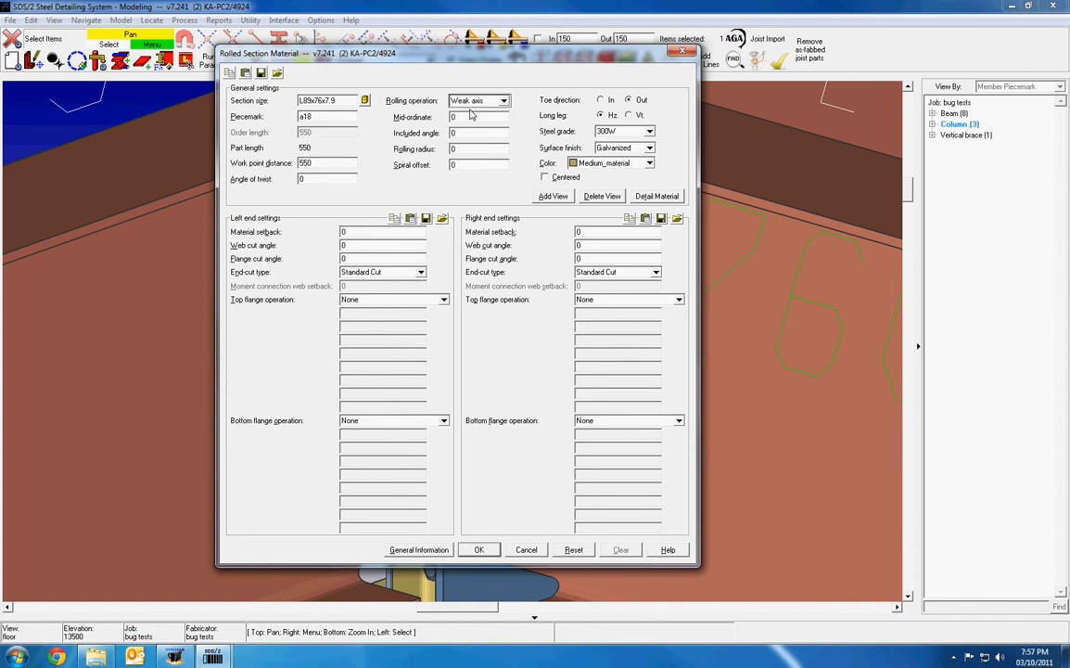
pyautogui.click(473, 116)
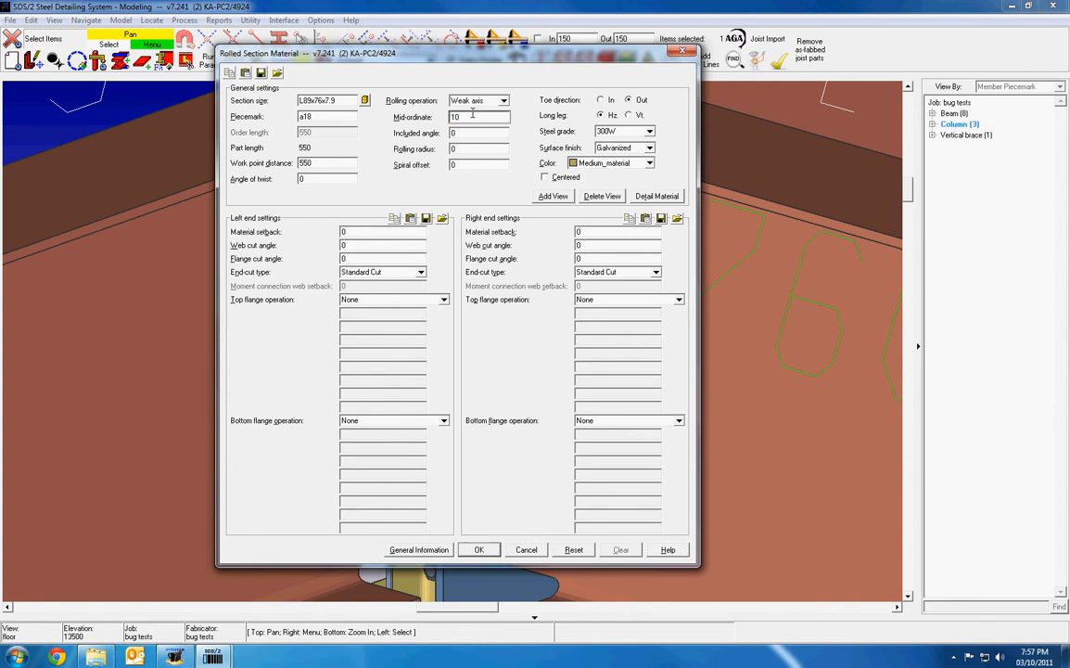
pyautogui.write('10')
pyautogui.press('Return')
pyautogui.click(557, 443)
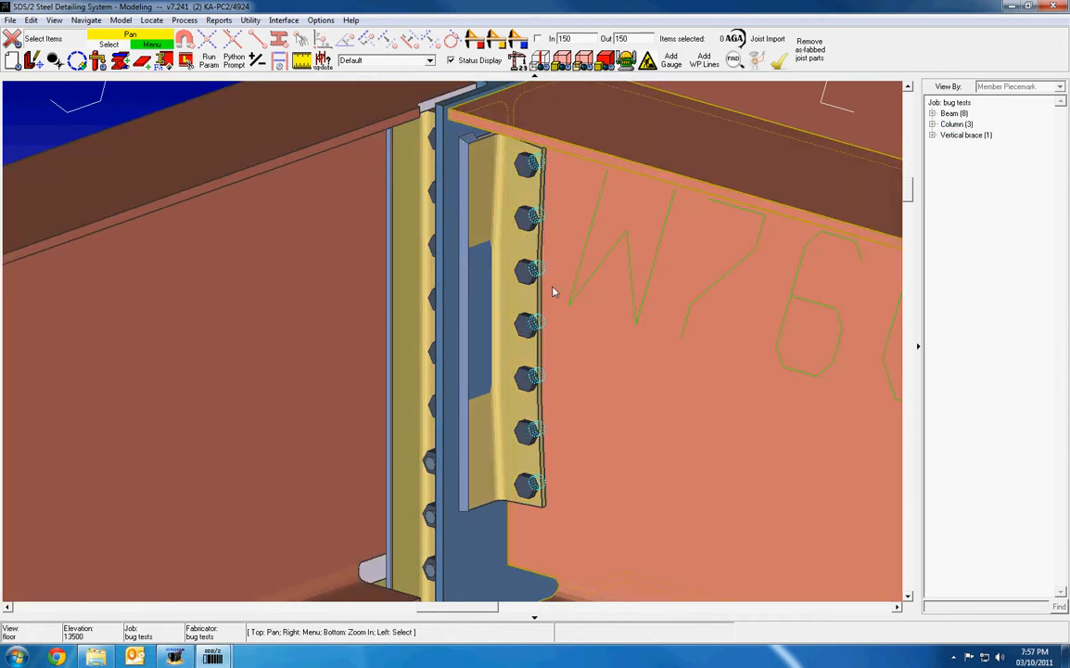
# - Check the rolled clip angle's miscellaneous and connection information, and cancel the status update
pyautogui.click(780, 64)
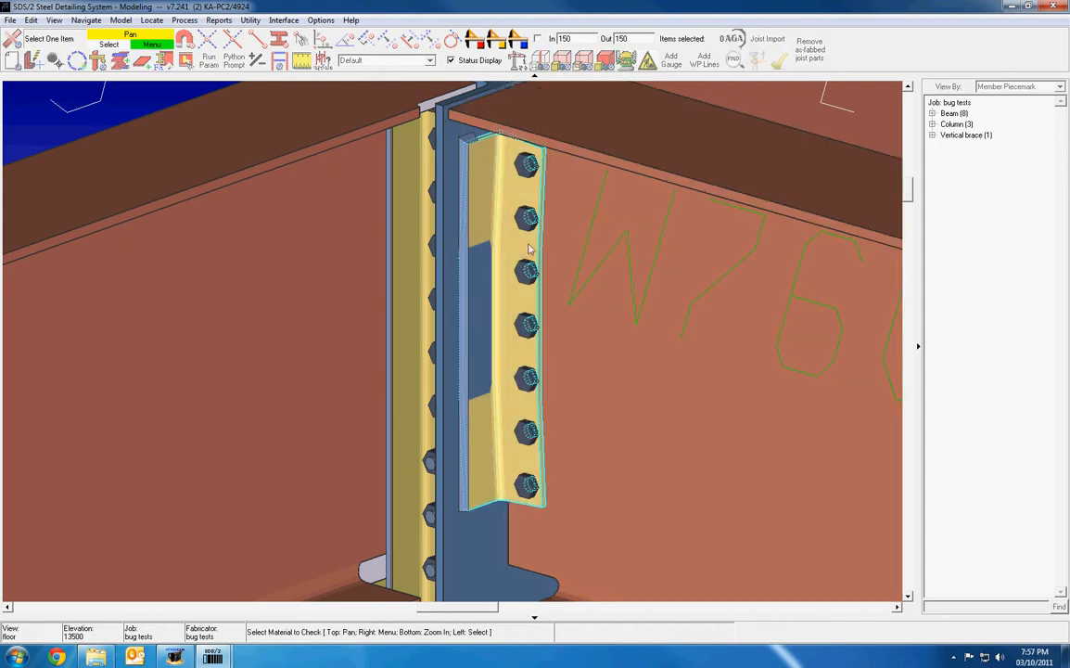
pyautogui.click(518, 255)
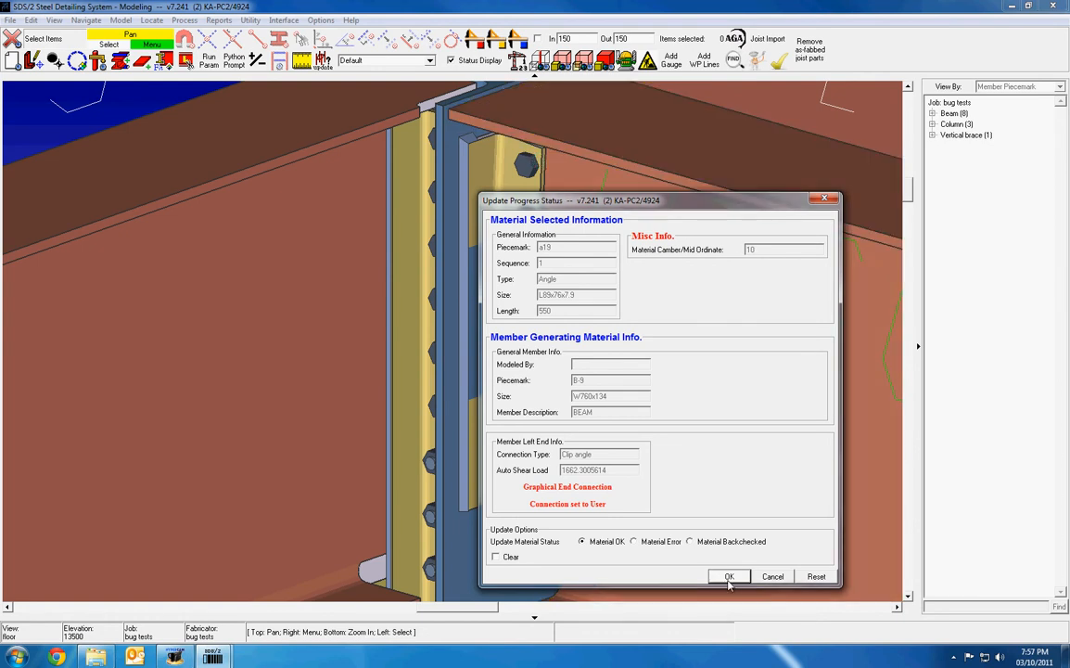
pyautogui.click(771, 576)
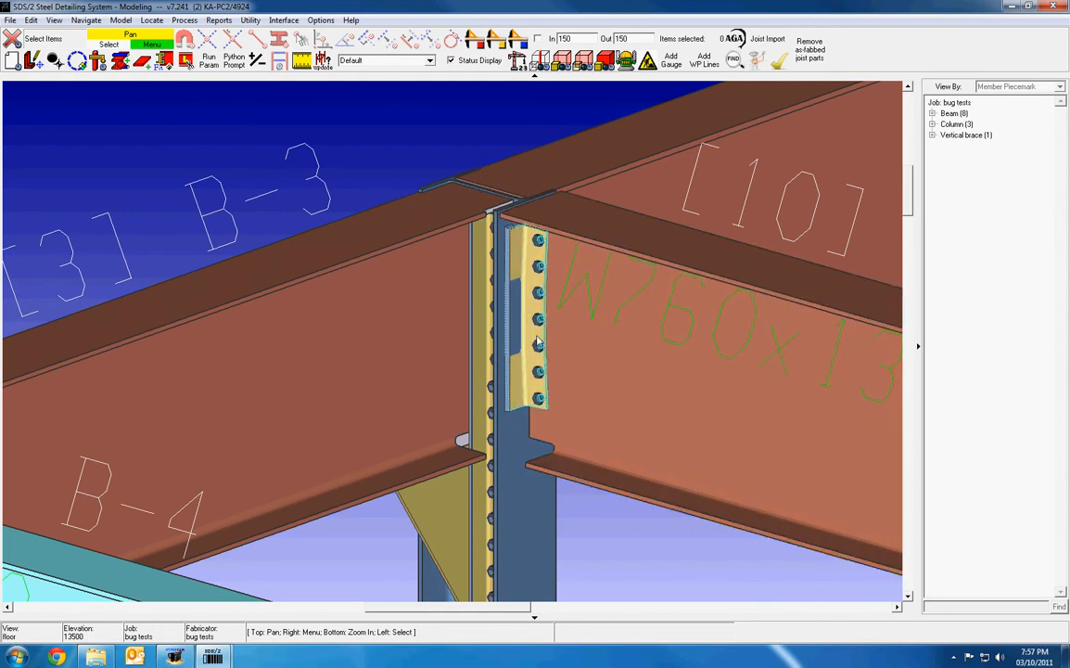
# - Add a W1100x499 rolled section about 319 mm long to beam B-3, starting at the top flange corner beside the column
pyautogui.moveTo(537, 341); pyautogui.dragTo(537, 340, button='middle')
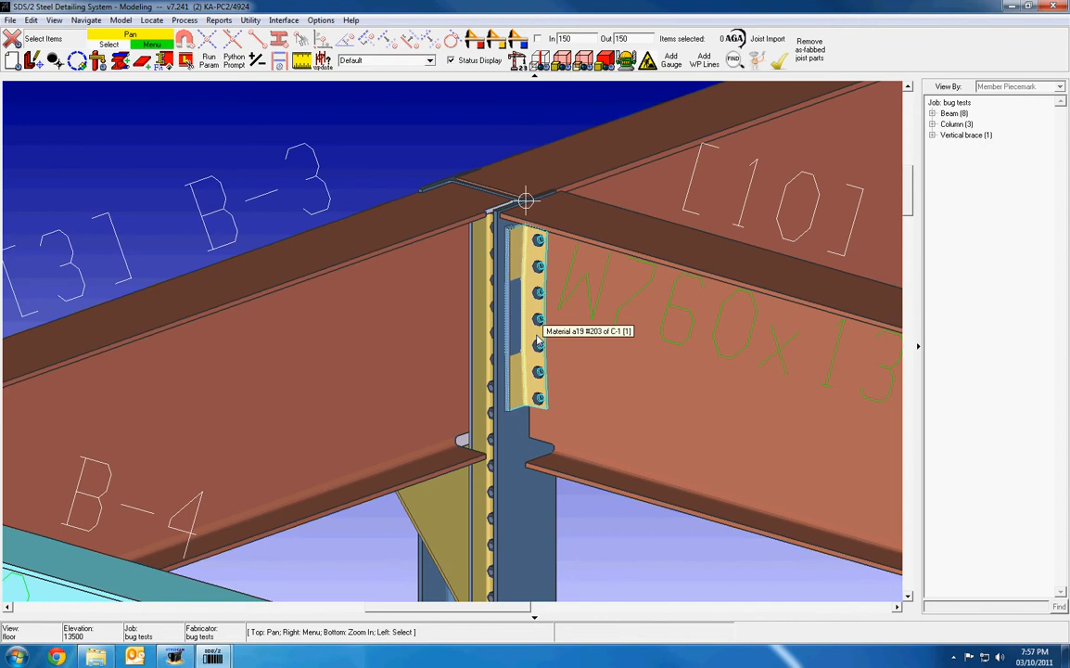
pyautogui.scroll(-3, 468, 254)
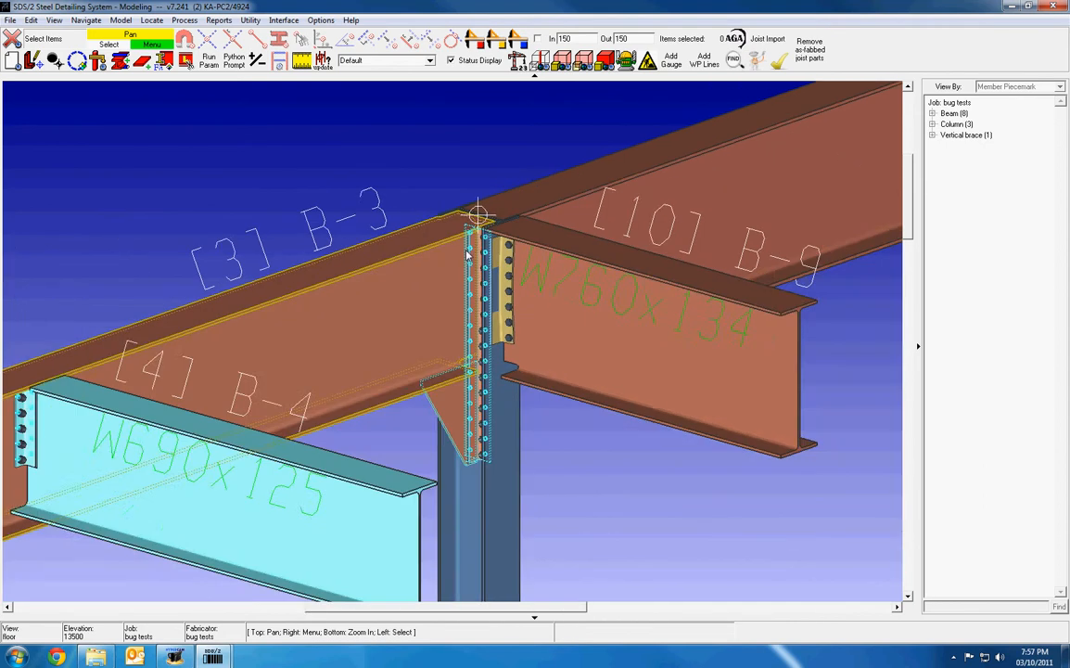
pyautogui.scroll(2, 469, 269)
pyautogui.scroll(-3, 483, 232)
pyautogui.scroll(3, 487, 228)
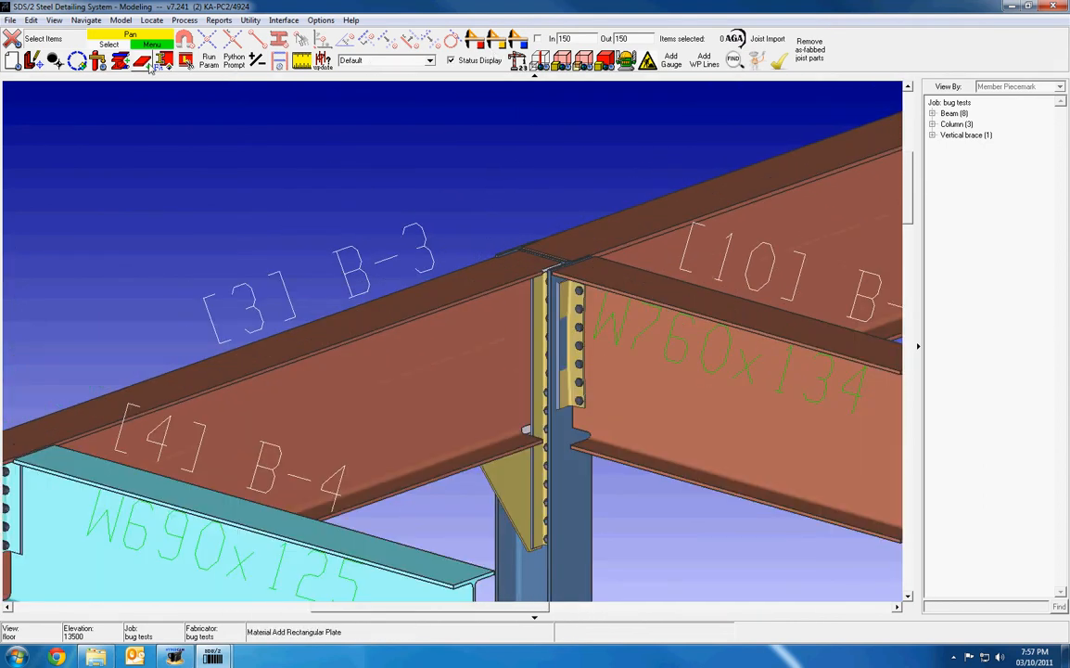
pyautogui.click(119, 63)
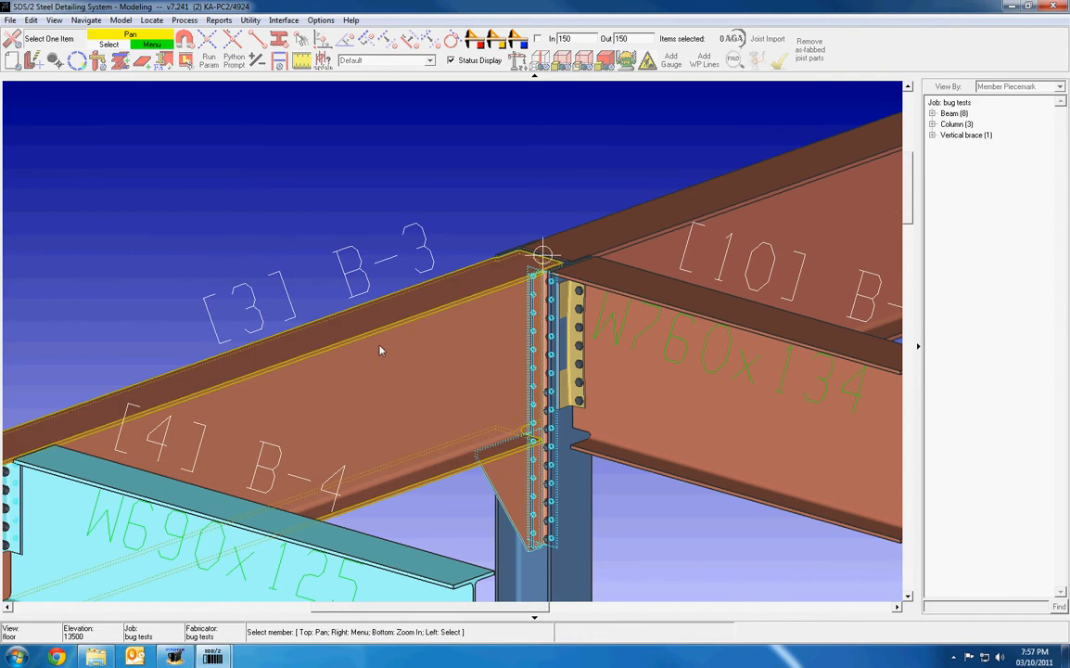
pyautogui.click(381, 343)
pyautogui.scroll(3, 453, 236)
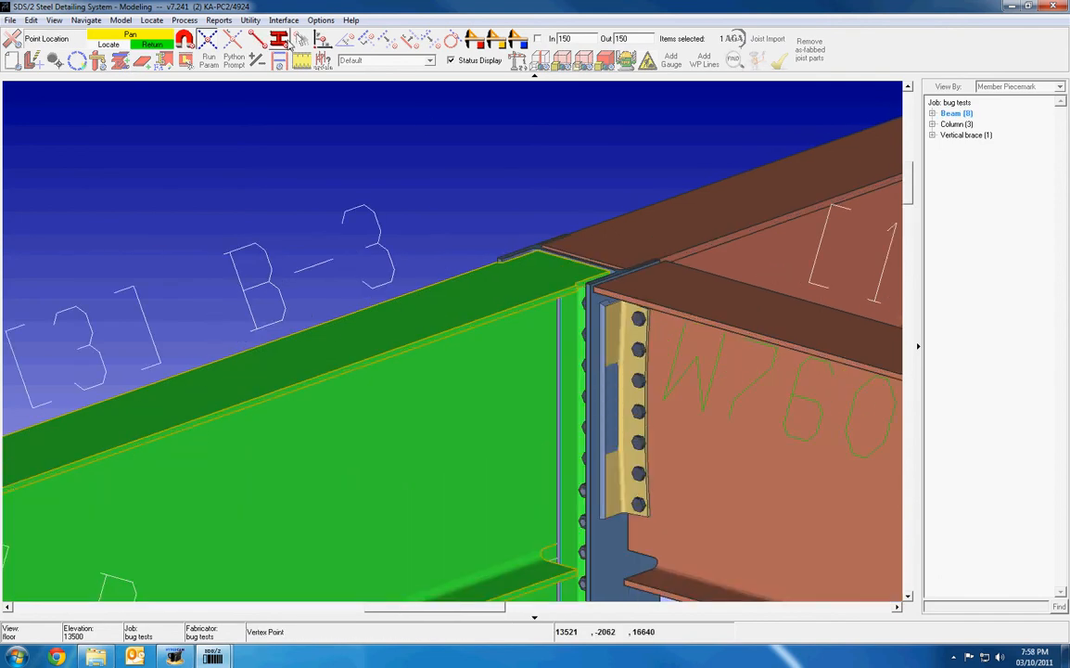
pyautogui.click(498, 259)
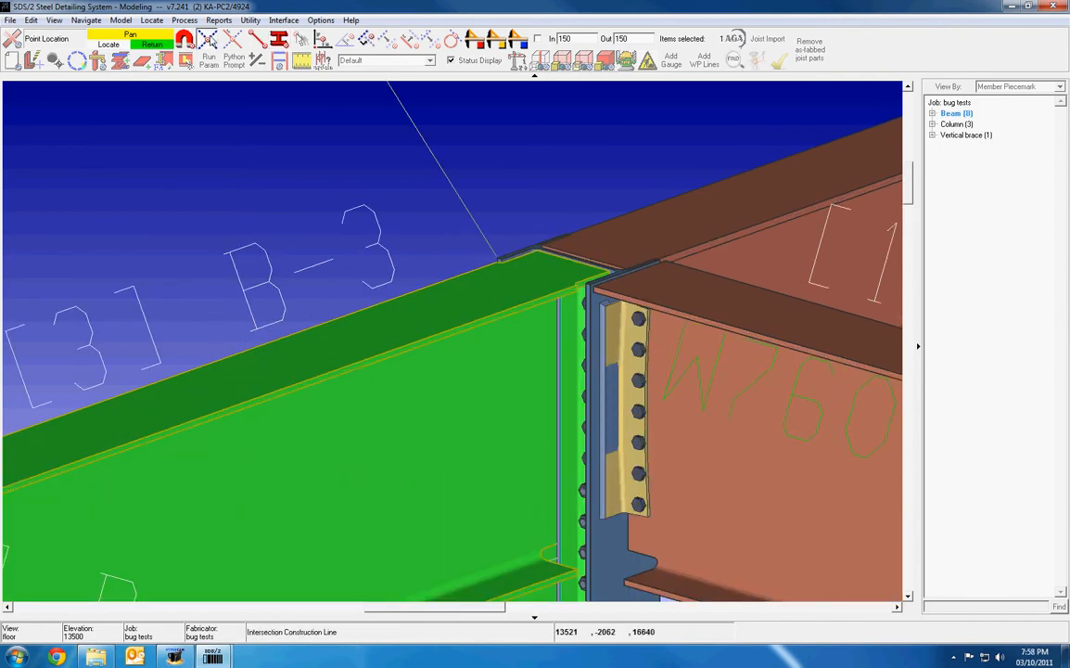
pyautogui.click(279, 39)
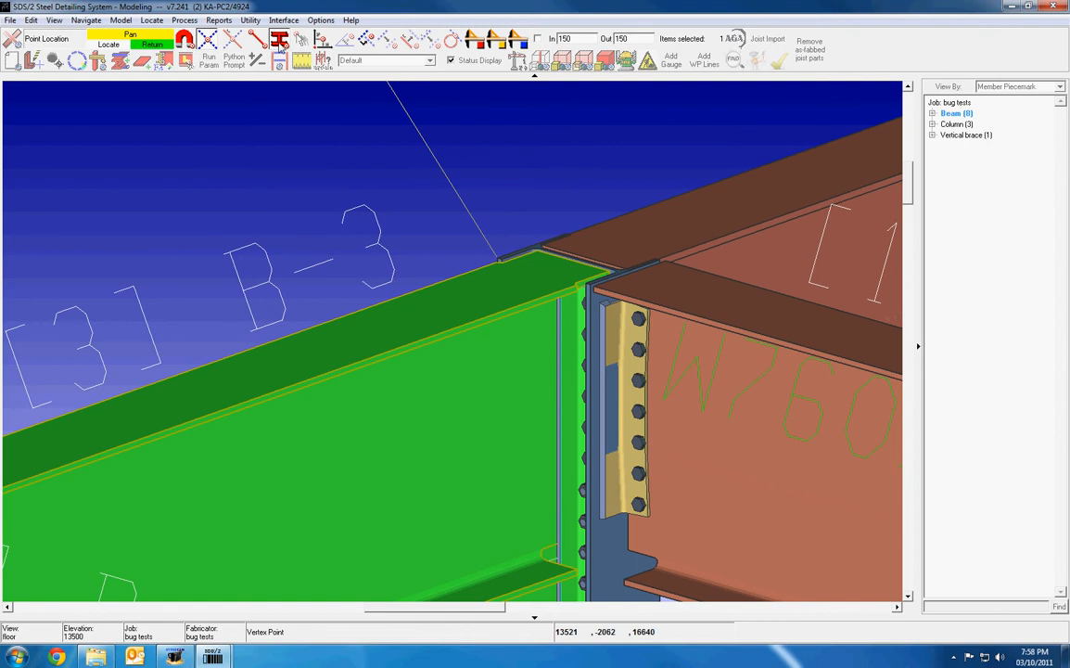
pyautogui.click(543, 208)
pyautogui.click(479, 550)
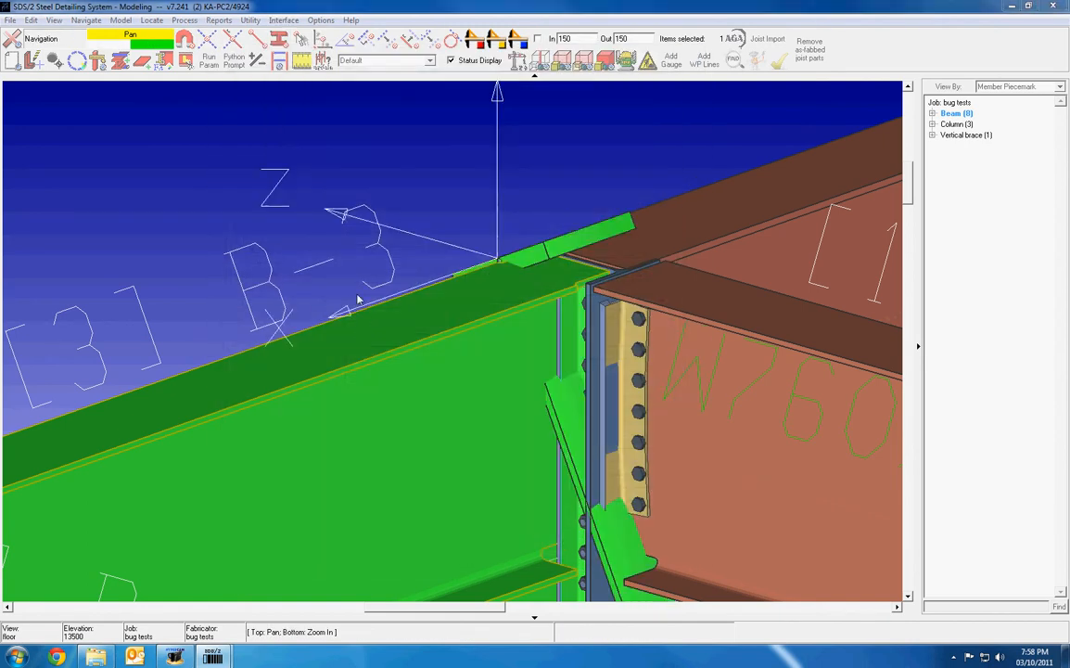
pyautogui.click(757, 342)
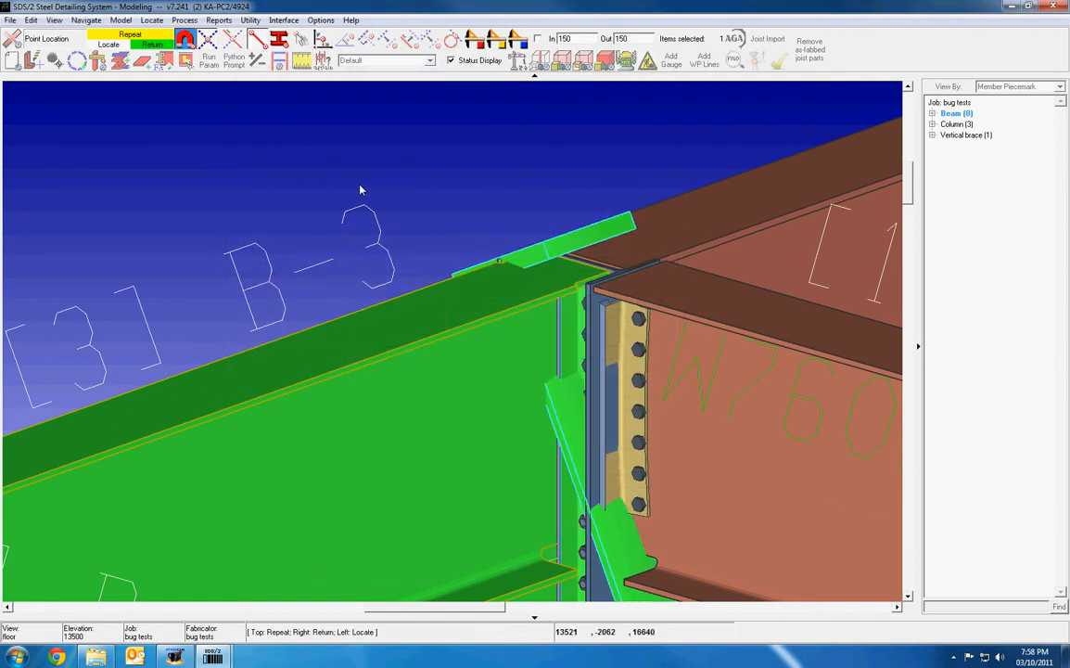
pyautogui.scroll(2, 558, 251)
pyautogui.click(478, 201)
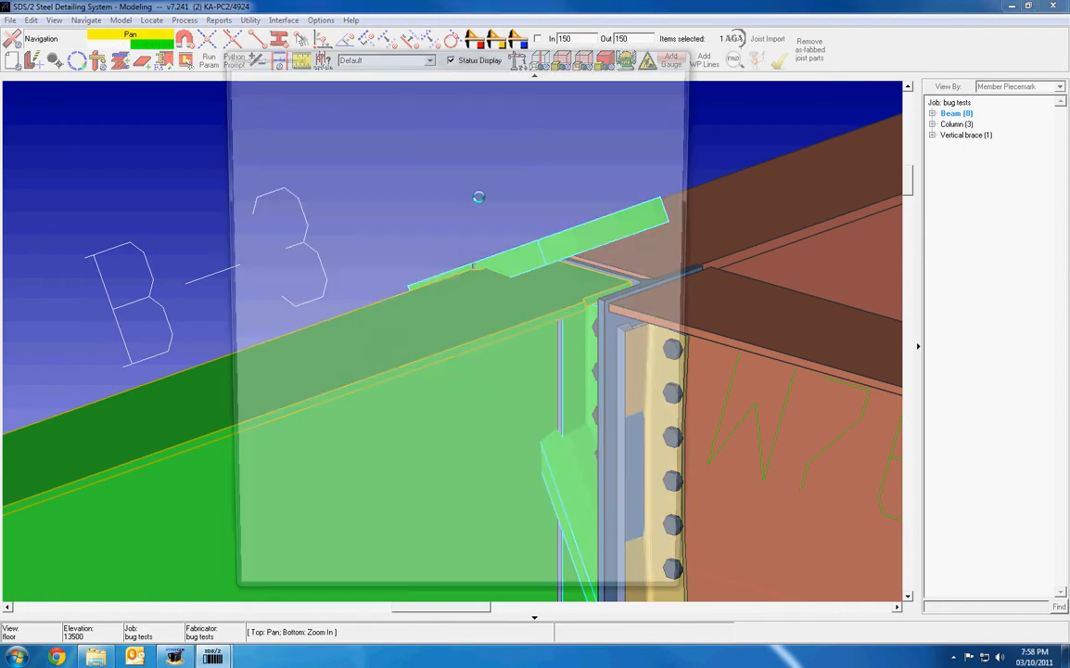
pyautogui.press('Return')
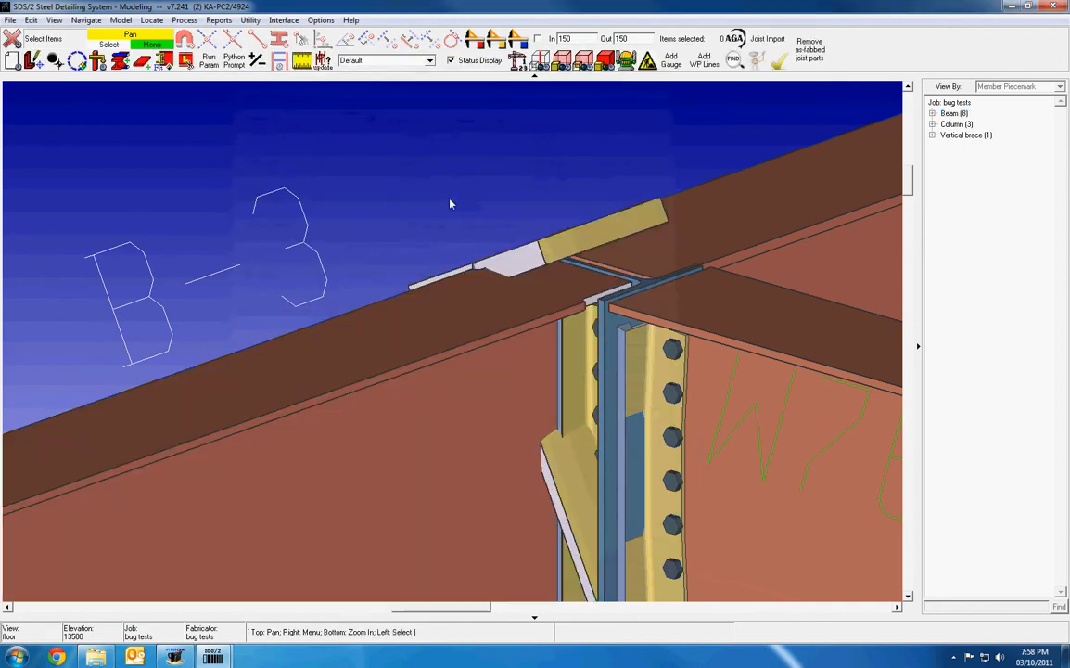
# - Check the W1100x499 section added to beam B-3 and apply the Material OK status to it
pyautogui.scroll(2, 565, 256)
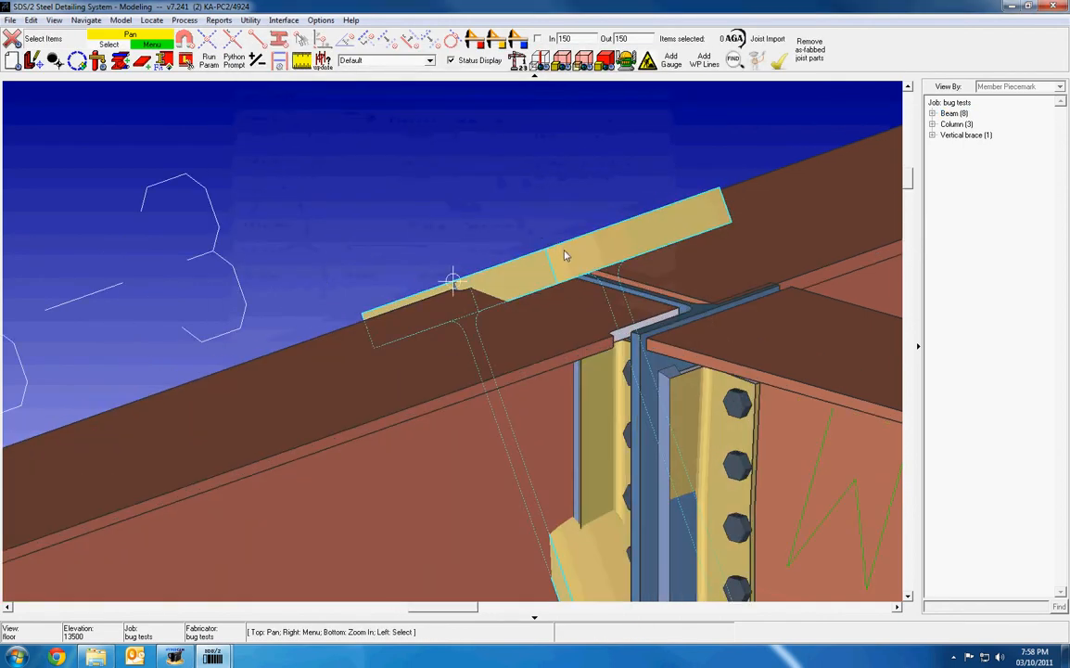
pyautogui.click(779, 65)
pyautogui.click(609, 239)
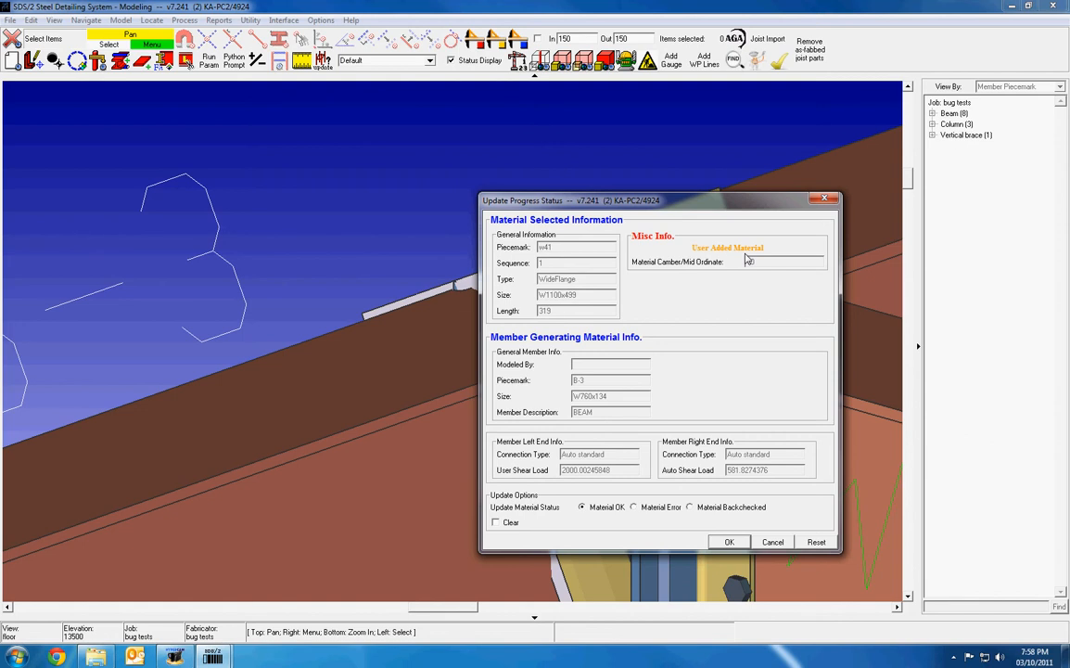
pyautogui.moveTo(683, 205); pyautogui.dragTo(308, 148)
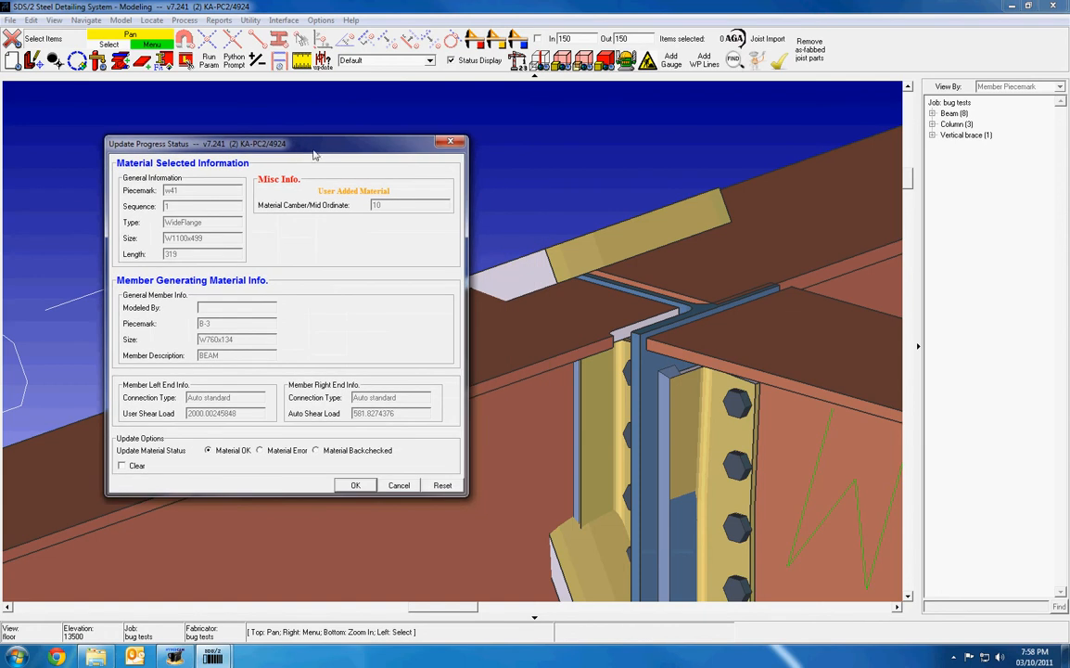
pyautogui.click(717, 411)
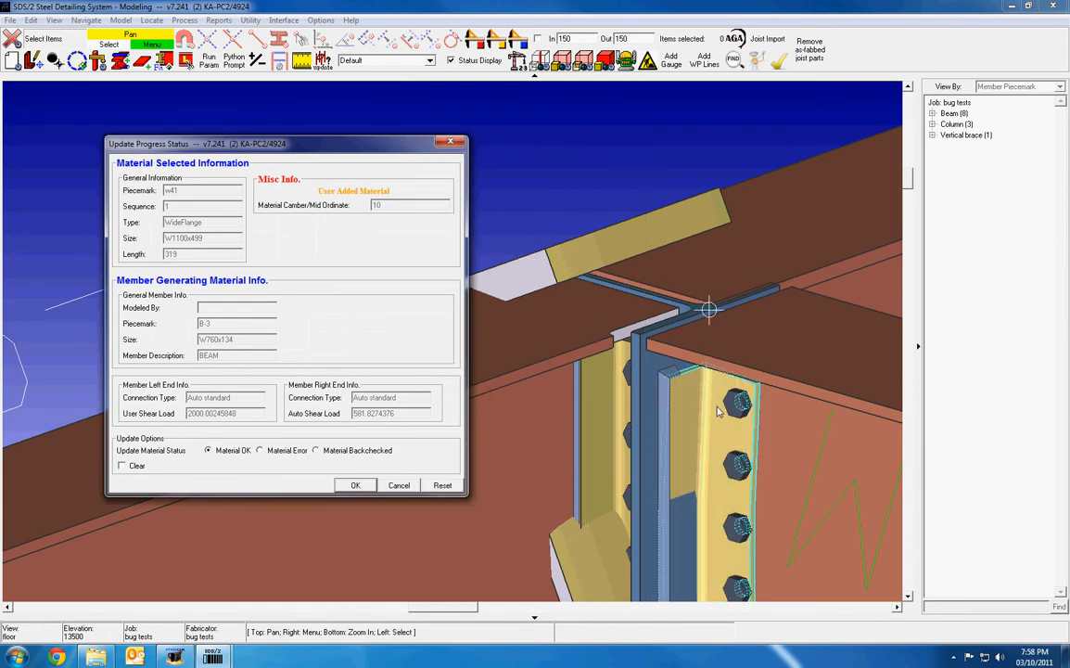
pyautogui.click(356, 485)
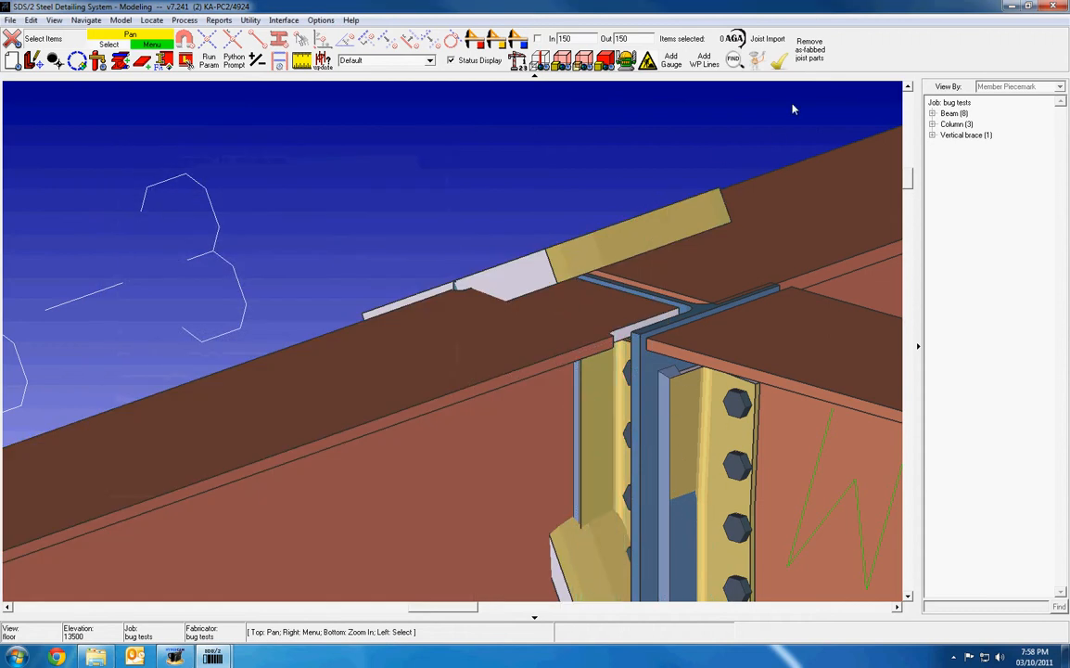
# - Check beam B-9's rolled clip angle again beside its model view, and cancel the status update
pyautogui.click(783, 66)
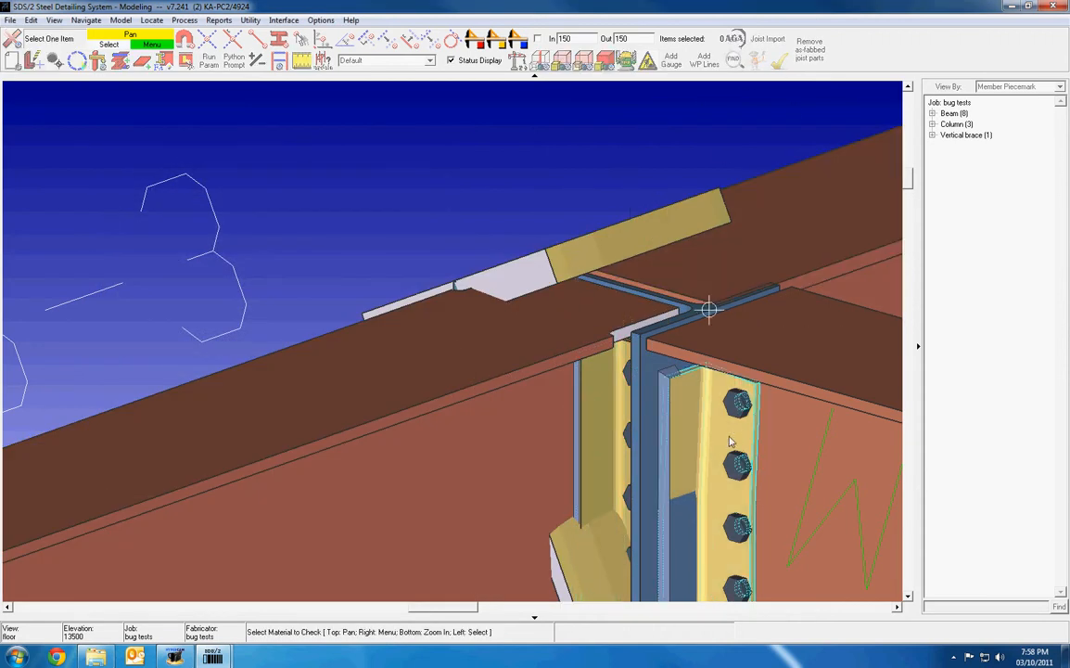
pyautogui.click(730, 442)
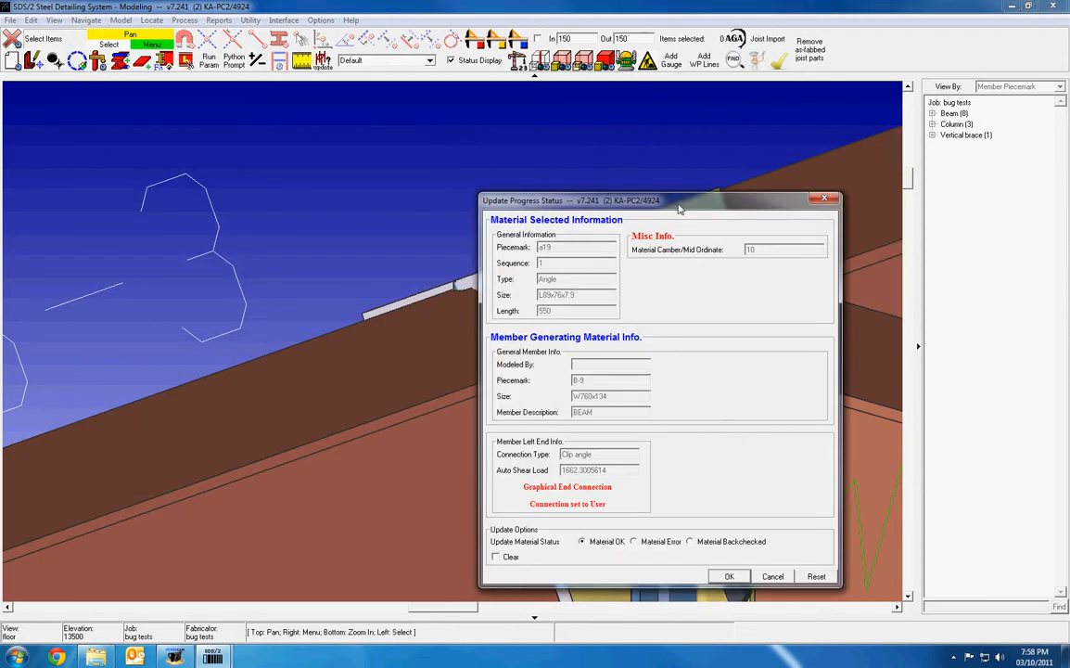
pyautogui.moveTo(678, 206); pyautogui.dragTo(289, 135)
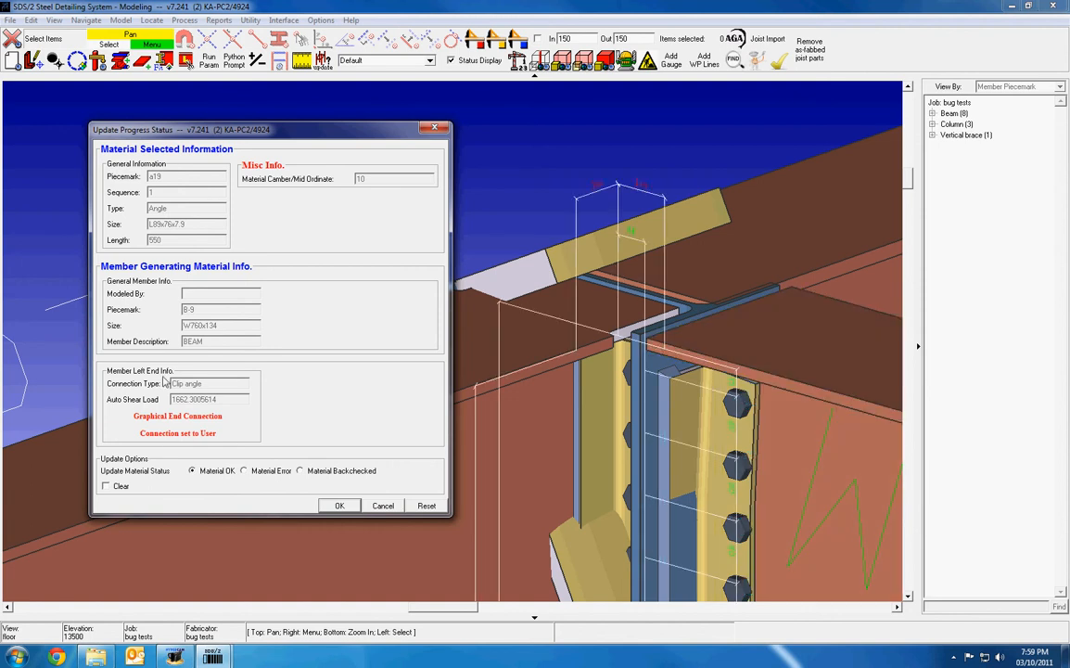
pyautogui.click(384, 506)
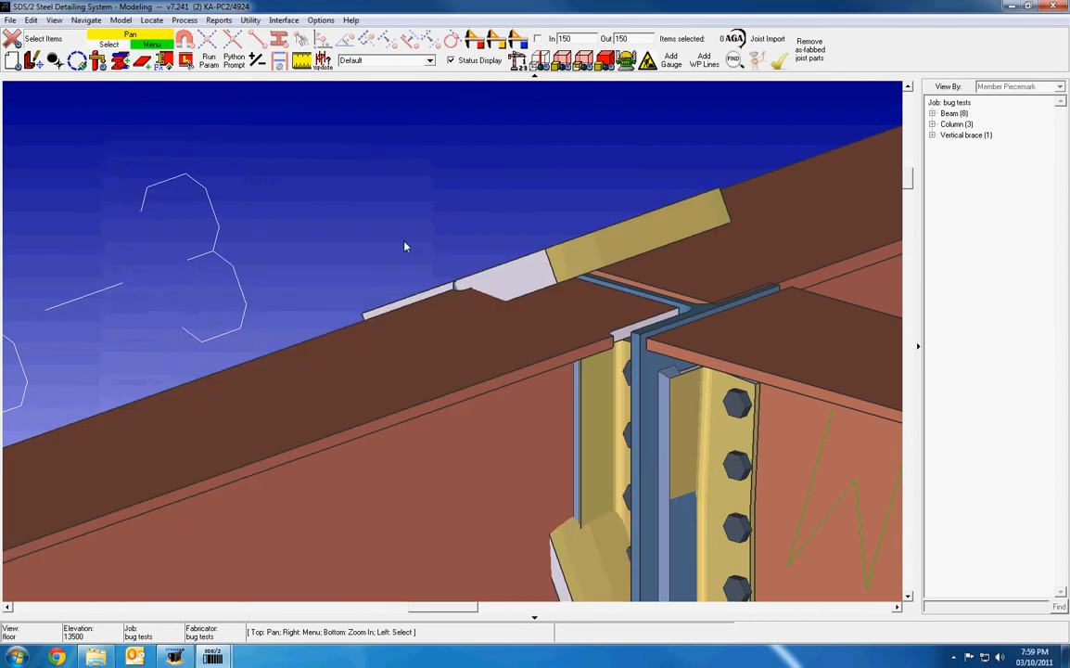
# - Check the user-added W1100x499 section on beam B-3 beside its model view, and close the status update
pyautogui.click(779, 63)
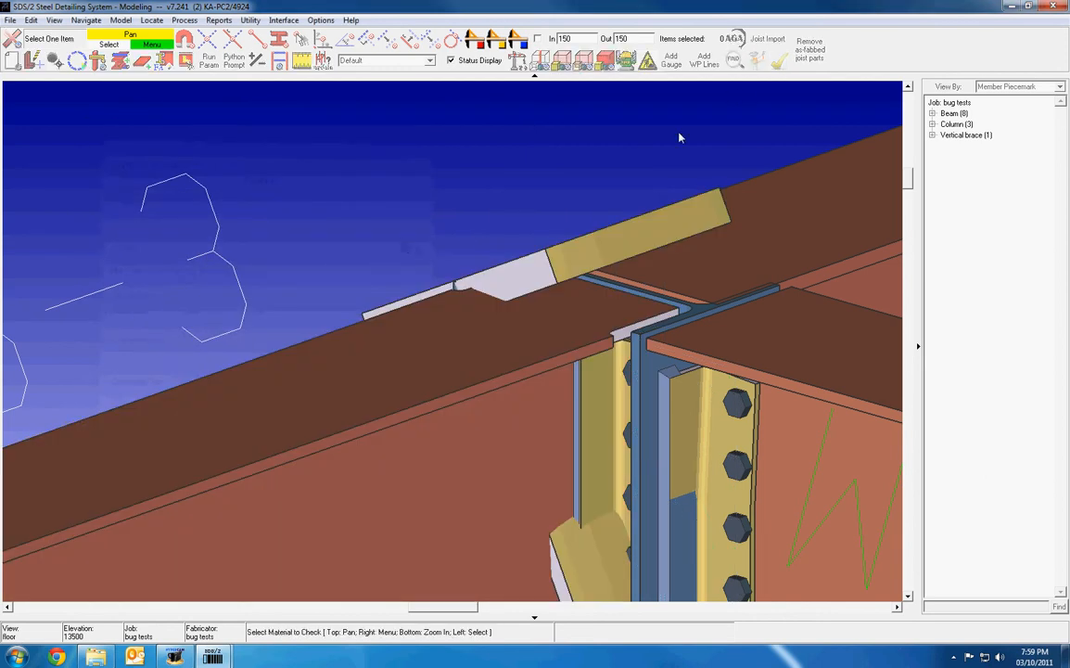
pyautogui.click(599, 252)
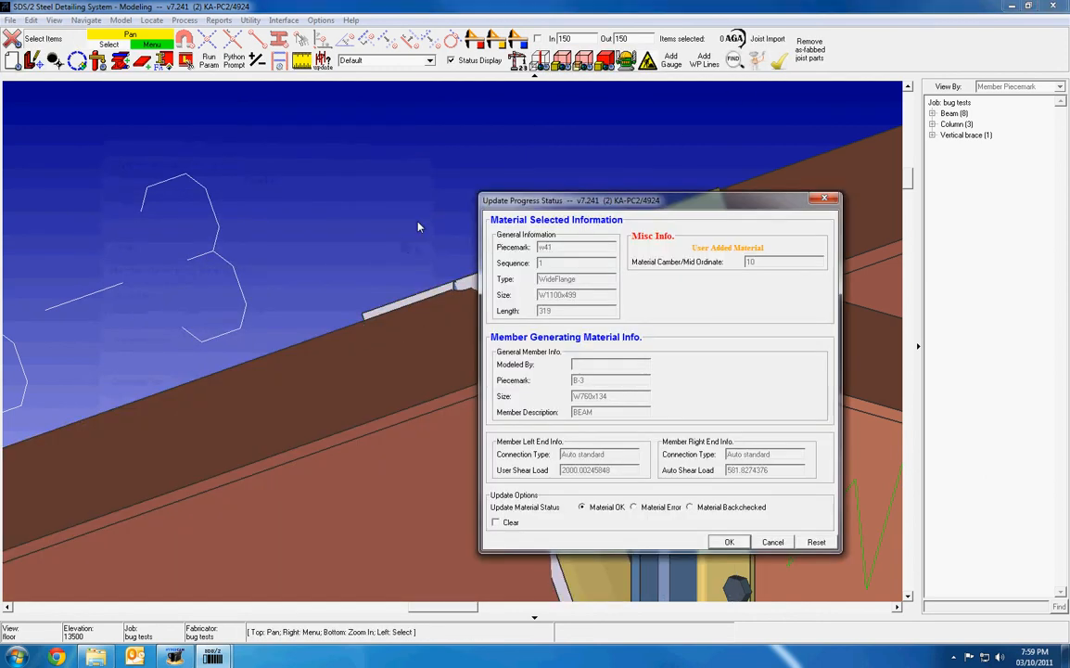
pyautogui.moveTo(695, 206); pyautogui.dragTo(457, 171)
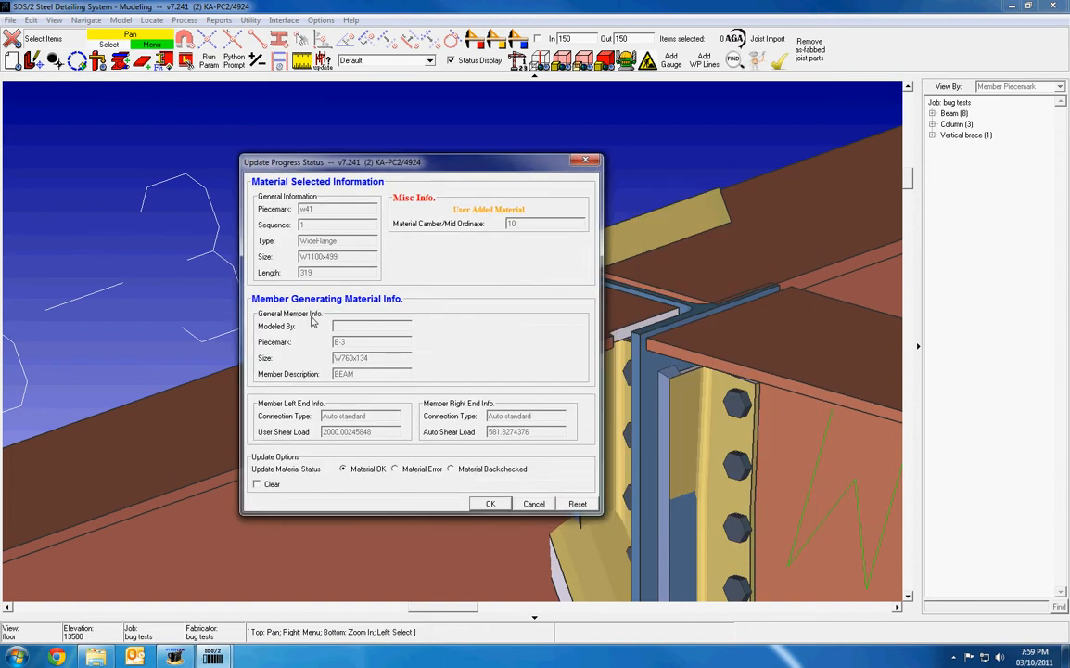
pyautogui.moveTo(461, 165); pyautogui.dragTo(878, 230)
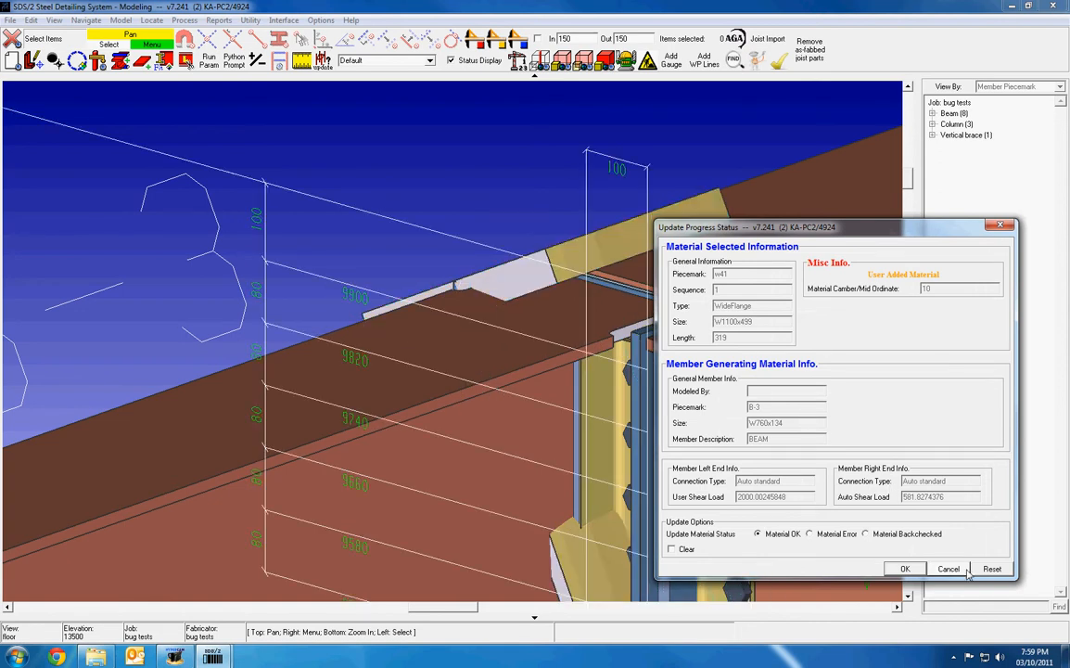
pyautogui.click(905, 568)
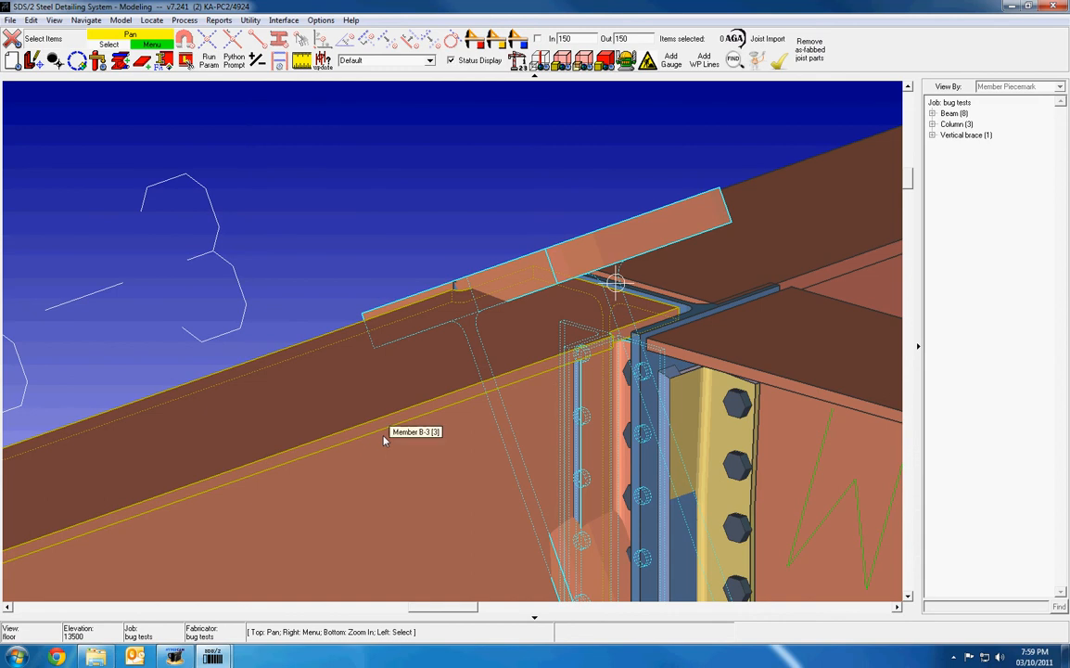
# - Recheck the W1100x499 section's camber, user-added material note and generating member's end shear loads
pyautogui.click(779, 61)
pyautogui.click(584, 265)
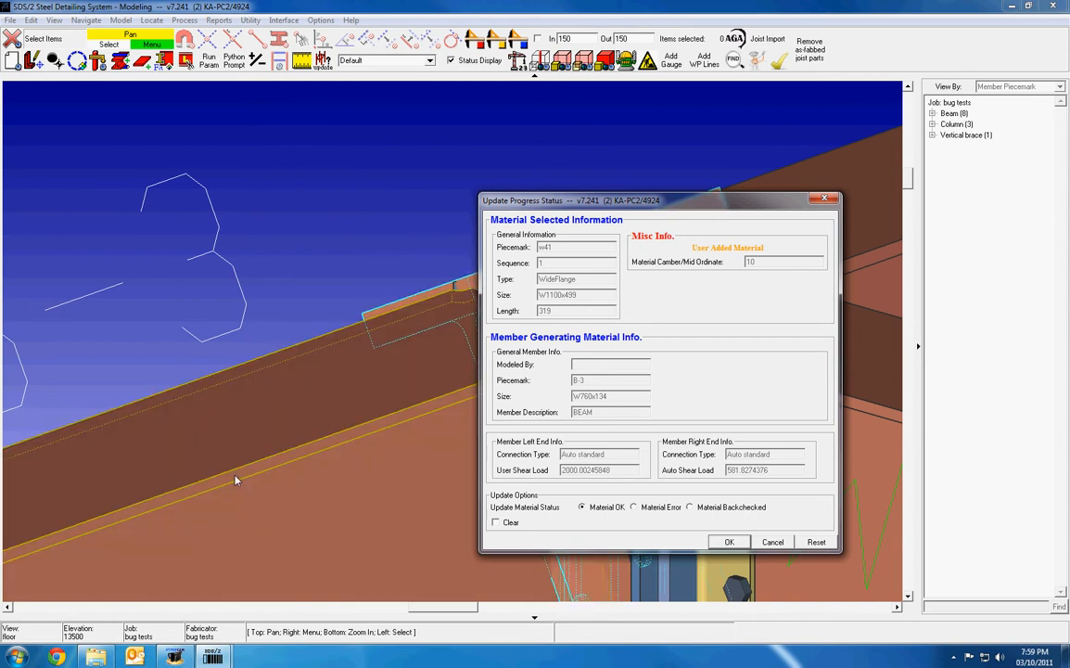
pyautogui.click(731, 543)
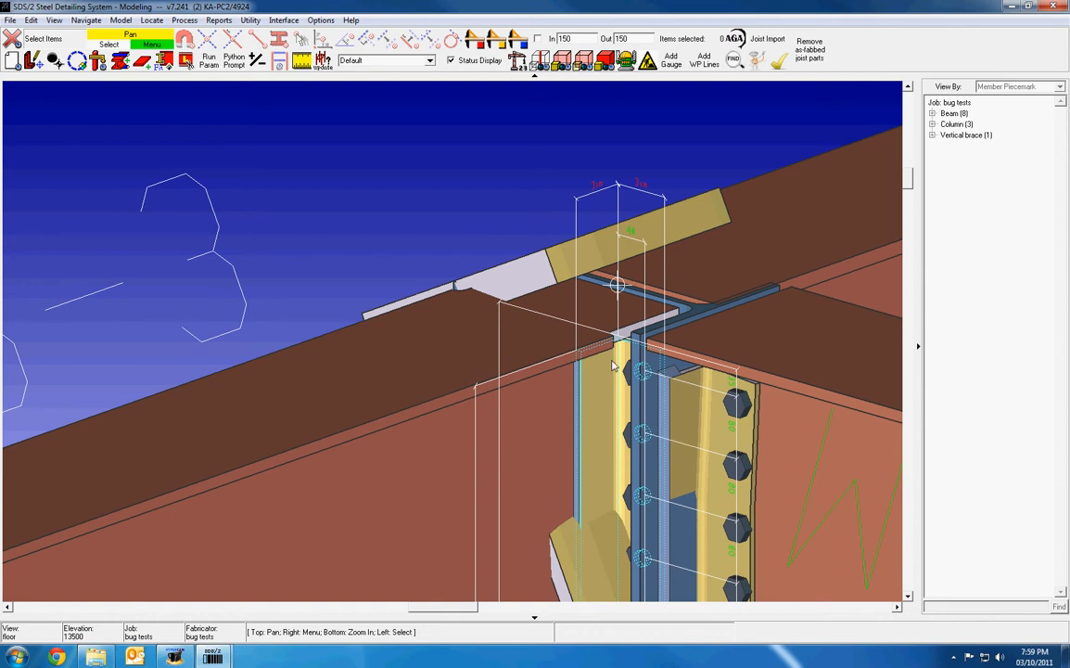
pyautogui.click(779, 62)
pyautogui.click(587, 260)
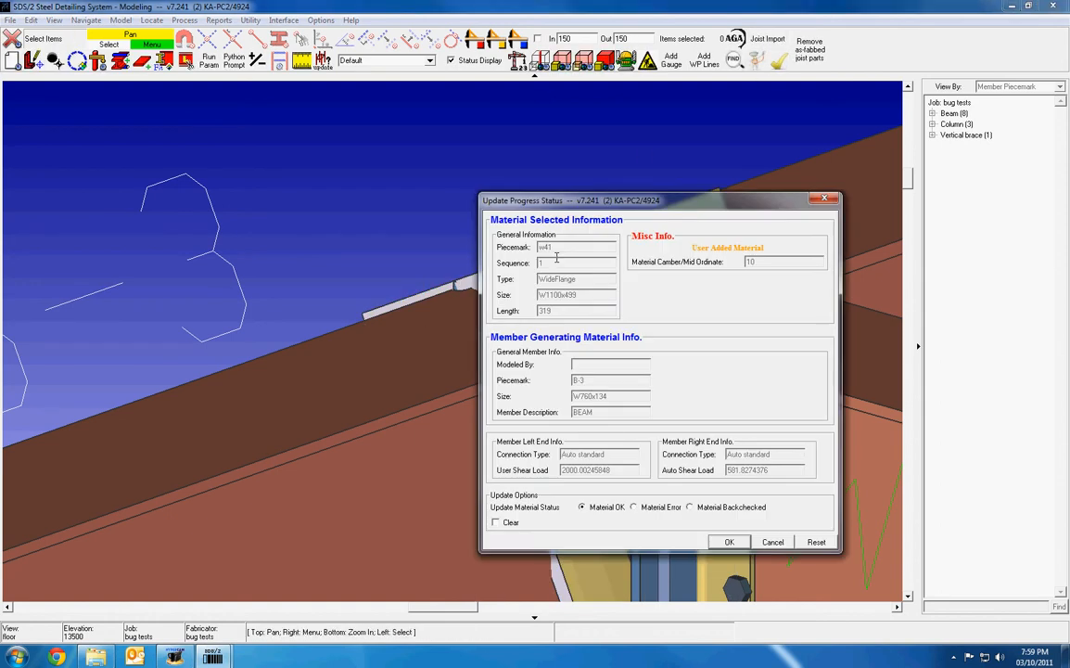
# - Review beam B-3's connection and shear load settings in Beam Edit, and cancel the edit
pyautogui.doubleClick(374, 399)
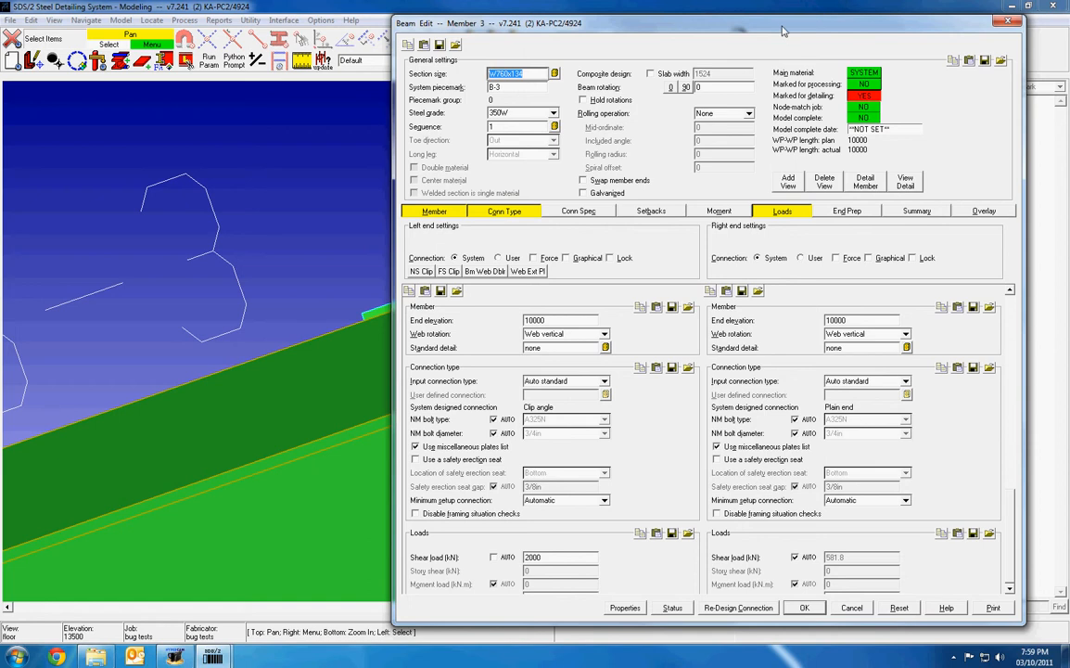
pyautogui.moveTo(781, 29); pyautogui.dragTo(551, 47)
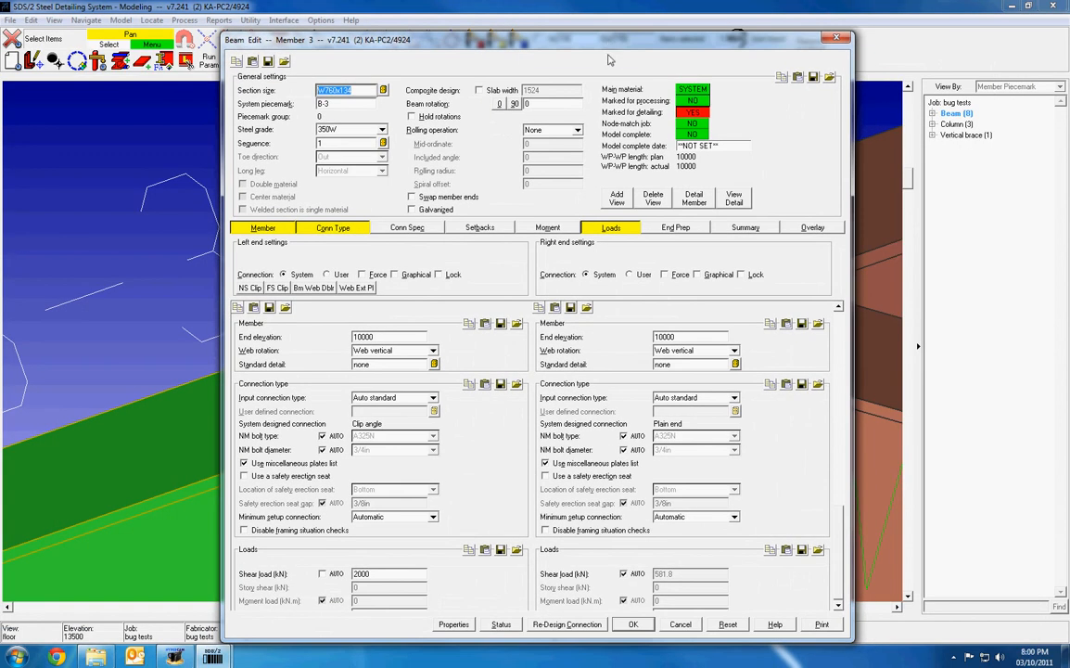
pyautogui.click(681, 624)
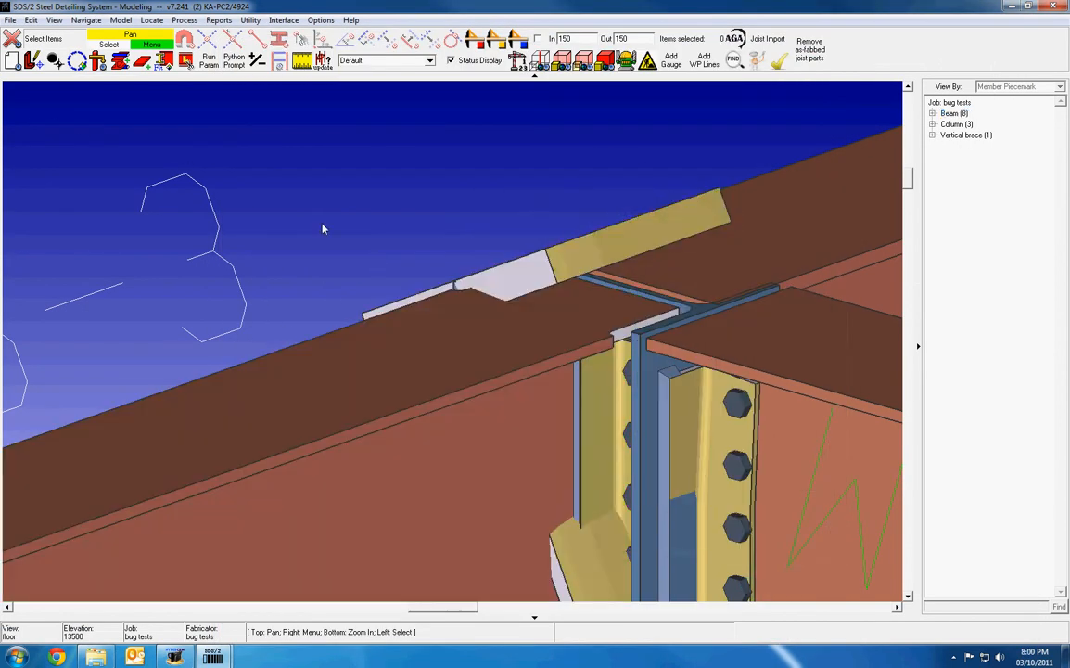
# - Enter the modeler's name as Input by in beam B-9's Detailer custom properties, and save the beam
pyautogui.scroll(-4, 296, 208)
pyautogui.scroll(3, 295, 208)
pyautogui.scroll(-4, 295, 208)
pyautogui.scroll(-3, 309, 175)
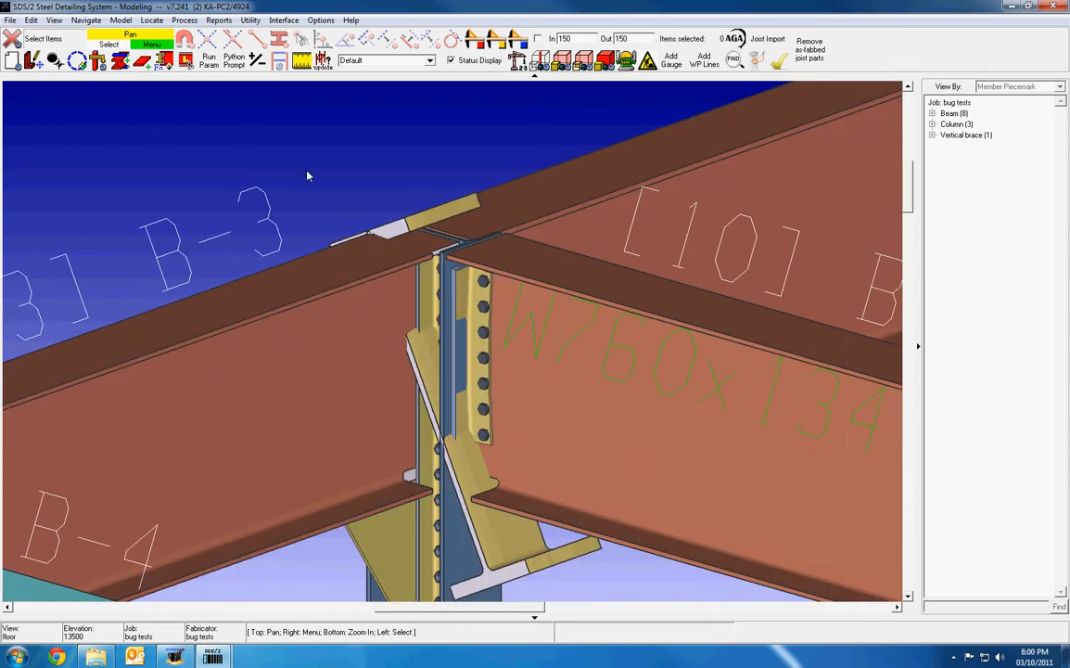
pyautogui.scroll(3, 309, 175)
pyautogui.scroll(-3, 309, 175)
pyautogui.scroll(3, 388, 328)
pyautogui.scroll(2, 388, 329)
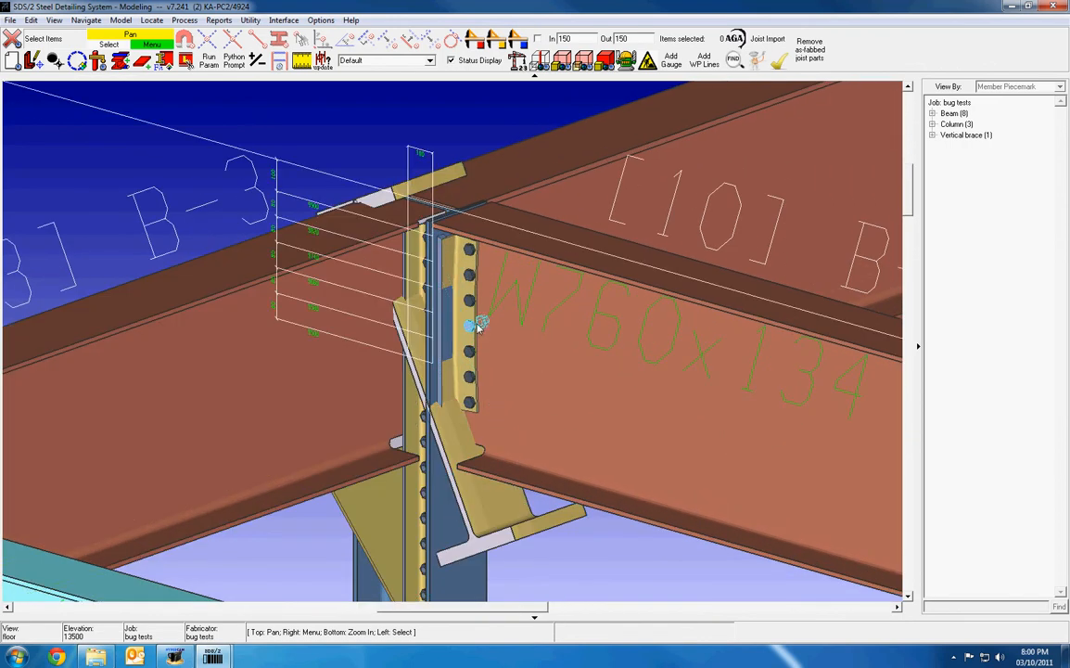
pyautogui.scroll(2, 531, 324)
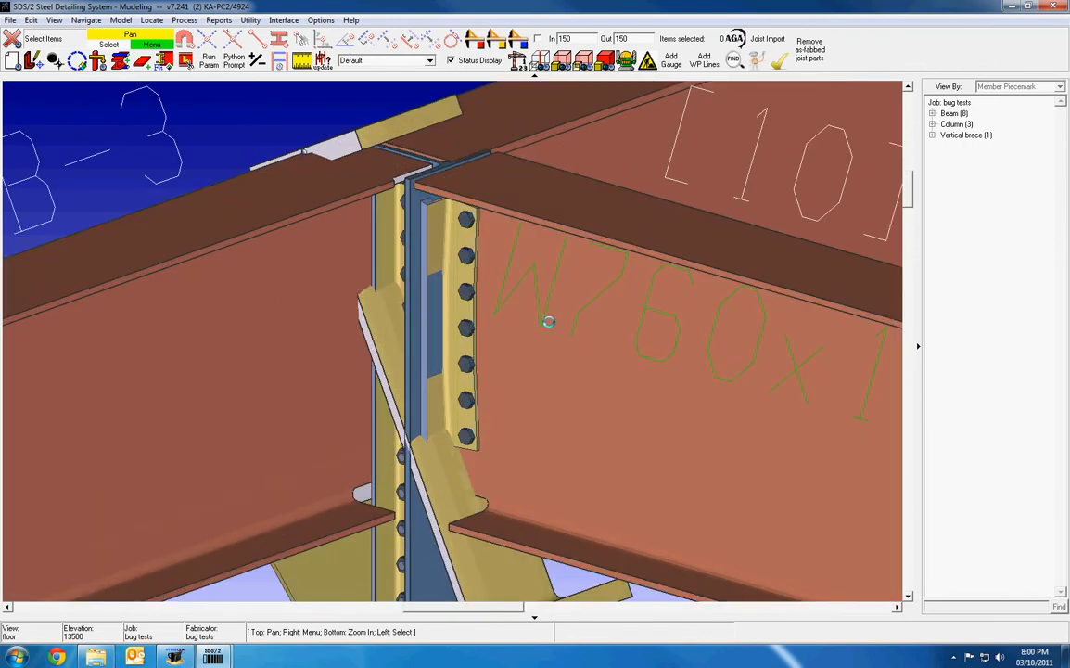
pyautogui.doubleClick(548, 321)
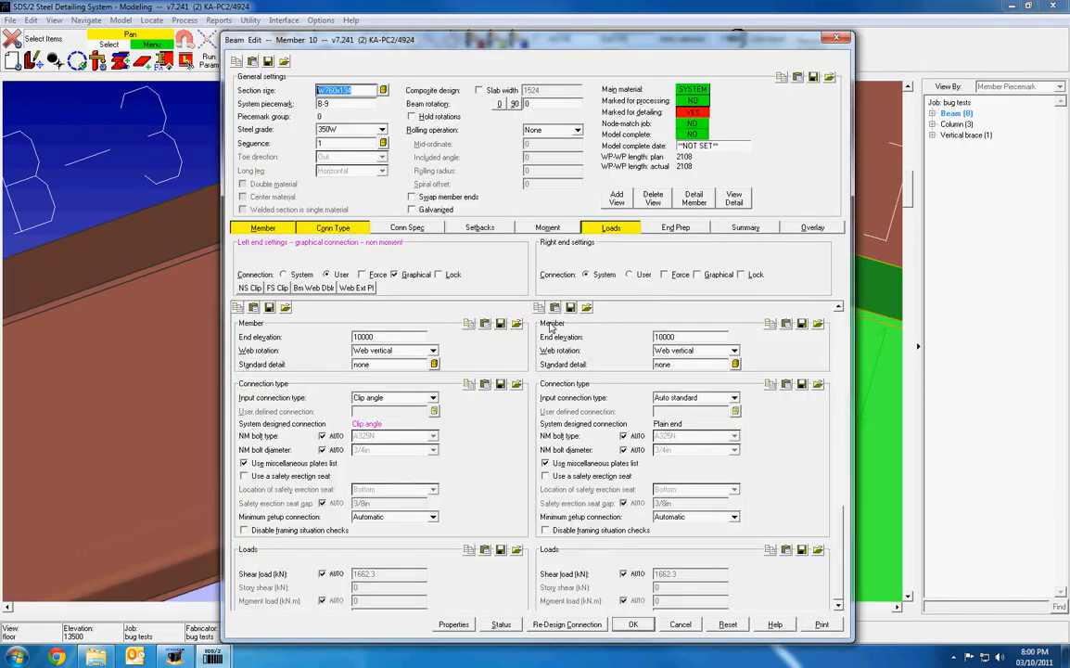
pyautogui.click(453, 625)
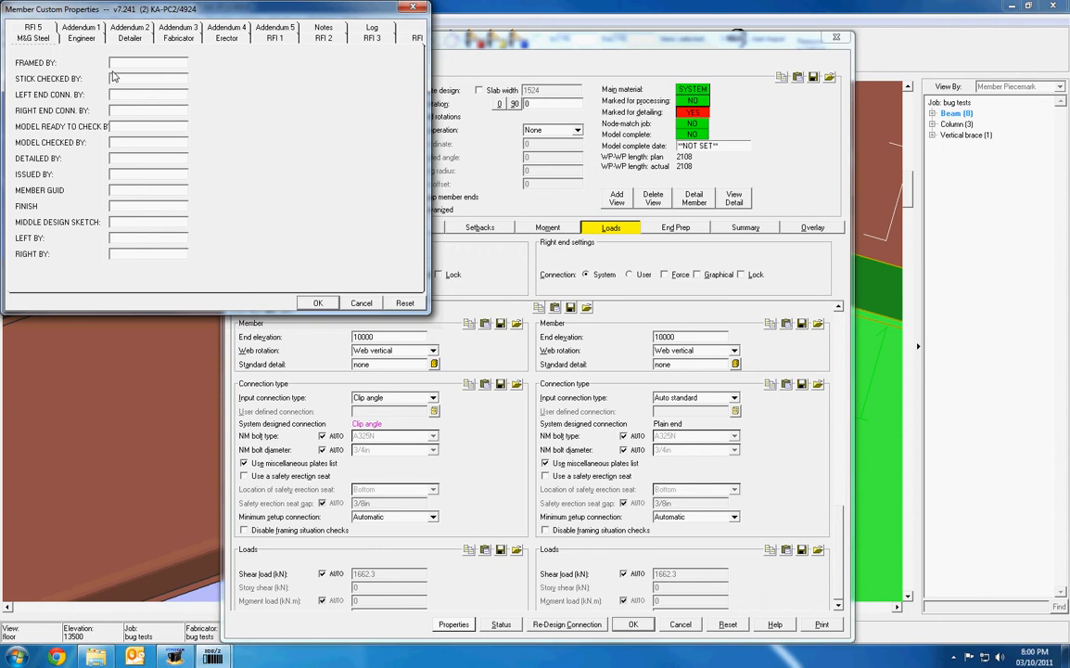
pyautogui.click(90, 45)
pyautogui.click(116, 41)
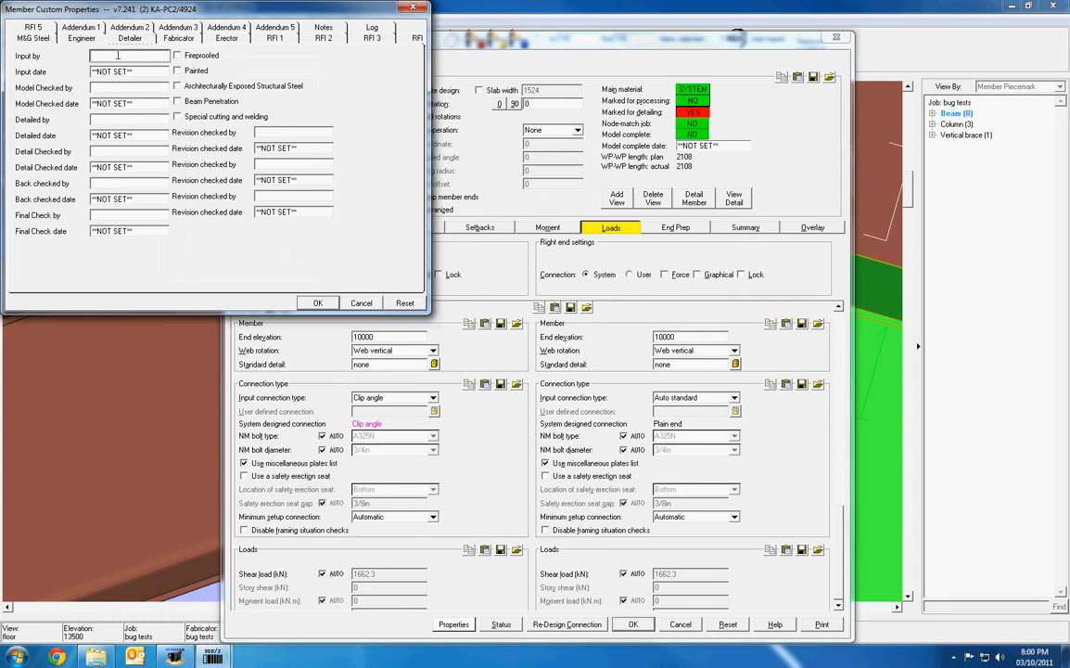
pyautogui.click(118, 56)
pyautogui.write('KURT')
pyautogui.click(317, 303)
pyautogui.click(634, 624)
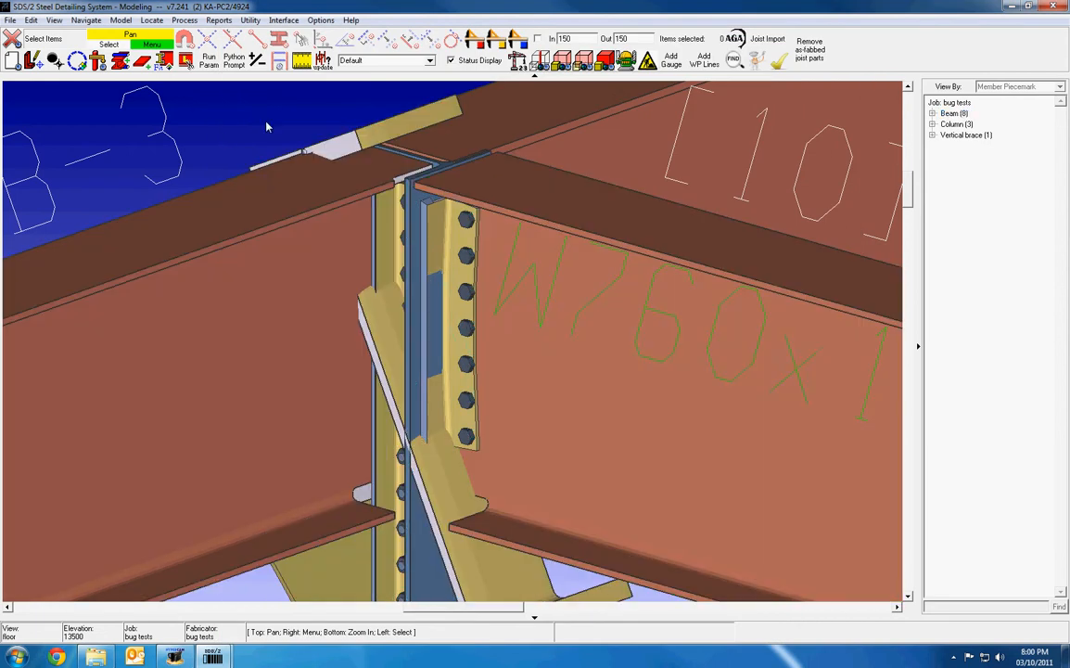
# - Check beam B-9's rolled clip angle for the Modeled By information, and close the status update
pyautogui.click(452, 278)
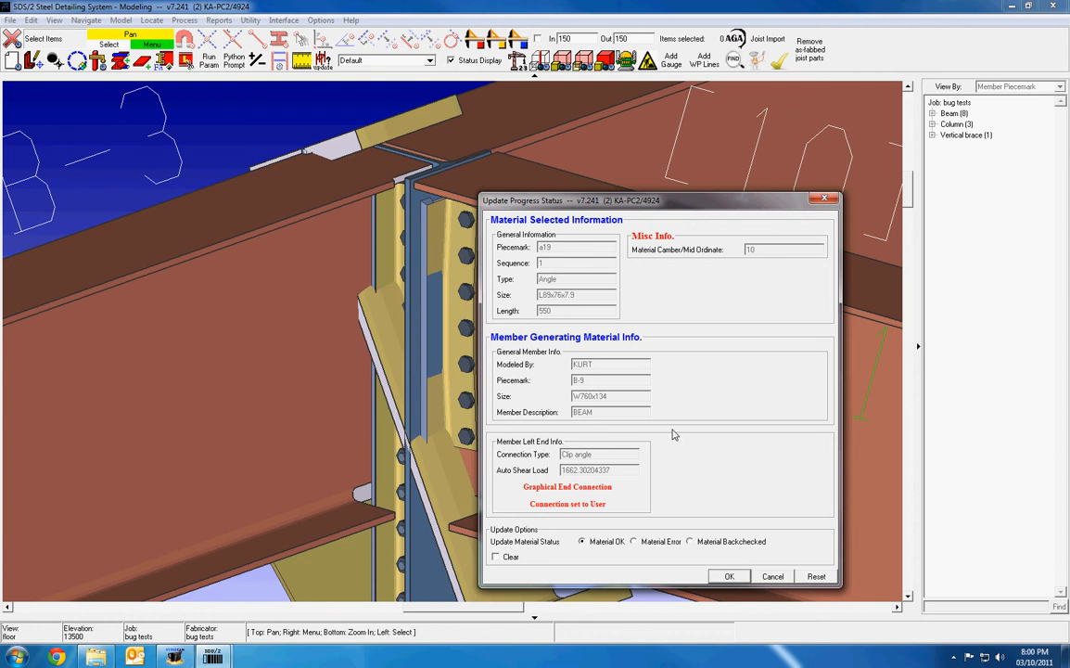
pyautogui.press('Return')
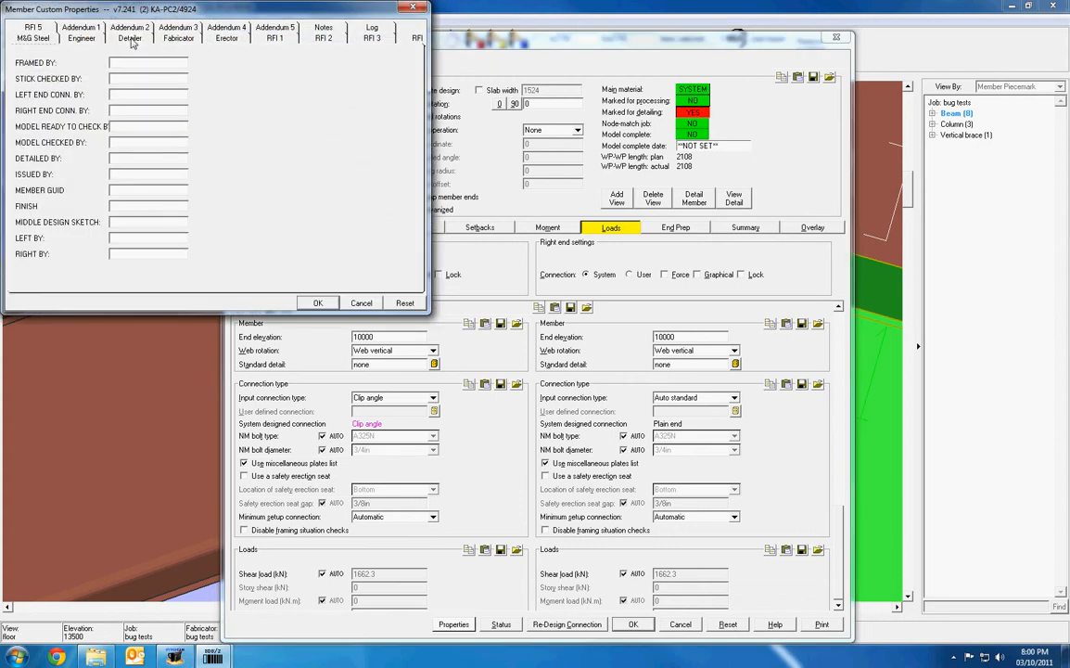
# - Set beam B-9's Engineer custom properties to Sketch Left End 15 and Sketch Right End 20, and save the beam
pyautogui.click(82, 38)
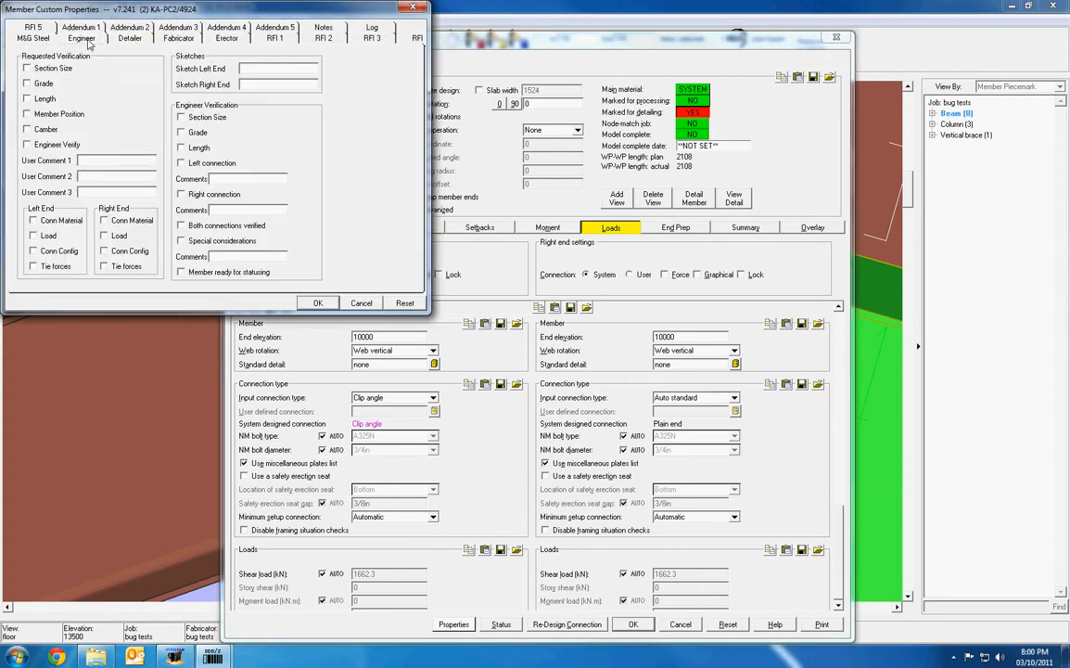
pyautogui.click(256, 69)
pyautogui.write('15')
pyautogui.click(254, 84)
pyautogui.write('20')
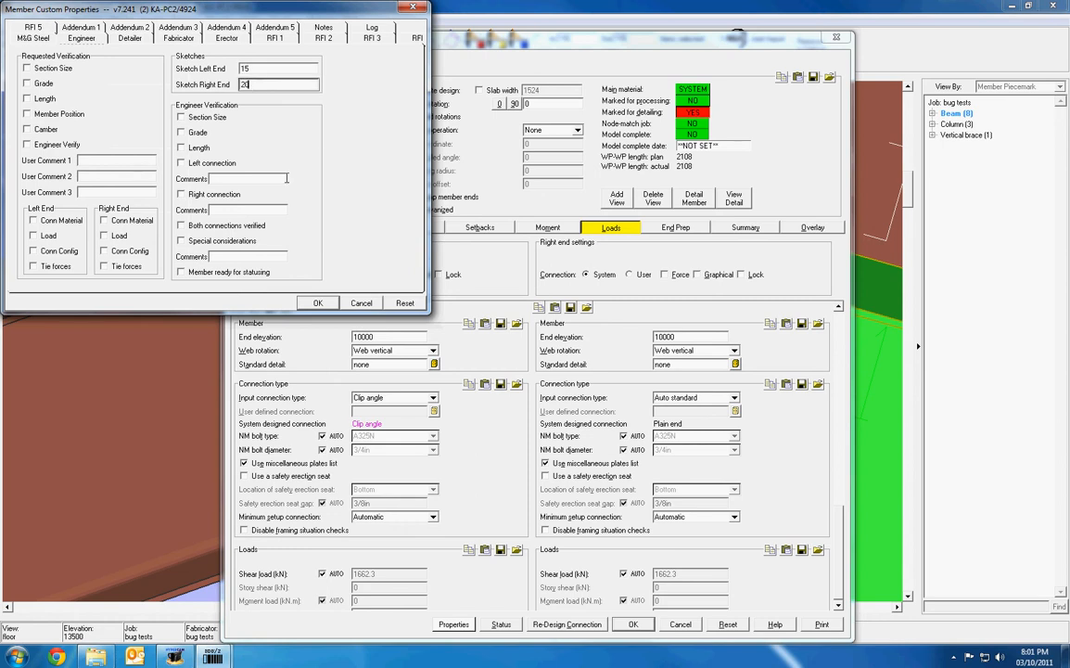
pyautogui.click(317, 304)
pyautogui.click(631, 625)
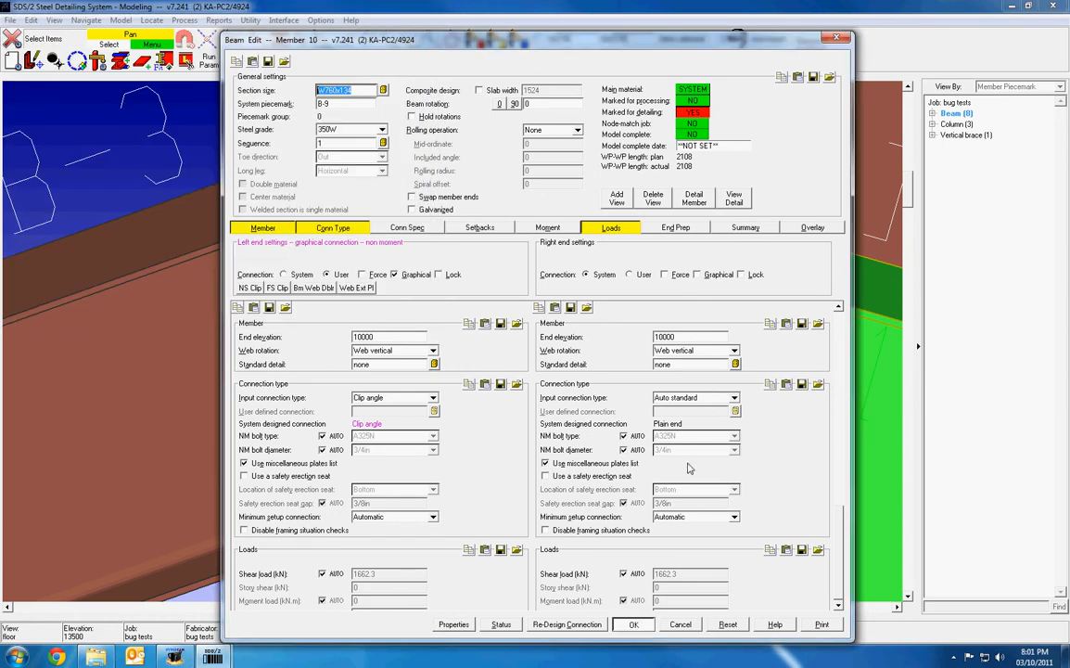
# - Check beam B-9's clip angle for its left design sketch information, and cancel the status update
pyautogui.click(777, 62)
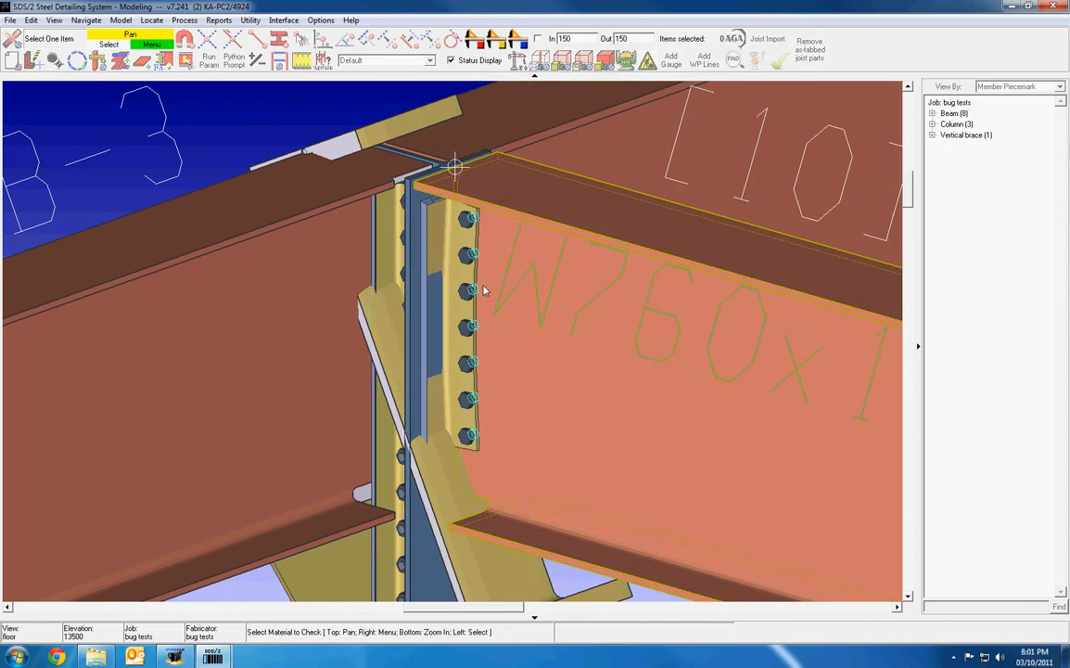
pyautogui.click(464, 272)
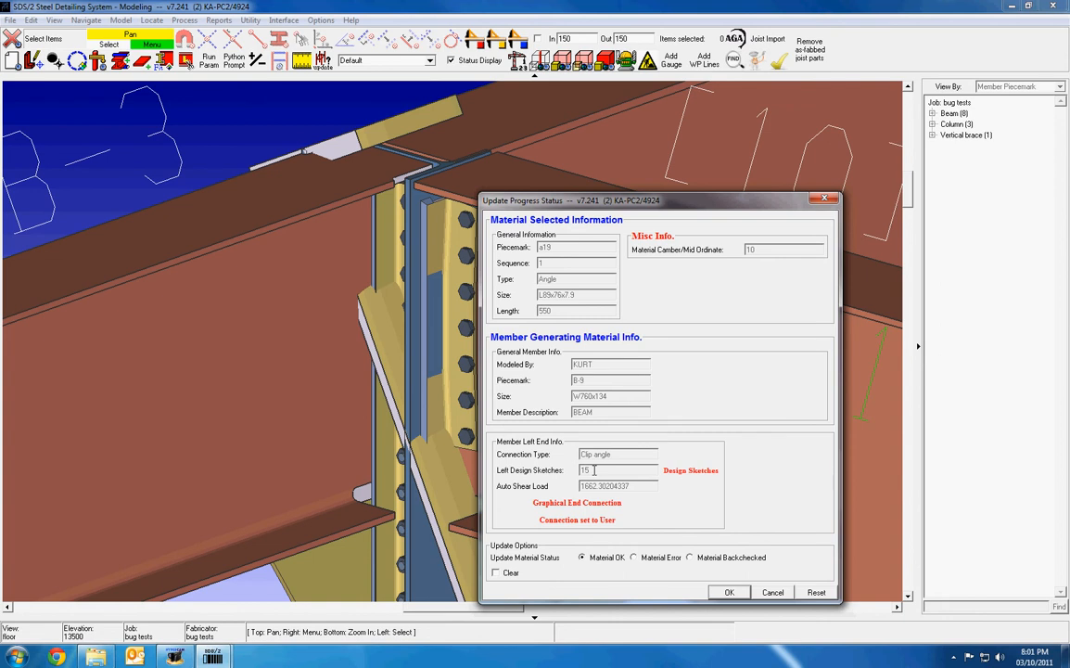
pyautogui.click(773, 593)
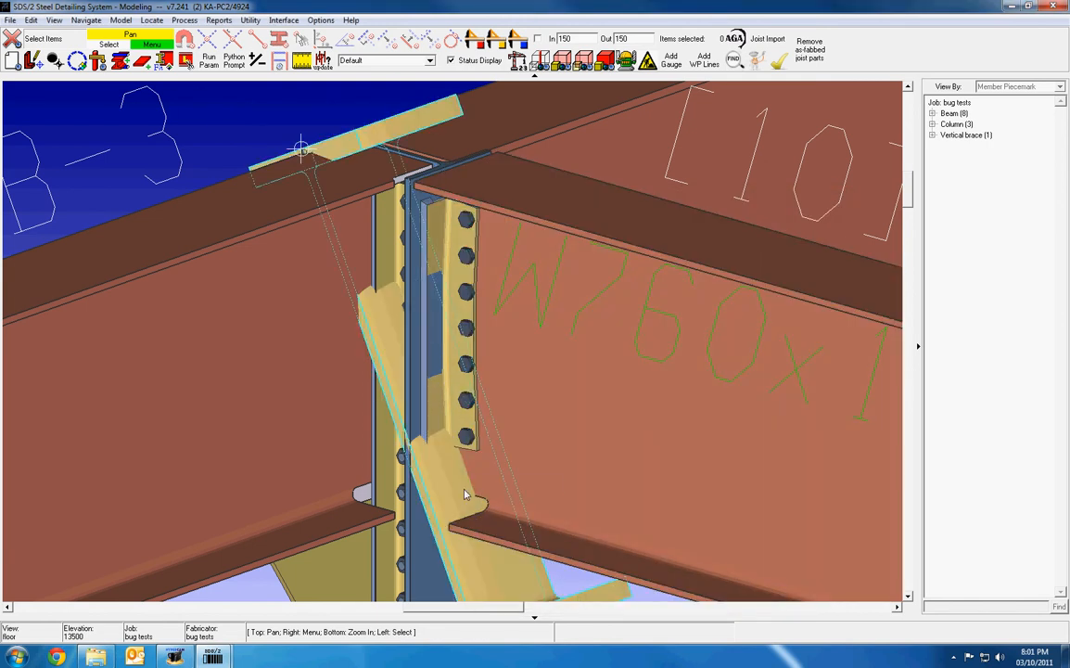
# - Examine the W1100x499 section's general information and its custom properties for checked, error and backchecked entries, and close its settings
pyautogui.doubleClick(451, 410)
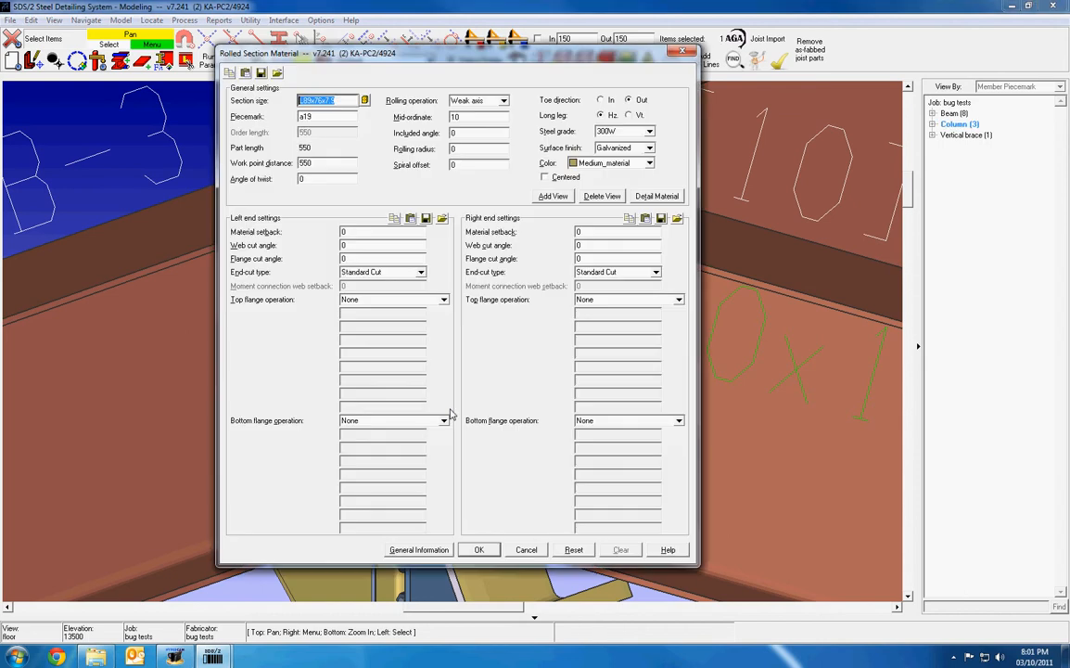
pyautogui.click(525, 549)
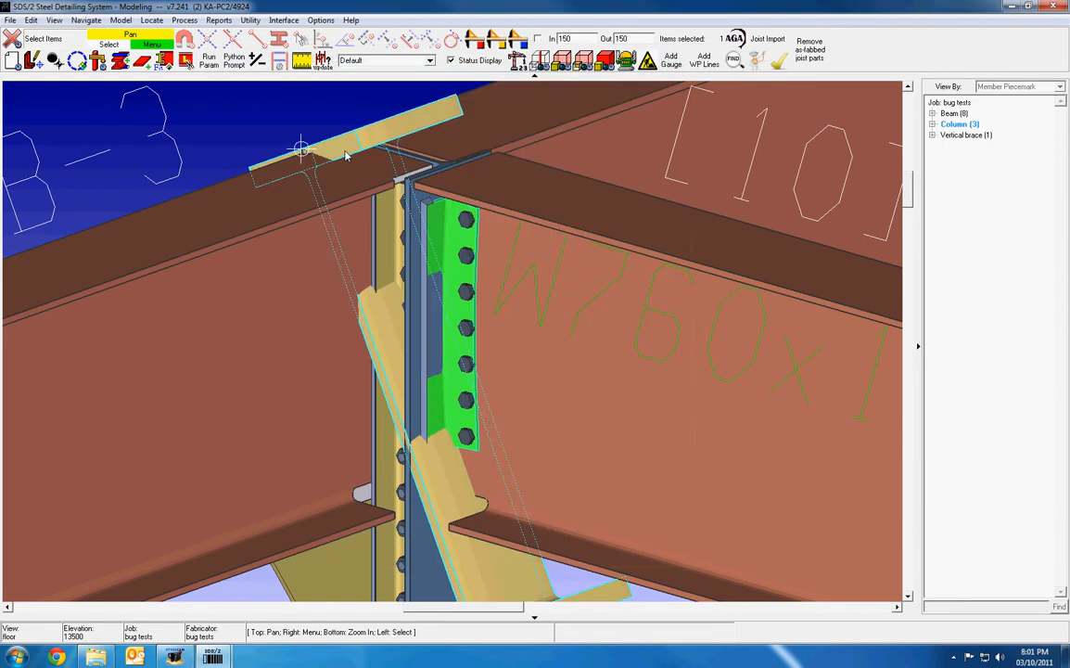
pyautogui.doubleClick(352, 141)
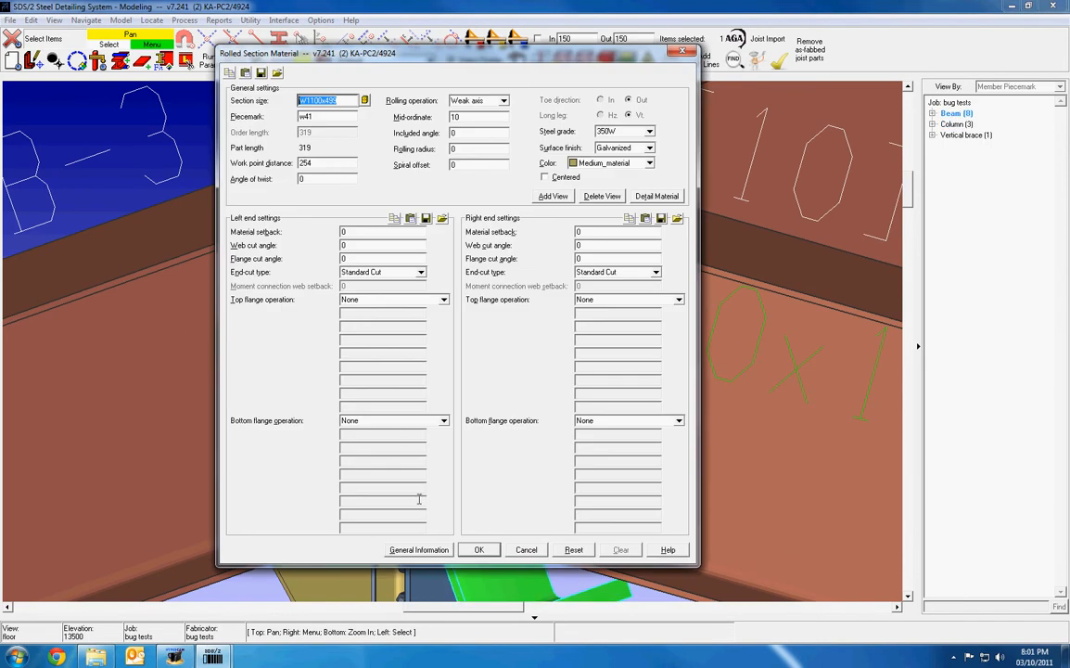
pyautogui.click(419, 549)
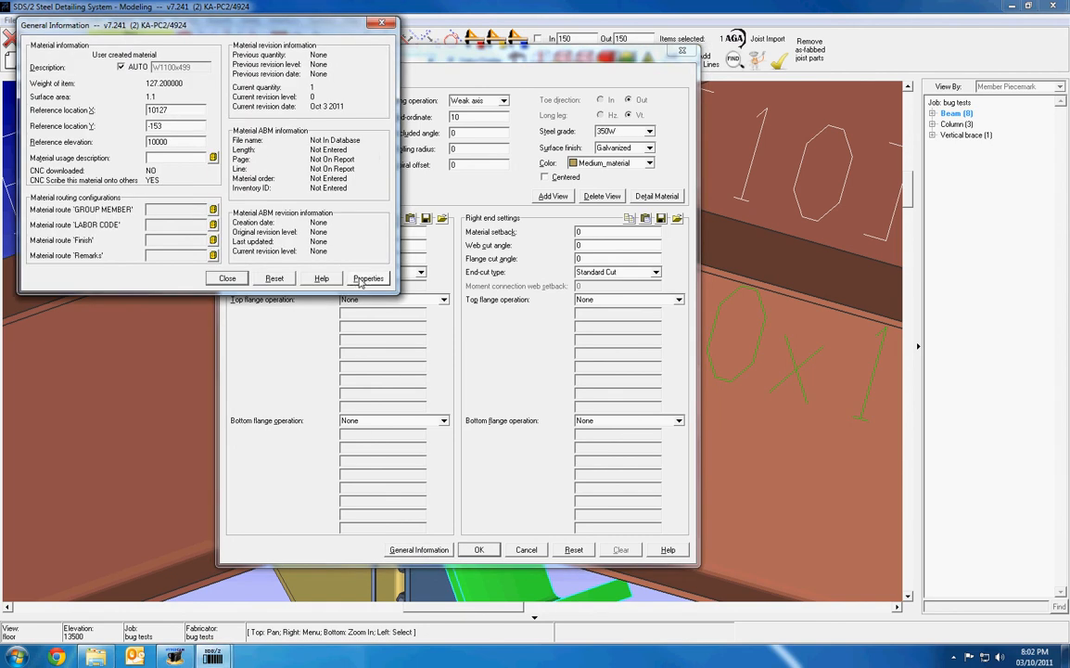
pyautogui.click(368, 278)
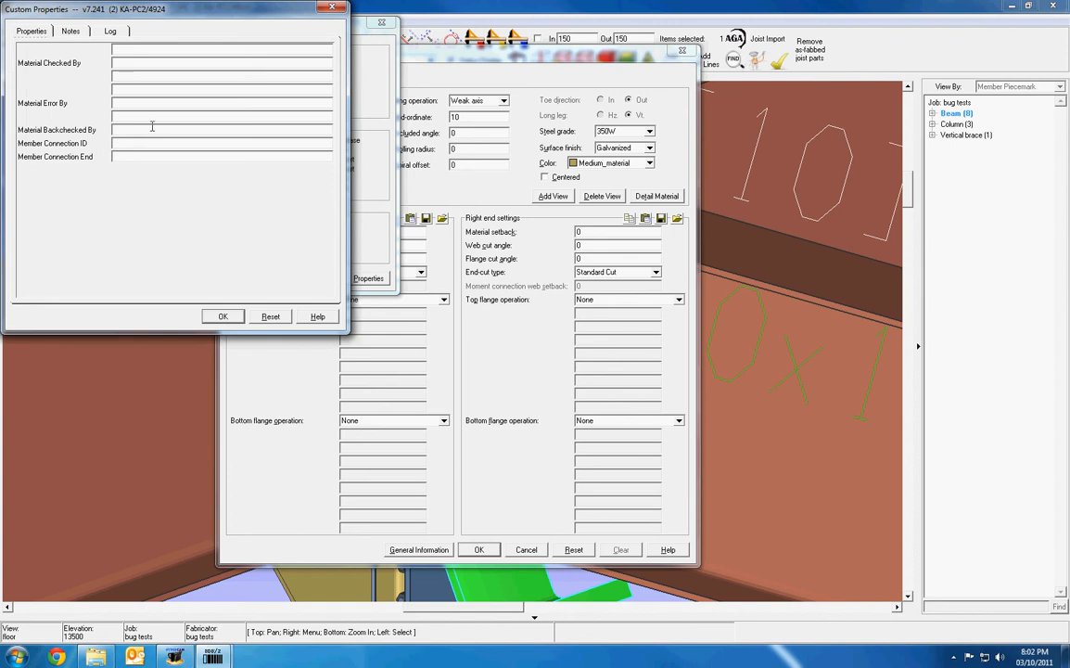
pyautogui.moveTo(180, 12); pyautogui.dragTo(225, 173)
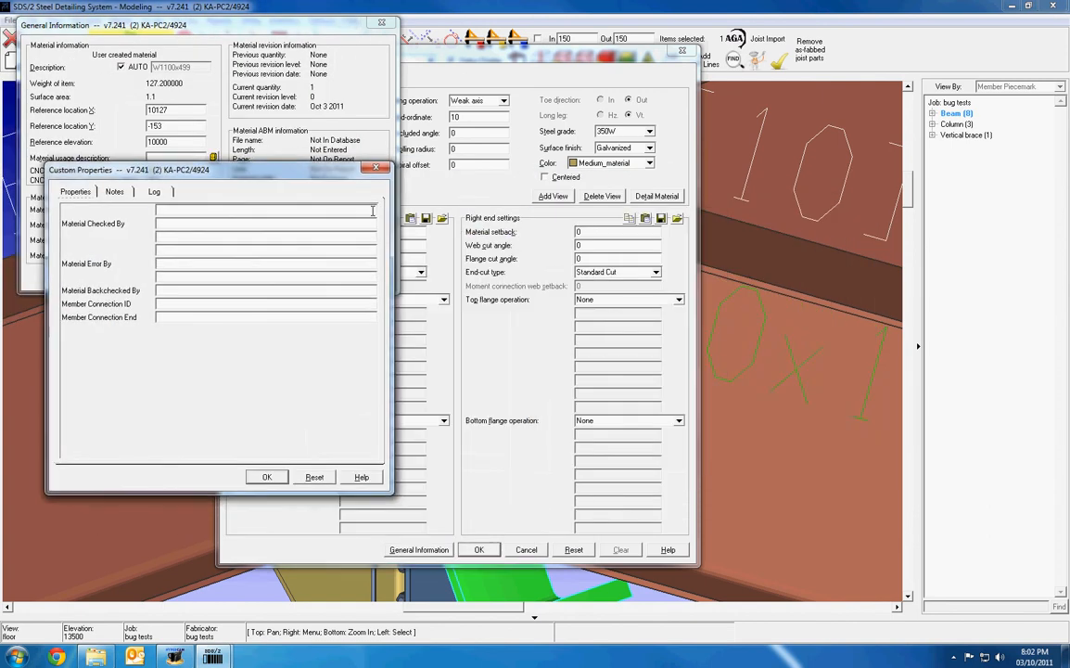
pyautogui.click(266, 477)
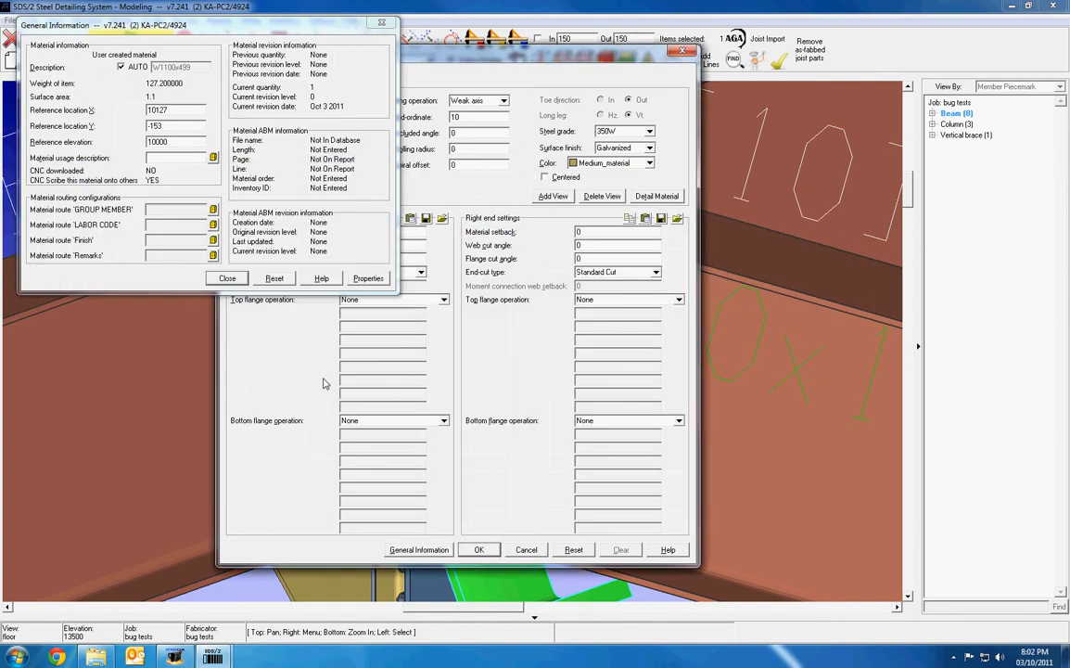
pyautogui.click(227, 278)
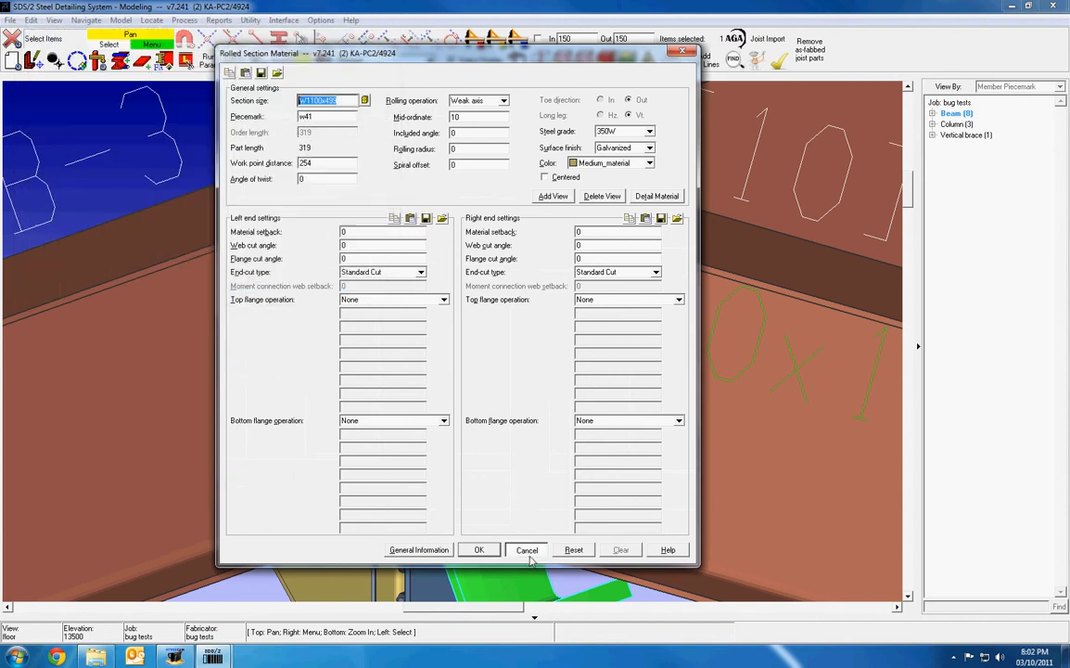
pyautogui.click(478, 550)
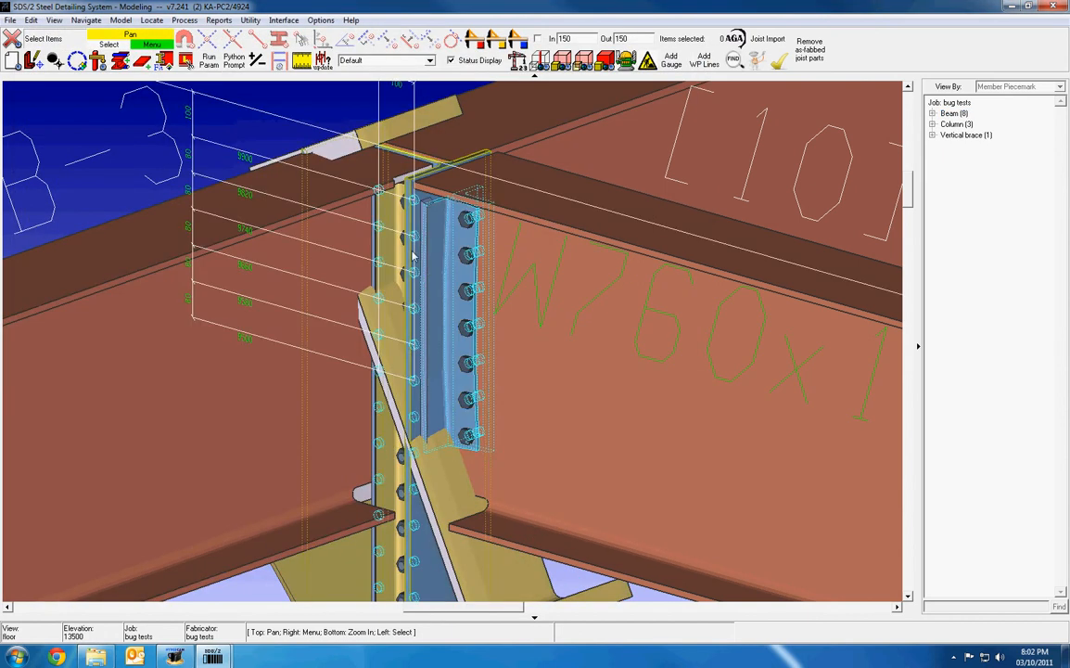
# - Set the Member Connection ID and Member Connection End custom properties of the W1100x499 section w41 to 1, and save the material
pyautogui.scroll(1, 413, 155)
pyautogui.click(411, 226)
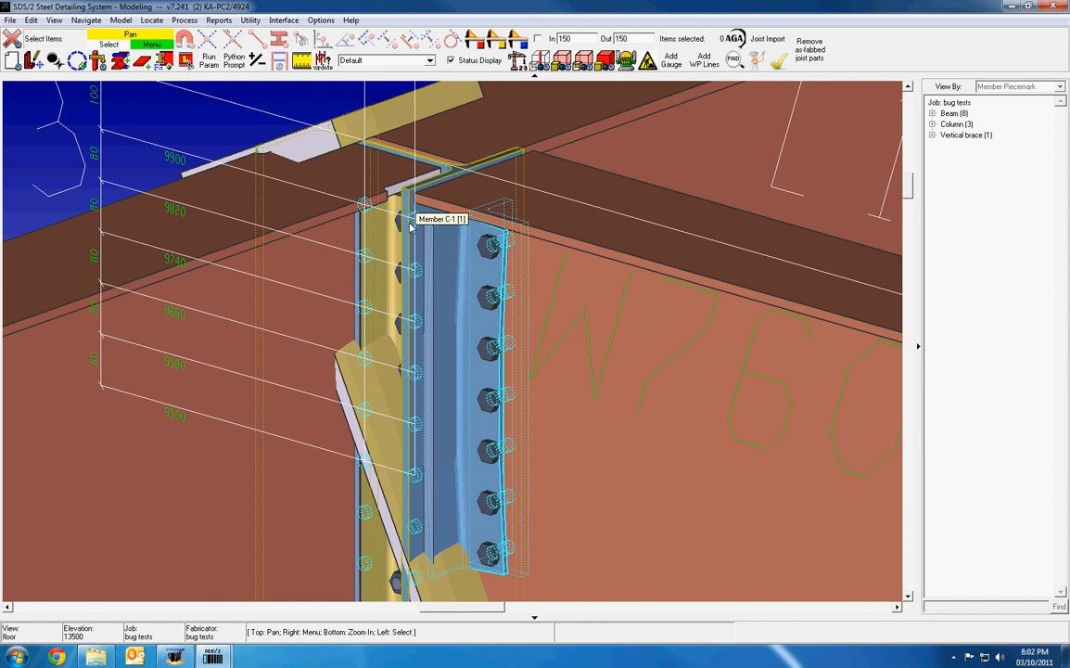
pyautogui.doubleClick(349, 130)
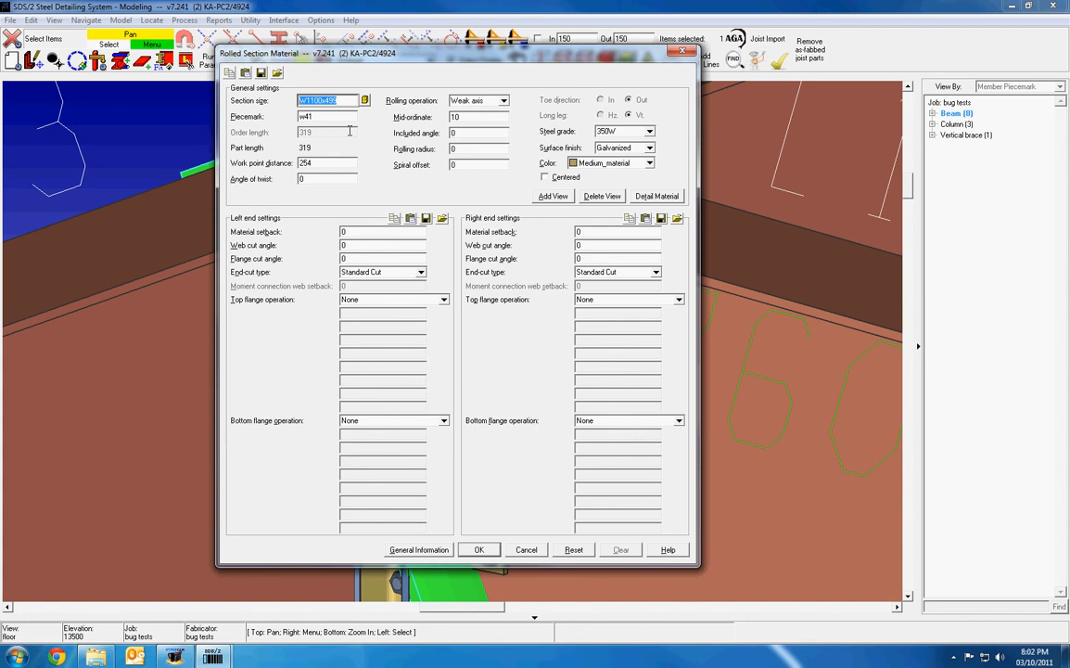
pyautogui.click(409, 553)
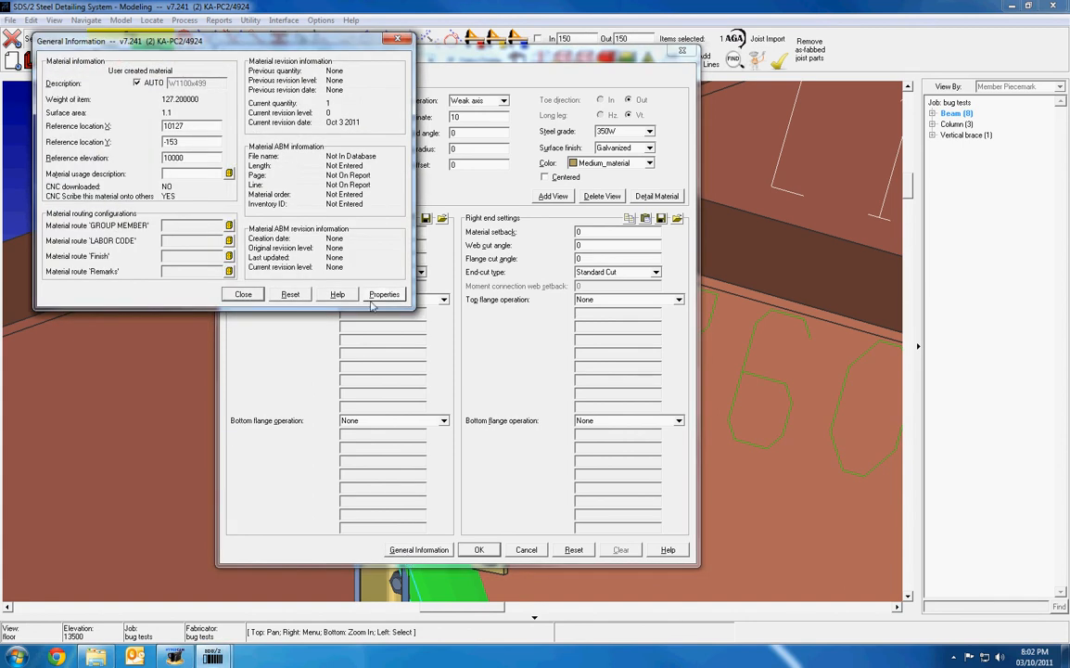
pyautogui.click(382, 295)
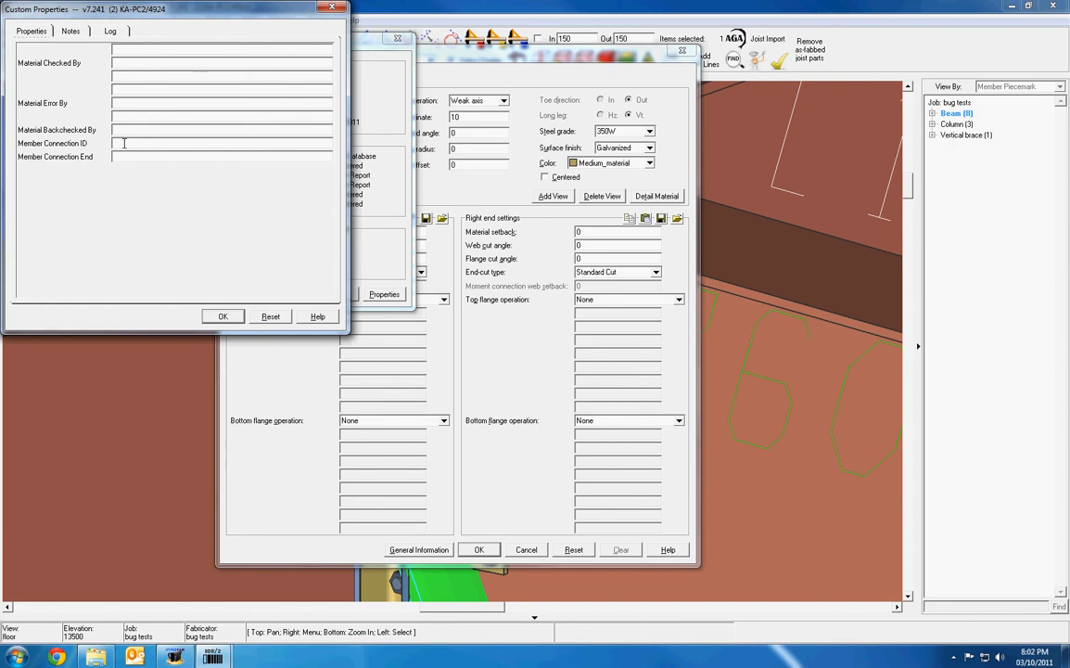
pyautogui.click(212, 145)
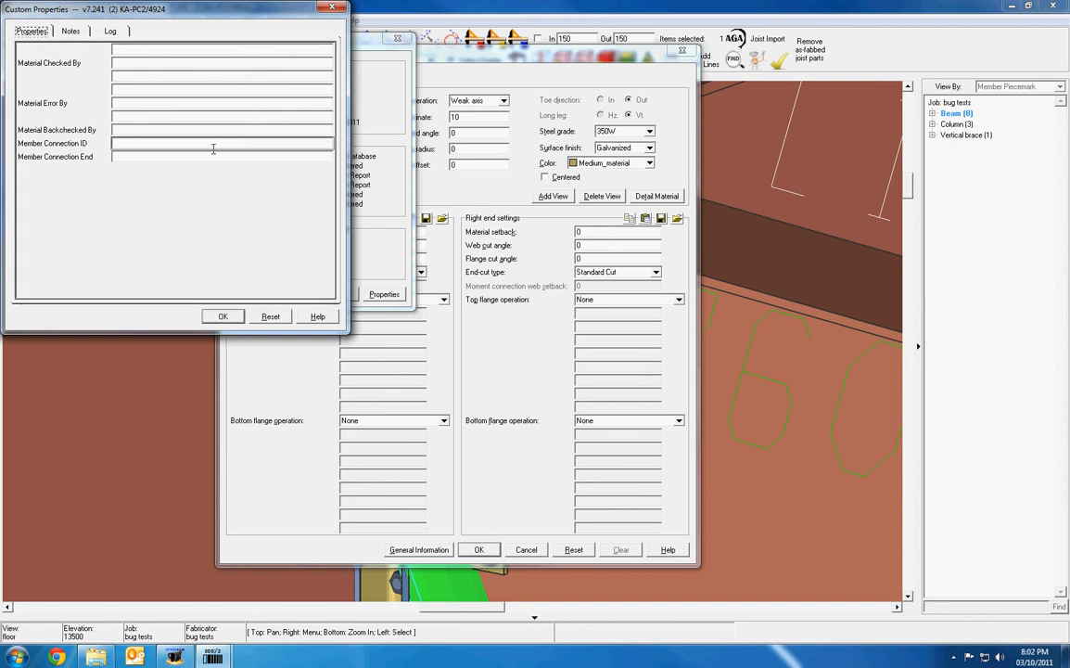
pyautogui.write('1')
pyautogui.click(179, 157)
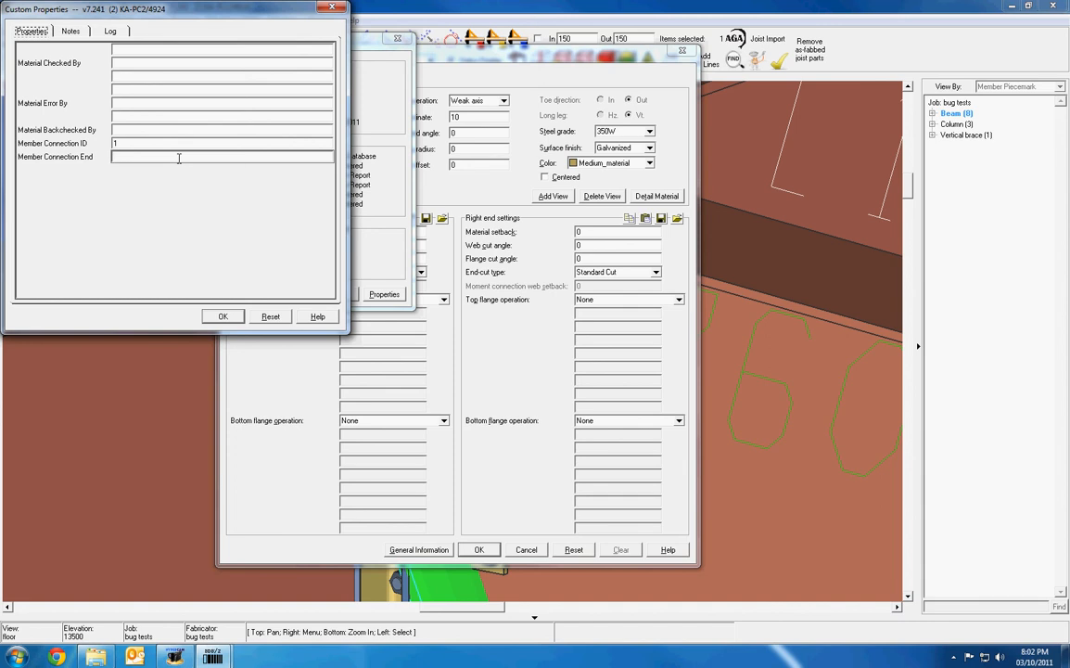
pyautogui.write('1')
pyautogui.click(223, 316)
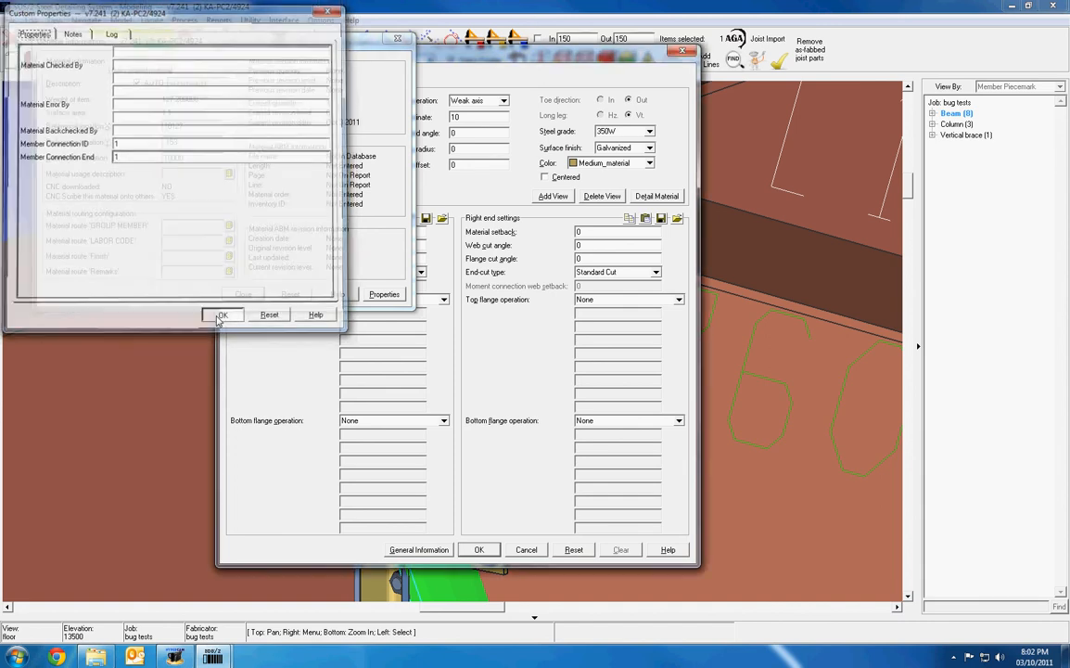
pyautogui.click(260, 297)
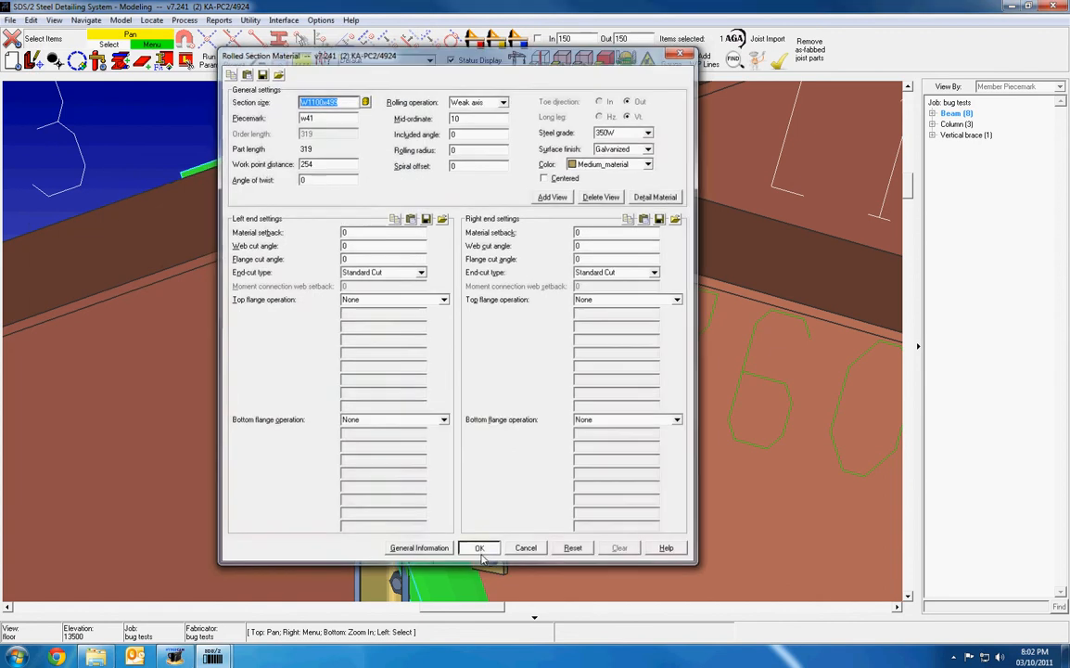
pyautogui.click(478, 615)
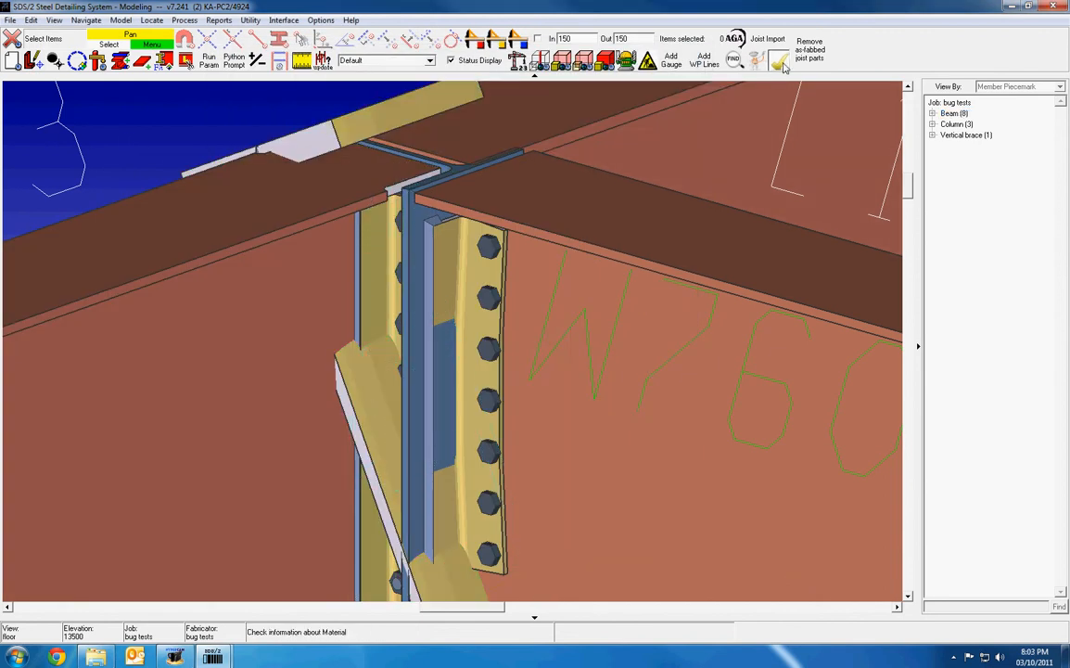
# - Check the W1100x499 section w41 for its generating member and connection information, and close the status update
pyautogui.click(780, 62)
pyautogui.click(338, 139)
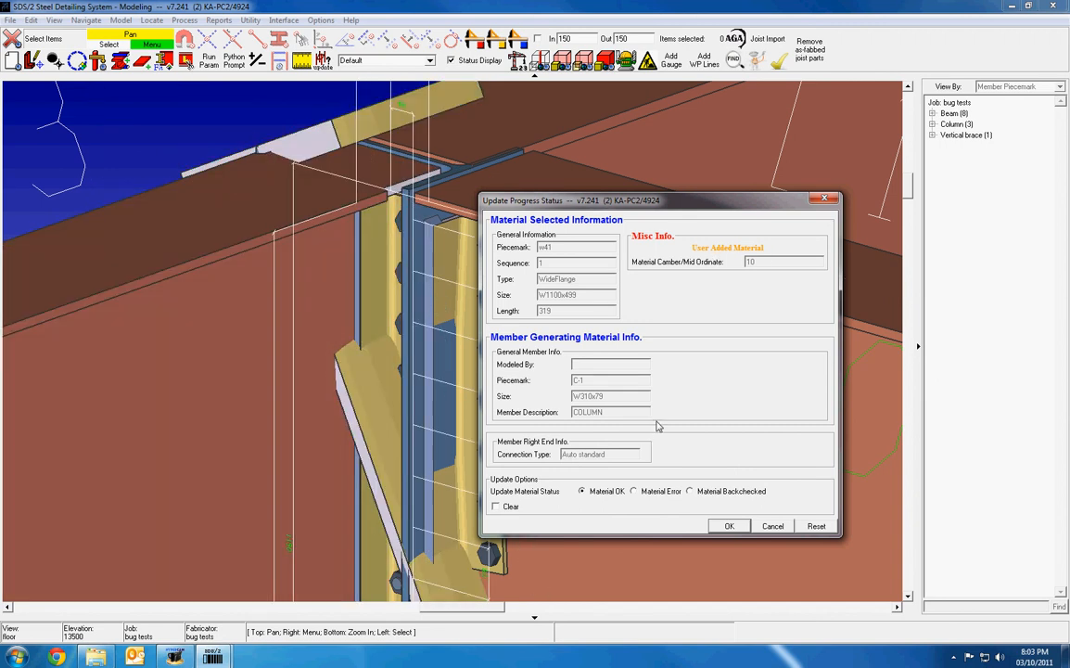
pyautogui.click(730, 525)
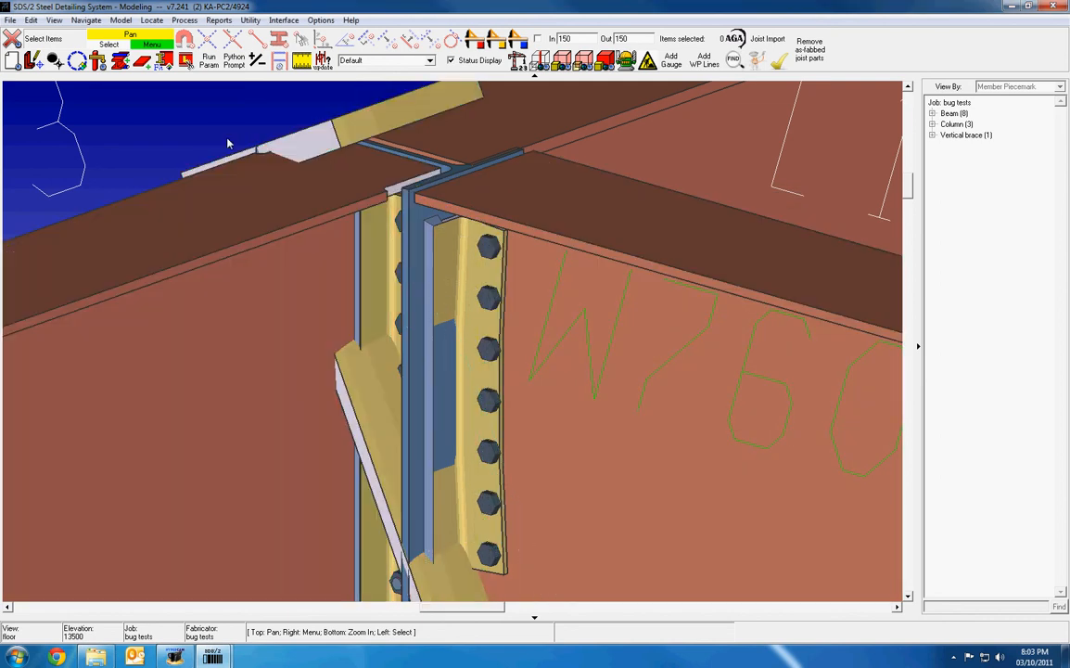
# - Review the Member Connection ID and Member Connection End entries in section w41's custom properties, and close its settings
pyautogui.click(255, 146)
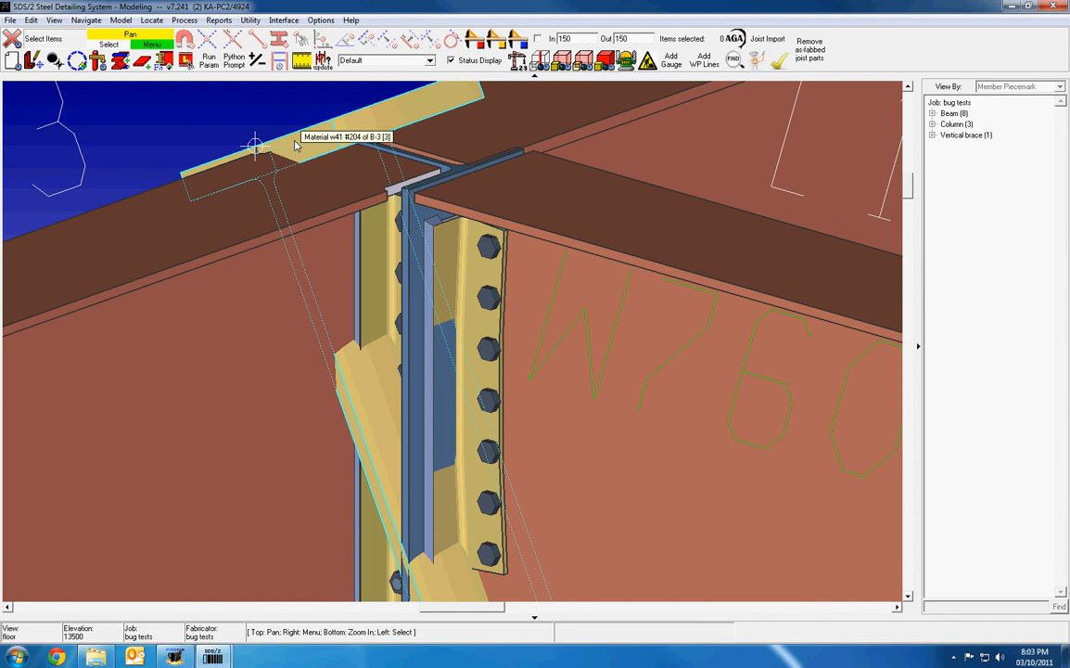
pyautogui.doubleClick(311, 148)
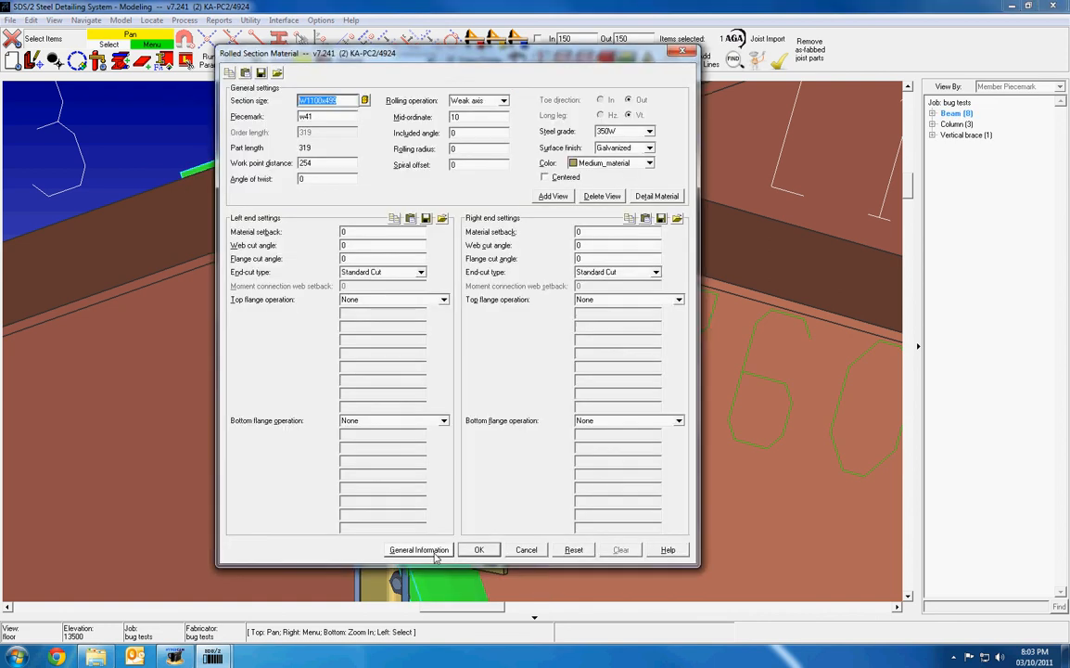
pyautogui.click(432, 553)
pyautogui.click(399, 310)
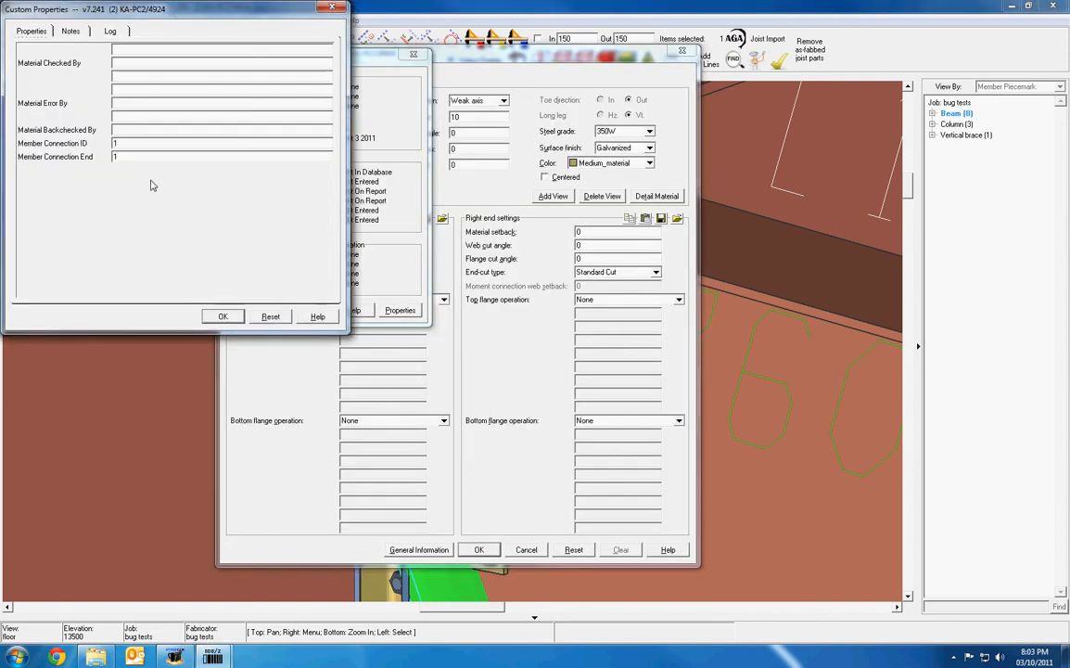
pyautogui.click(223, 316)
pyautogui.click(249, 310)
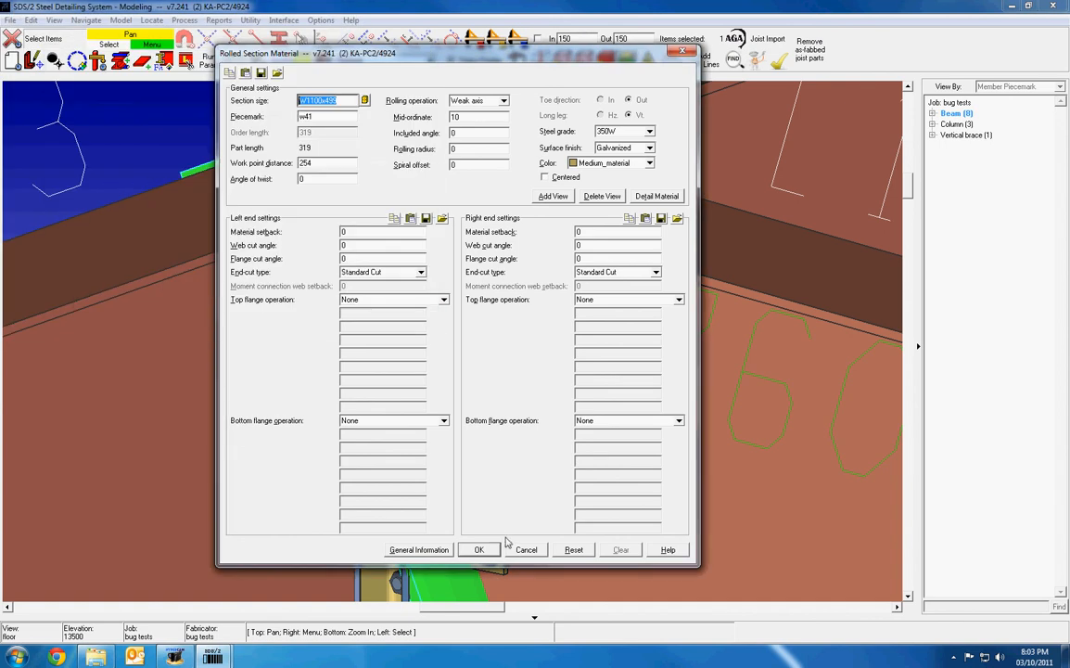
pyautogui.click(479, 549)
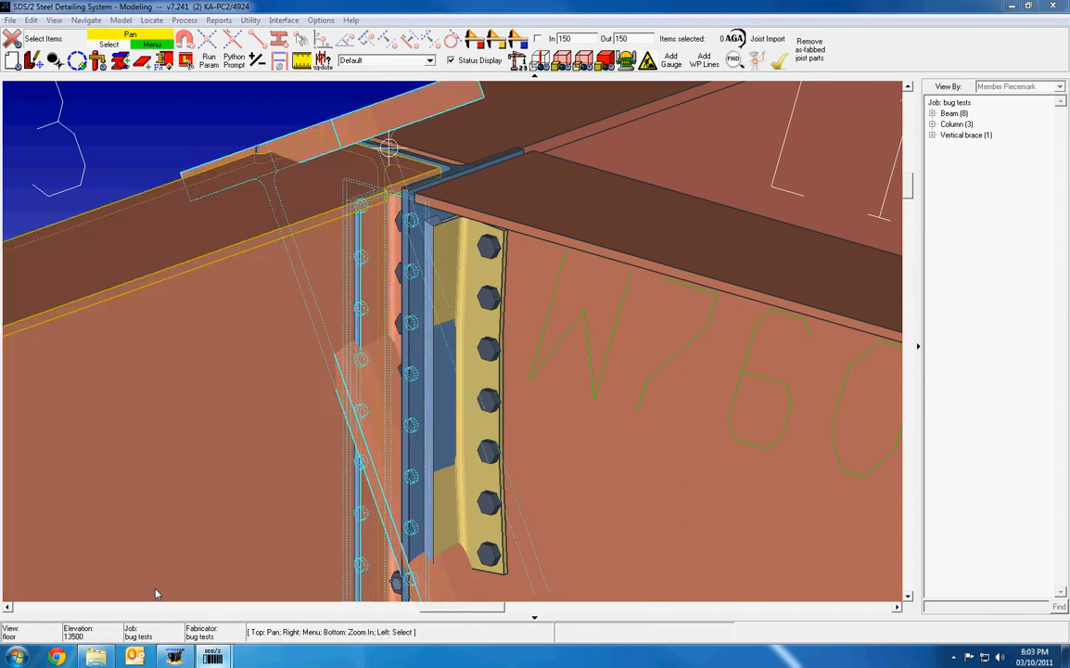
# - Switch to the SDS/2 Main Menu and open the Search options for connection conditions
pyautogui.rightClick(156, 594)
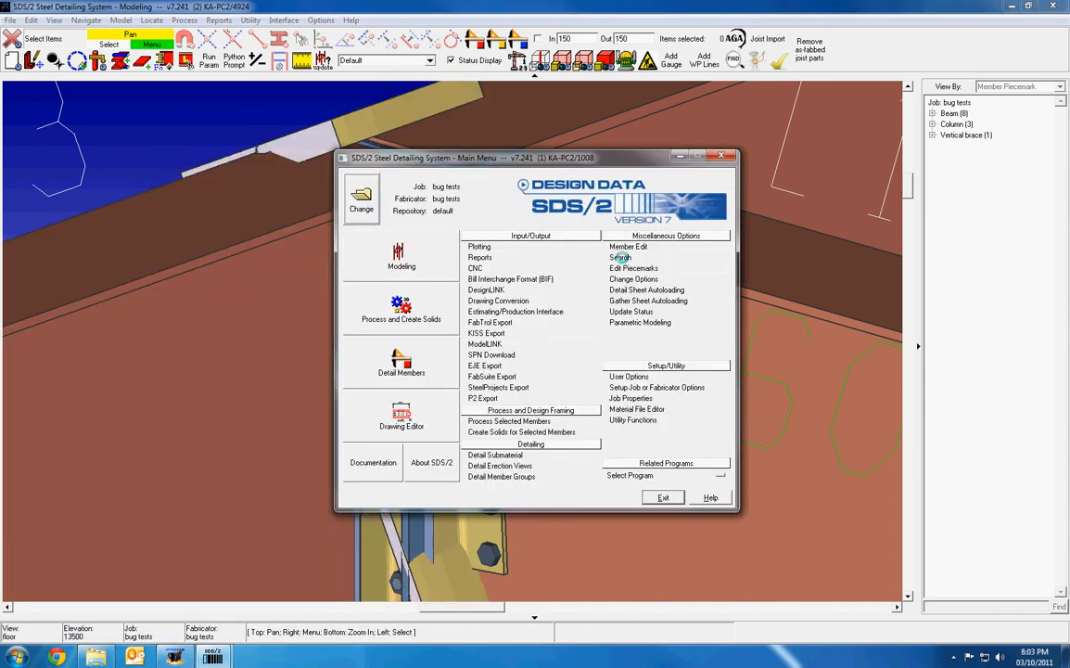
pyautogui.click(620, 257)
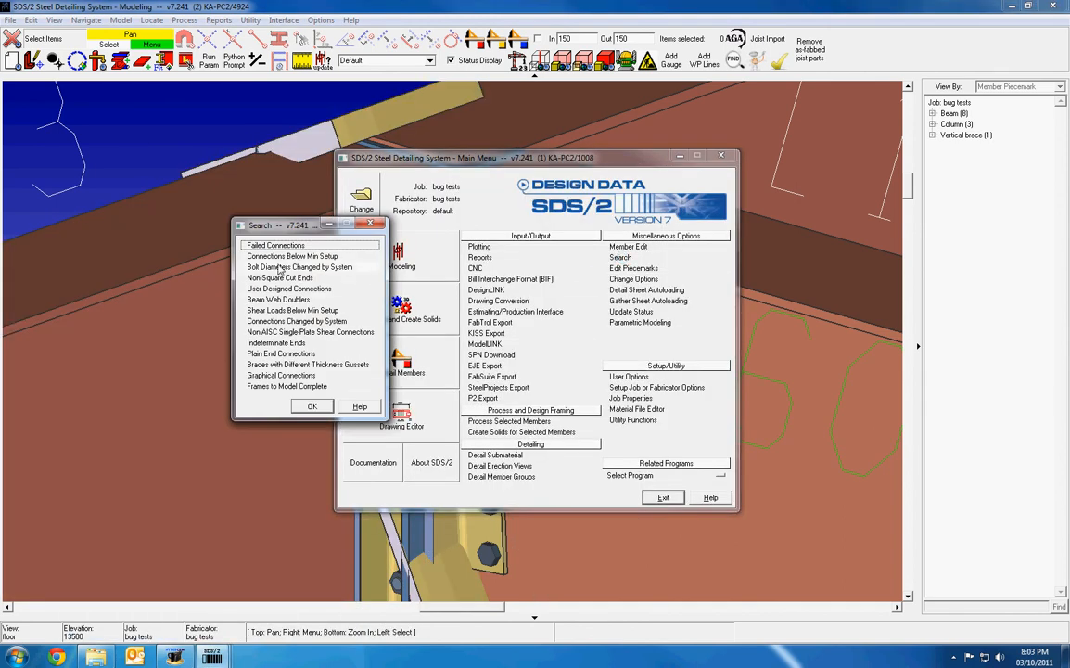